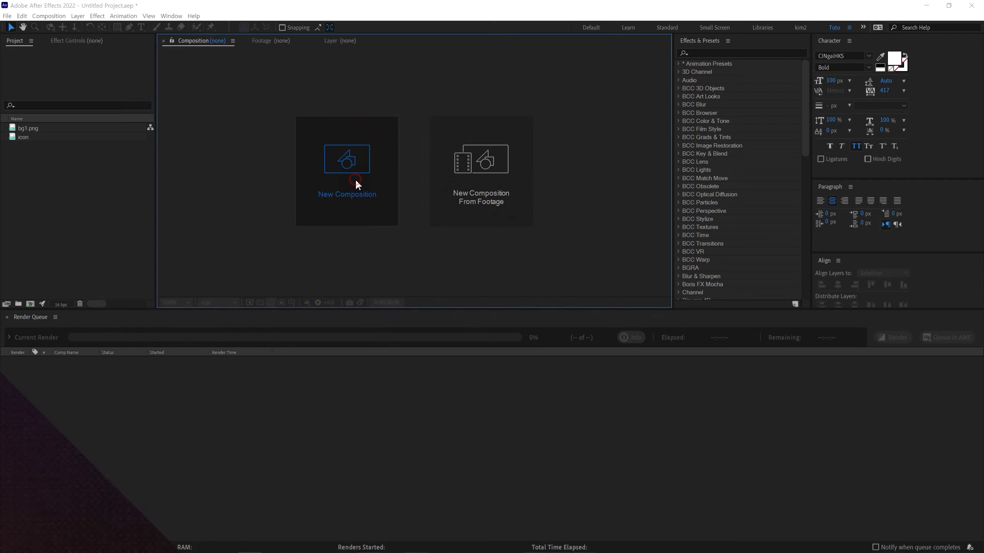
Step: Start a new composition to open Composition Settings for an HDTV 1080 29.97 comp
left_click(355, 178)
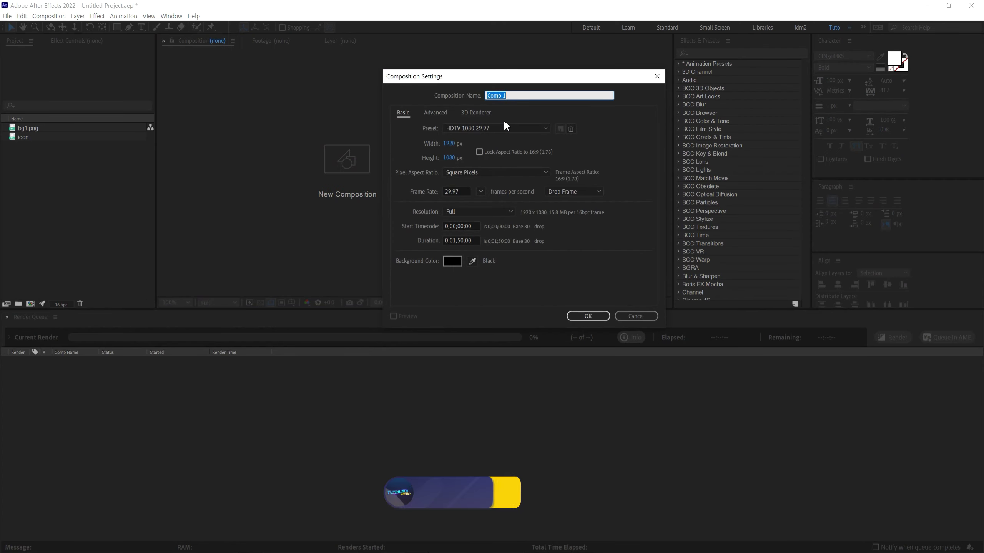
Step: Create the EASY GLITCH comp and add a tightly spaced 'EASY GLITCH' title text layer
type("EASY GLITCH")
left_click(588, 316)
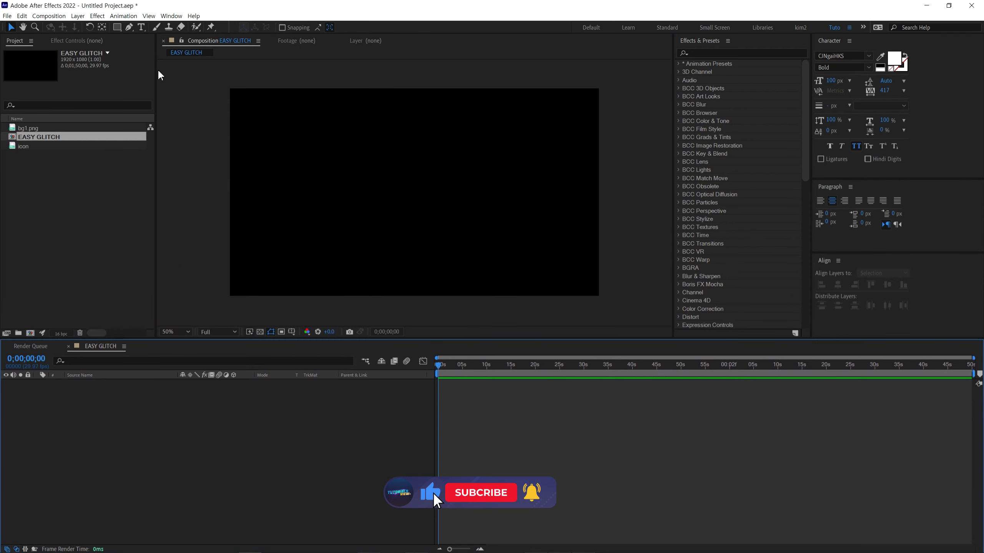
left_click(141, 27)
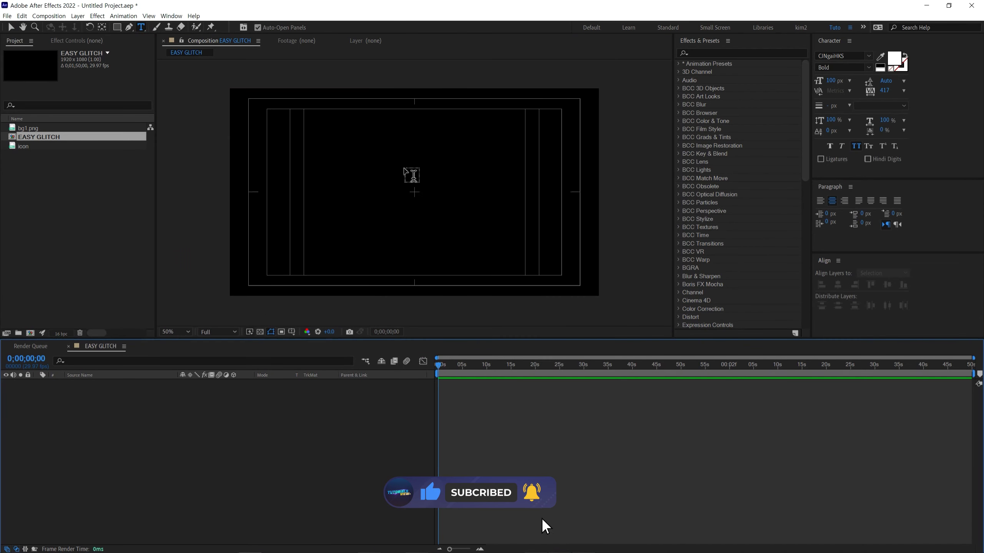
left_click(411, 188)
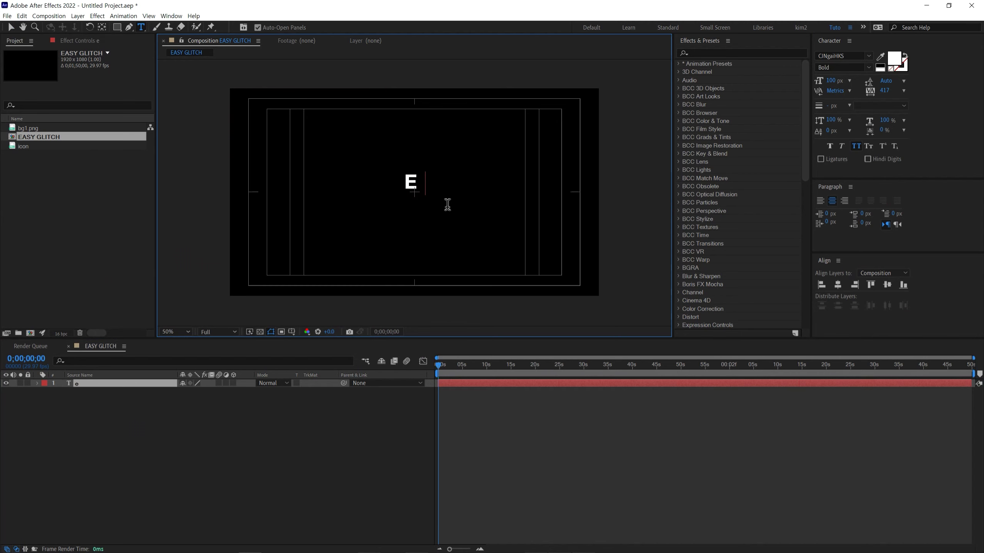
type("glitch")
key("Escape")
left_click_drag(883, 91, 729, 123)
Step: Duplicate the title into a larger 'EFFECT' line with EASY GLITCH above it
key("ctrl+t")
left_click(472, 204)
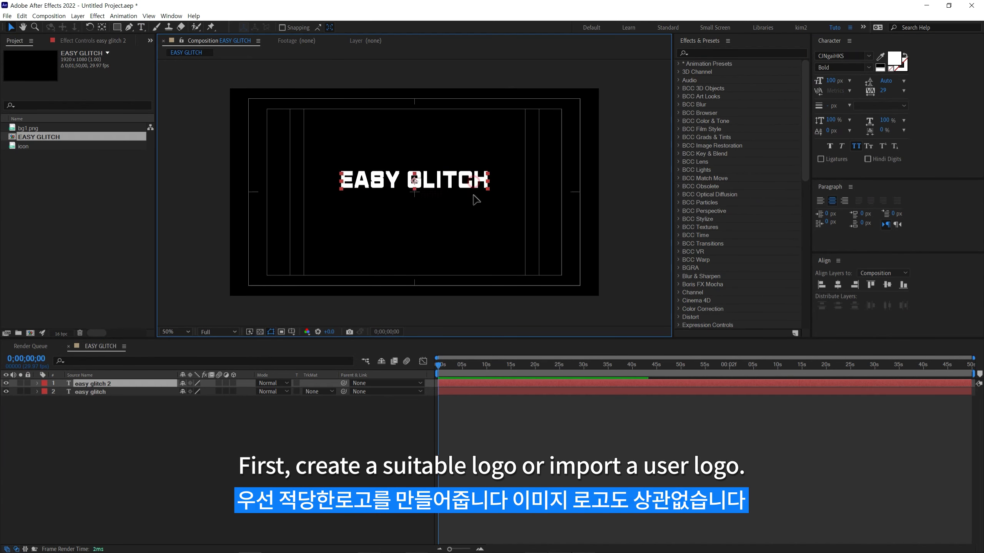
type("ffect")
key("Escape")
mouse_move(458, 211)
left_mouse_down()
mouse_move(494, 208)
mouse_move(460, 176)
mouse_move(470, 174)
left_mouse_up()
Step: Nudge the text lines into place and add the Ae icon, scaled down, left of the text
key("ctrl+a")
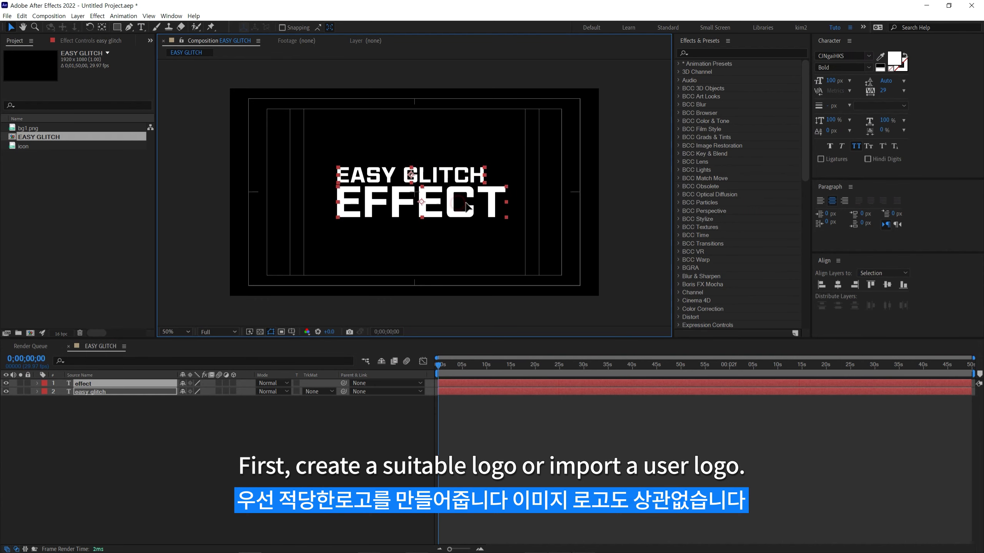
key("F2")
left_click_drag(20, 148, 97, 380)
mouse_move(463, 194)
left_mouse_down()
mouse_move(320, 202)
mouse_move(331, 192)
left_mouse_up()
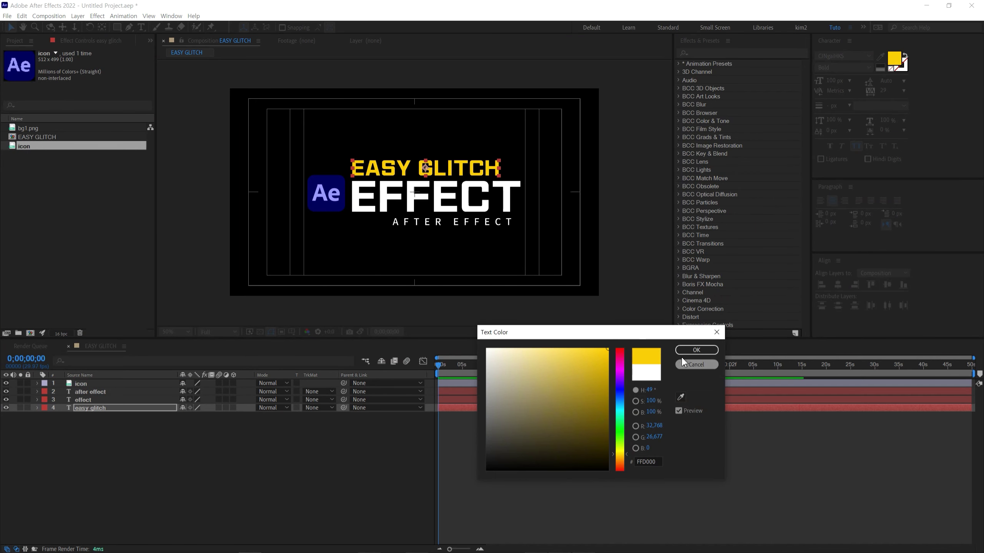
Step: Color the EASY GLITCH text yellow and add a Null Object layer
left_click(685, 351)
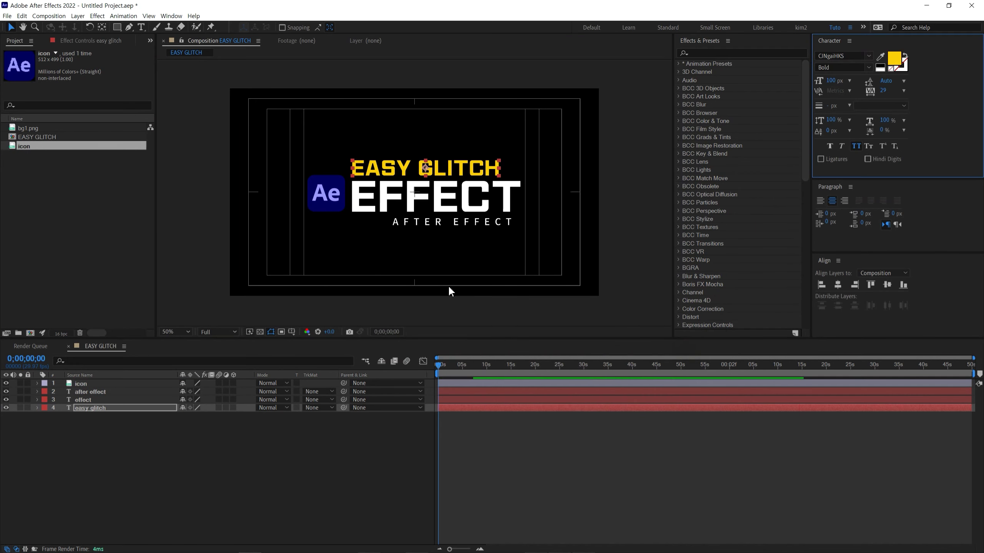
right_click(491, 446)
mouse_move(550, 451)
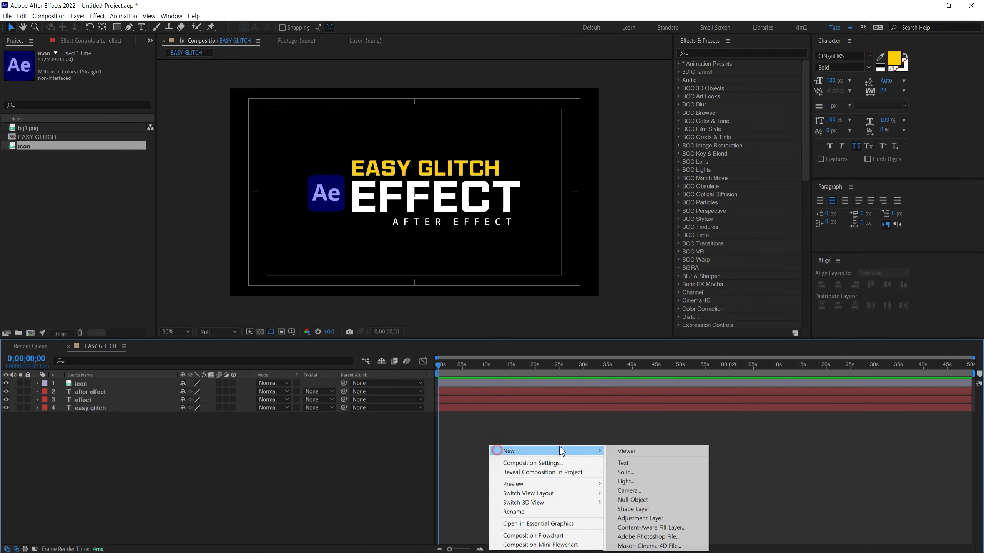
left_click(632, 500)
Step: Parent the text and icon layers to Null 1 and scale the null down slightly
left_click_drag(104, 445, 91, 391)
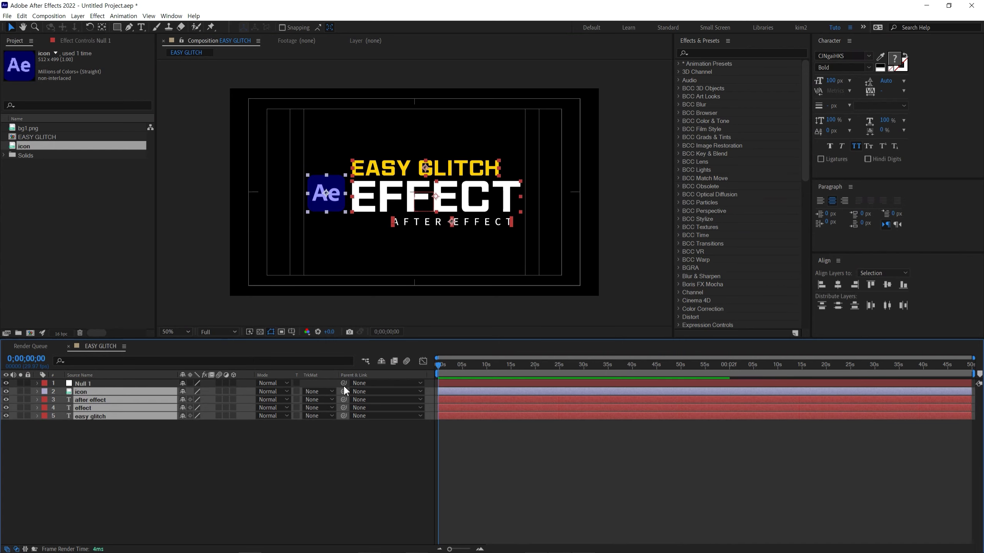
left_click_drag(344, 391, 116, 383)
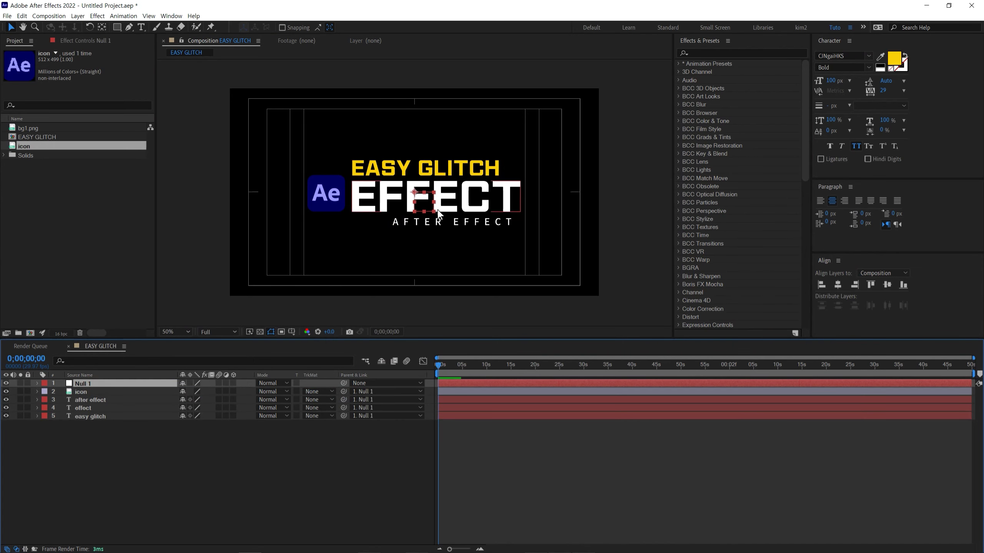
key("s")
left_click_drag(193, 391, 143, 407)
Step: Keyframe Position on the four logo layers at about 2s14f, starting the icon off-frame left
left_click(425, 214)
left_click_drag(81, 400, 79, 428)
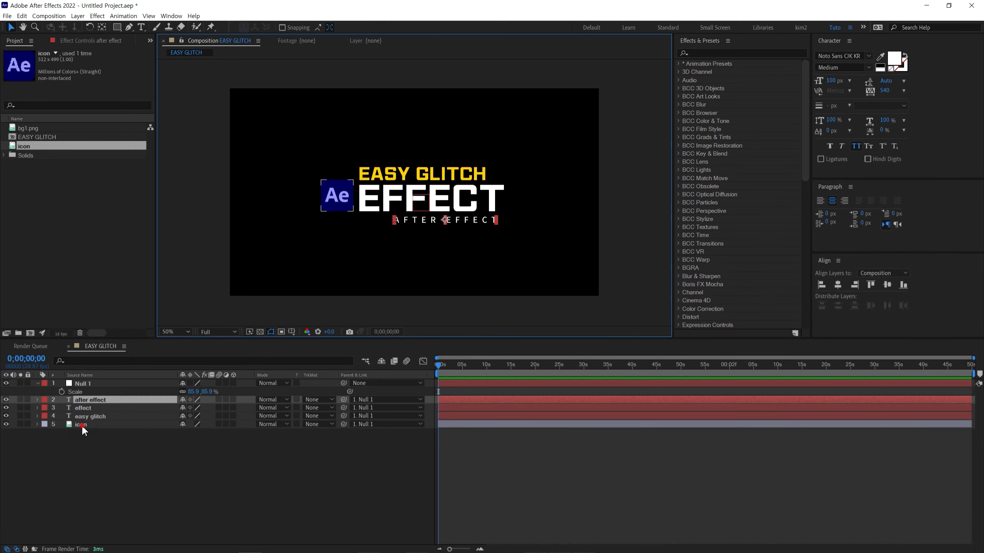
left_click(82, 424, "shift")
key("p")
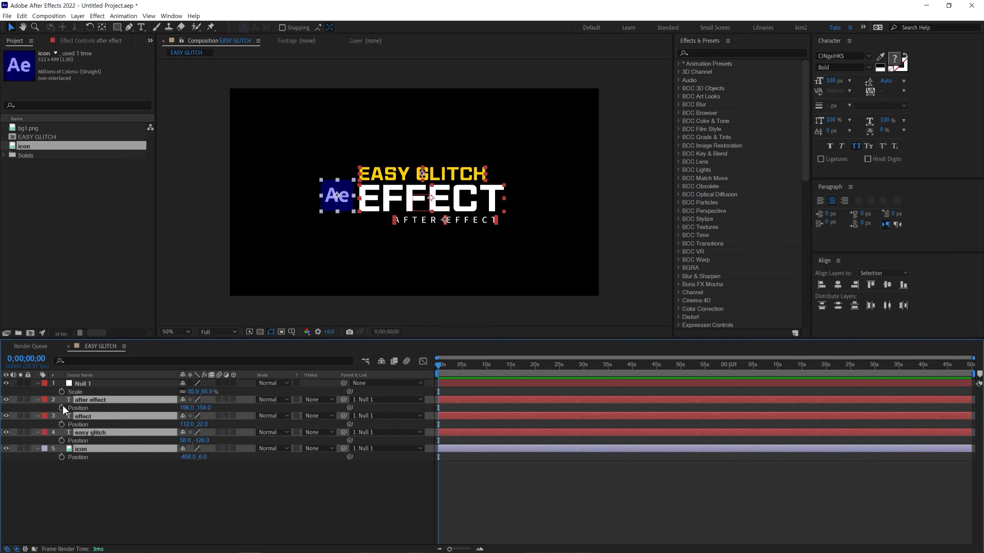
left_click(62, 424)
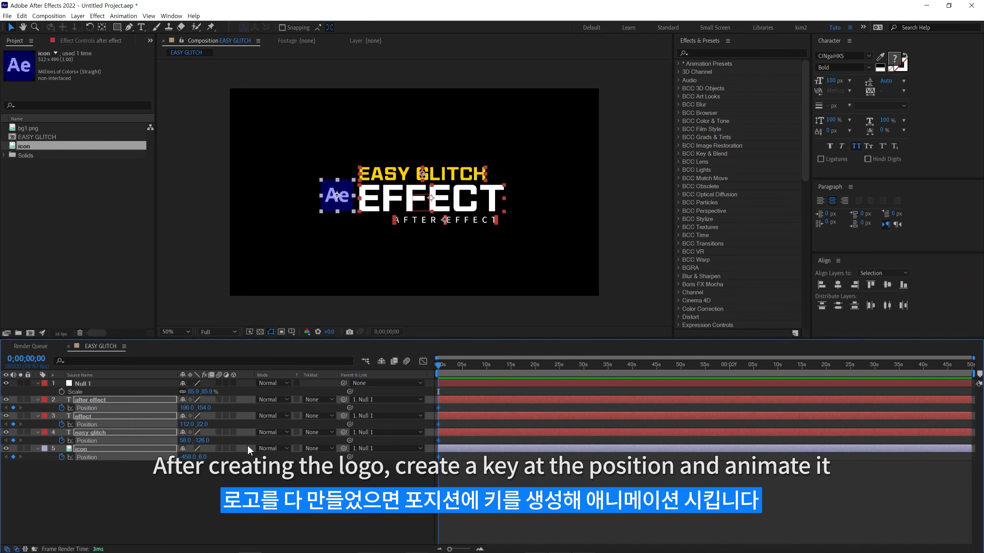
left_click_drag(439, 409, 452, 409)
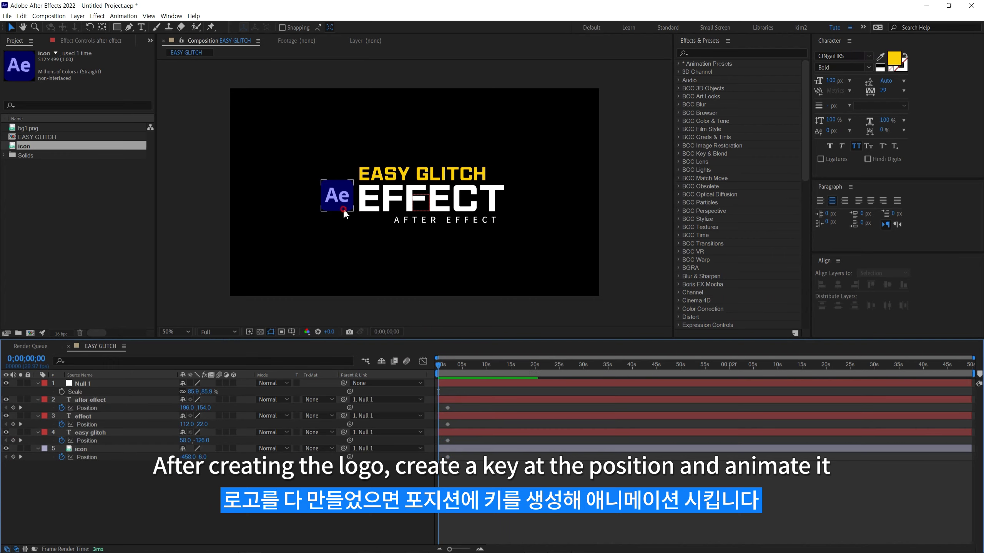
left_click_drag(343, 208, 210, 208)
Step: Start the after effect, effect and easy glitch text layers off-frame to the right
left_click(402, 181)
left_click(395, 198, "shift")
left_click(398, 217, "shift")
mouse_move(444, 227)
left_mouse_down()
mouse_move(561, 227)
mouse_move(641, 248)
mouse_move(628, 225)
left_mouse_up()
left_click(647, 236)
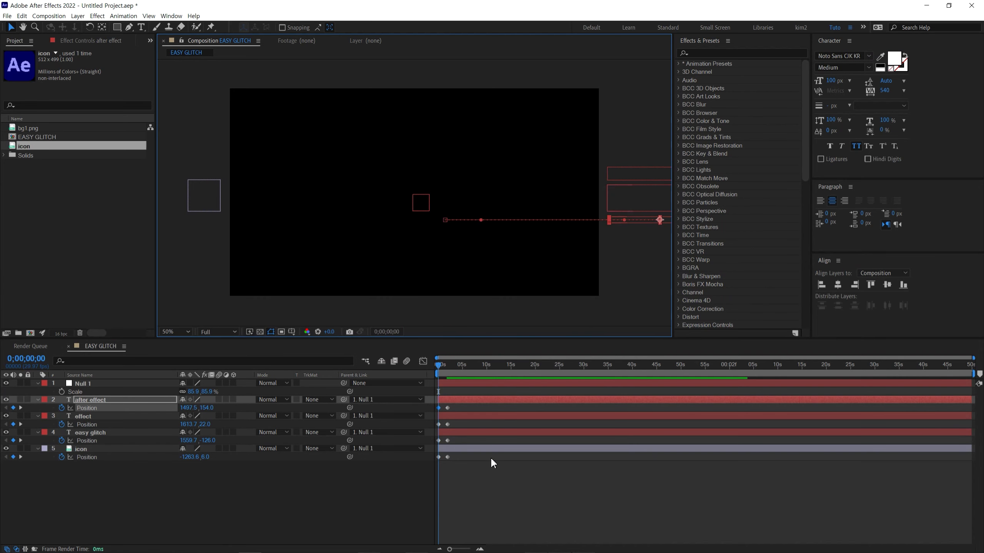
Step: Apply Easy Ease to all the Position keyframes
left_click(482, 471)
scroll(483, 469, "up", 2)
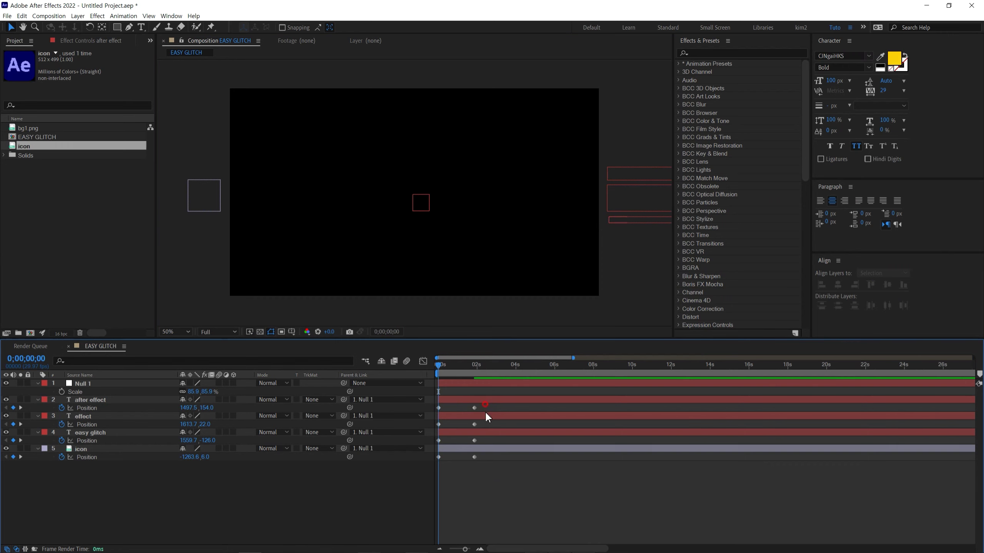
left_click_drag(485, 403, 430, 465)
right_click(473, 457)
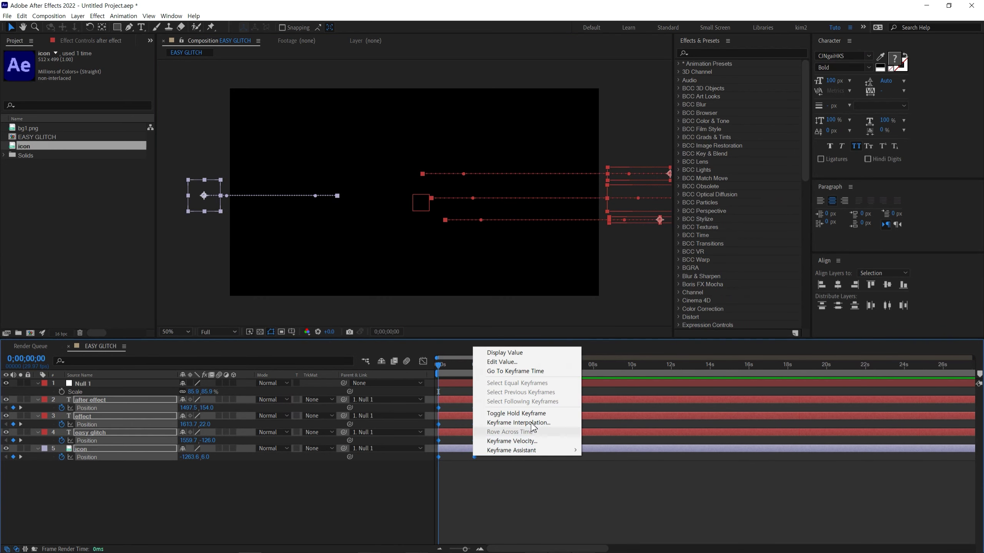
mouse_move(528, 450)
left_click(611, 478)
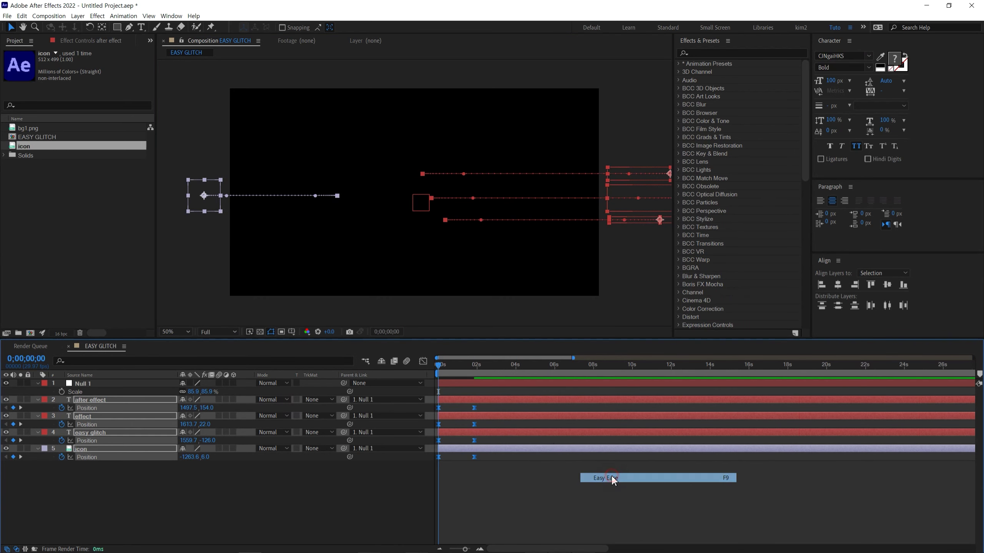
Step: Shorten the slide-in by moving the end keyframes earlier, then preview it
key("space")
mouse_move(470, 404)
left_mouse_down()
mouse_move(478, 457)
mouse_move(454, 458)
left_mouse_up()
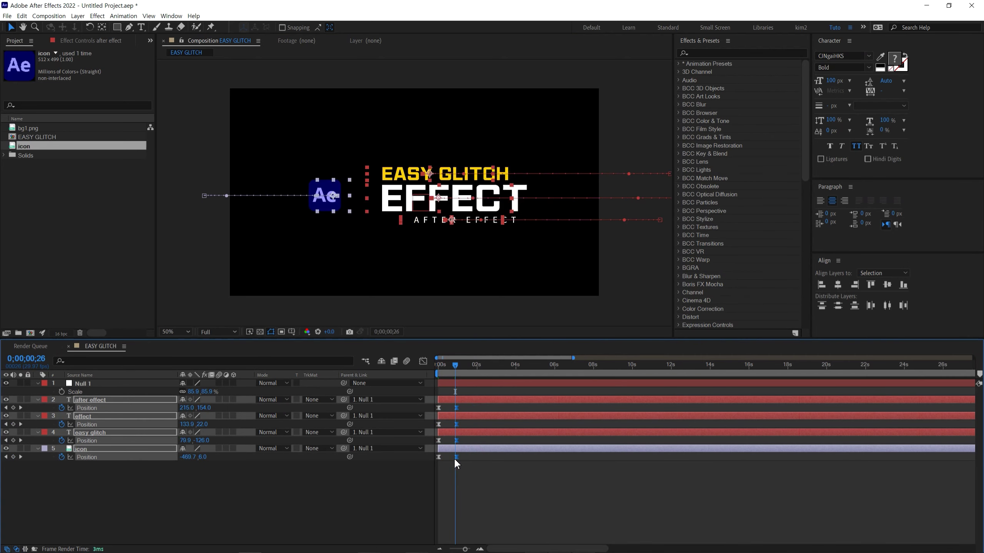
key("equal")
left_click_drag(445, 370, 378, 381)
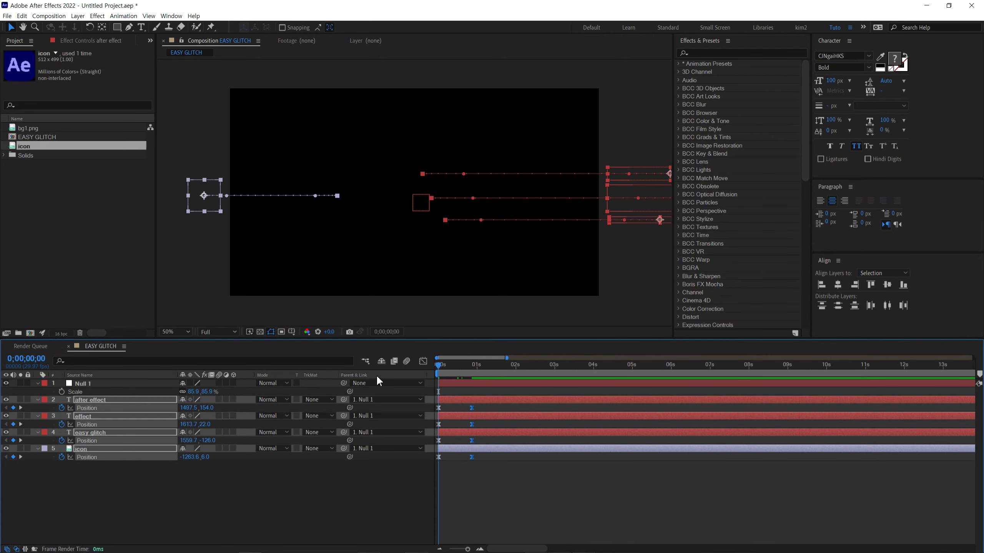
key("space")
key("space")
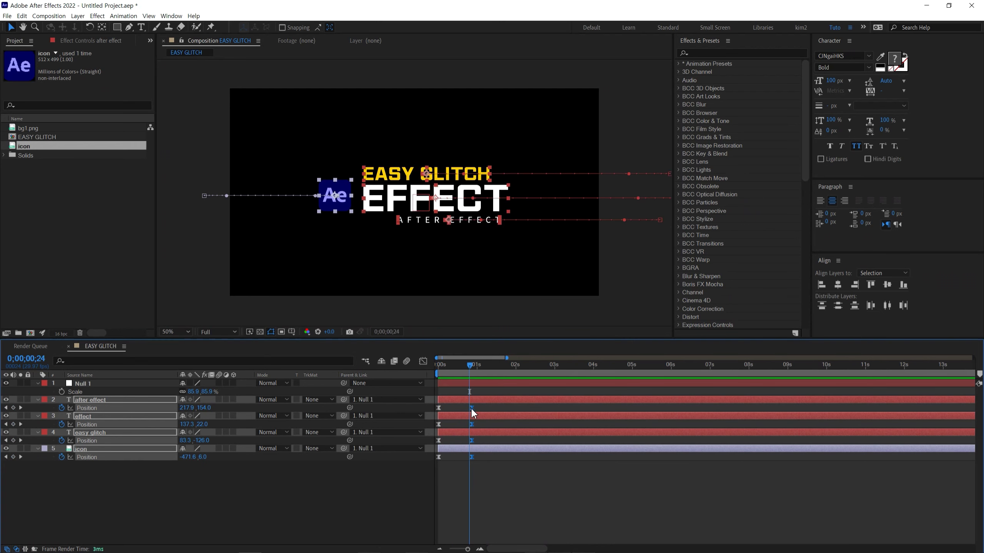
left_click_drag(477, 407, 434, 462)
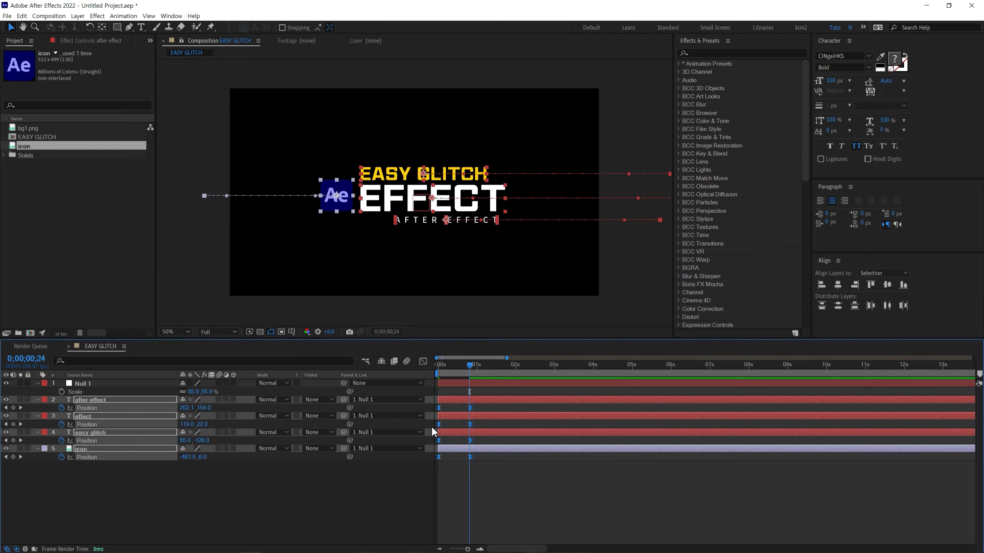
left_click(423, 361)
Step: Sharpen the start keyframes' easing in the speed graph and preview the motion
mouse_move(449, 497)
left_mouse_down()
mouse_move(441, 508)
mouse_move(458, 500)
left_mouse_up()
left_click(470, 500)
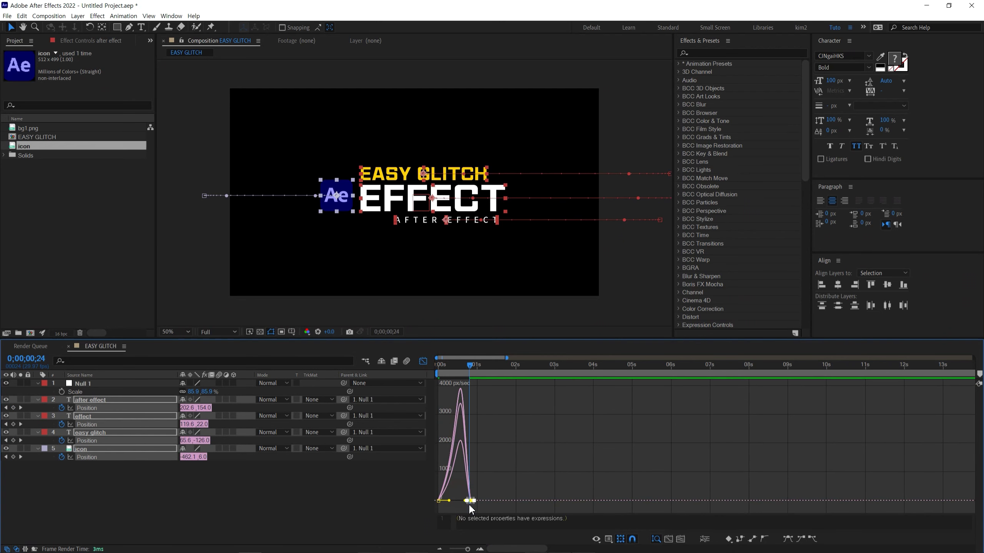
left_click_drag(464, 501, 449, 501)
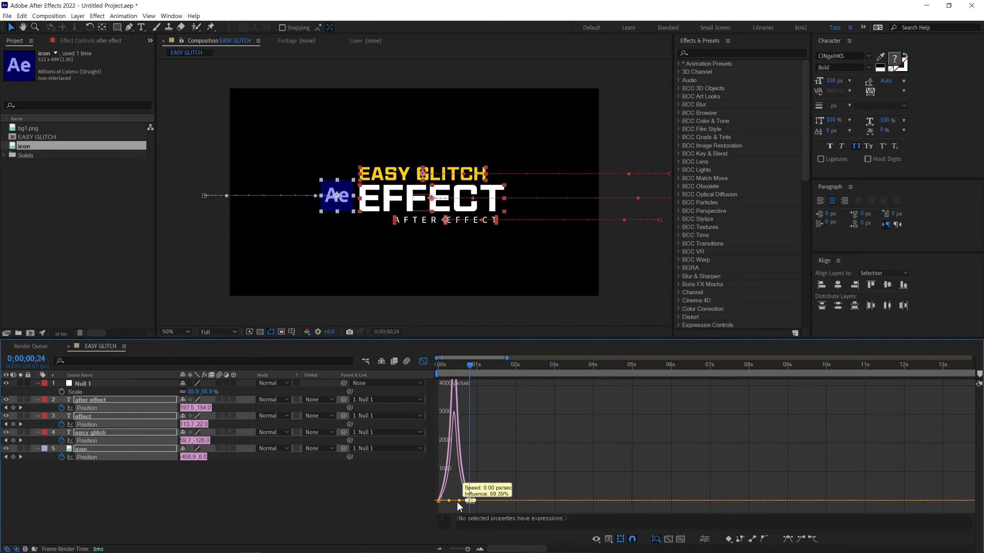
left_click(451, 366)
left_click(422, 360)
key("space")
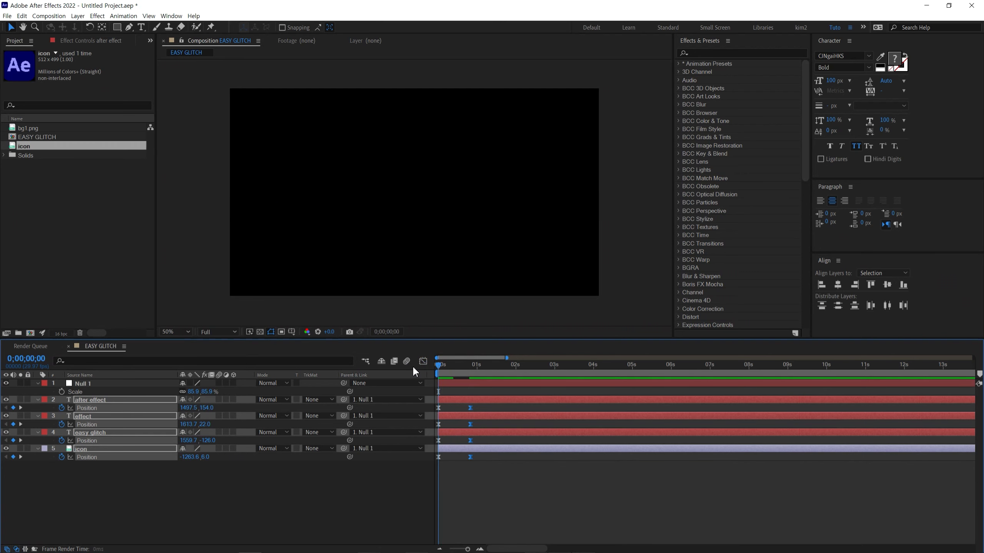
Step: Stagger the effect, easy glitch and after effect layers so they arrive in sequence
left_click_drag(445, 433, 464, 399)
left_click(452, 365)
key("space")
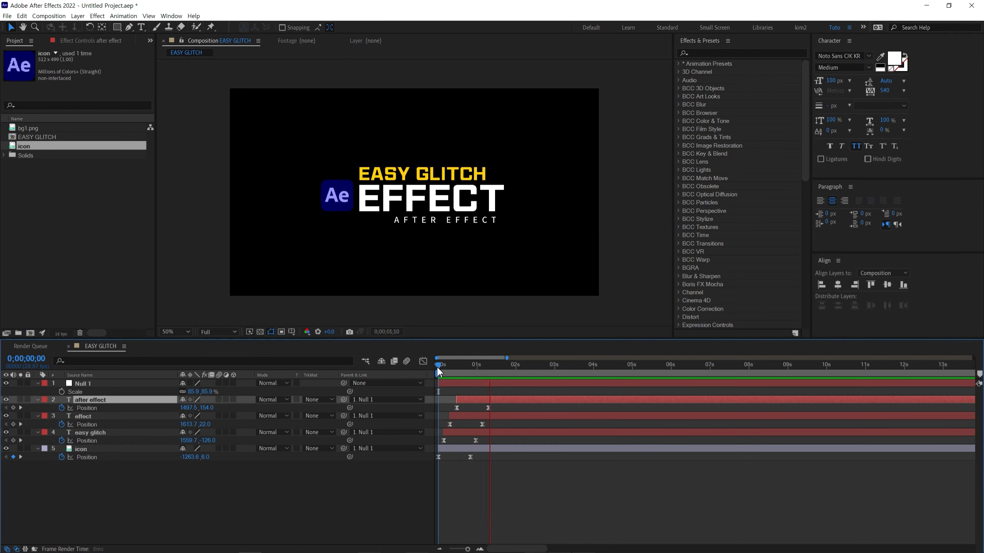
Step: Enable motion blur on the four animated layers and in the comp
left_click_drag(228, 506, 128, 407)
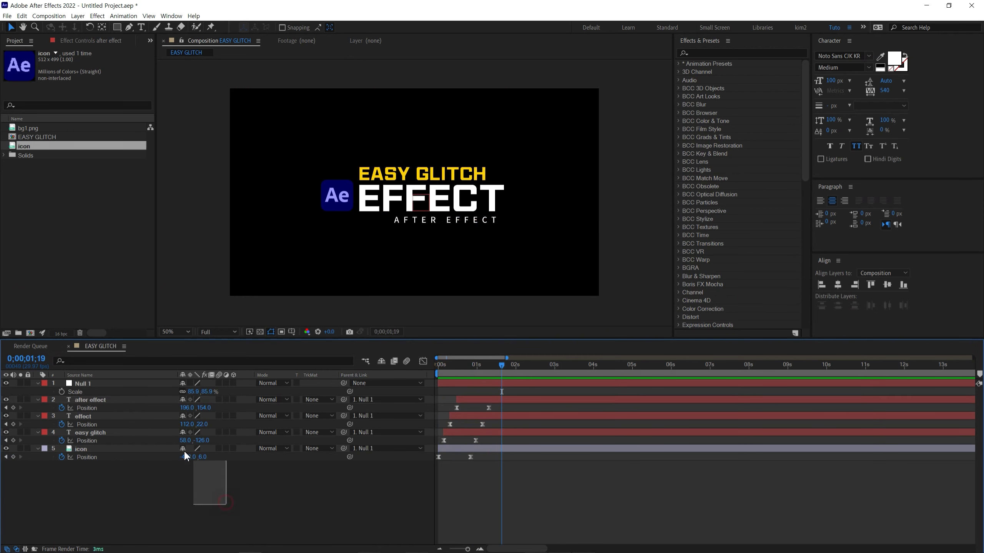
left_click(217, 400)
left_click(436, 366)
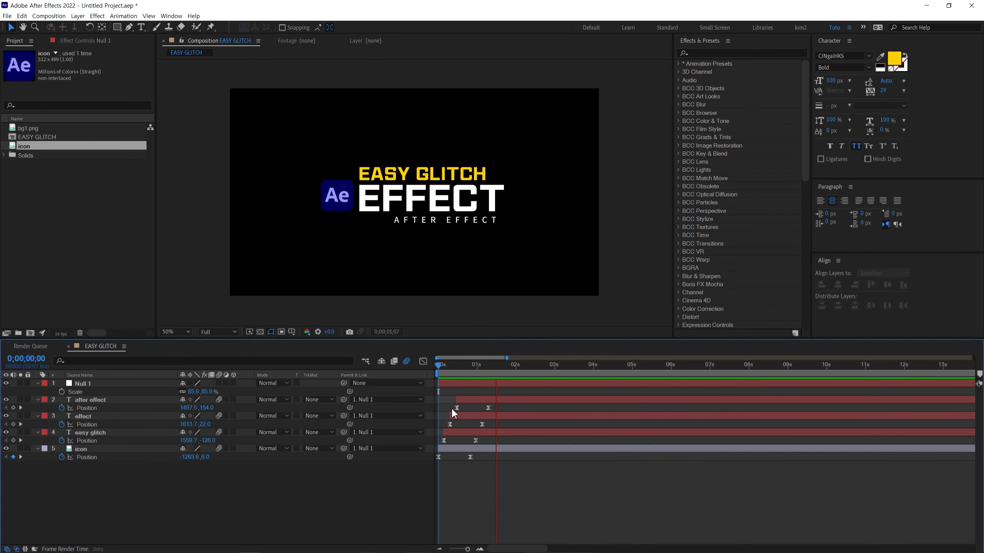
left_click(445, 366)
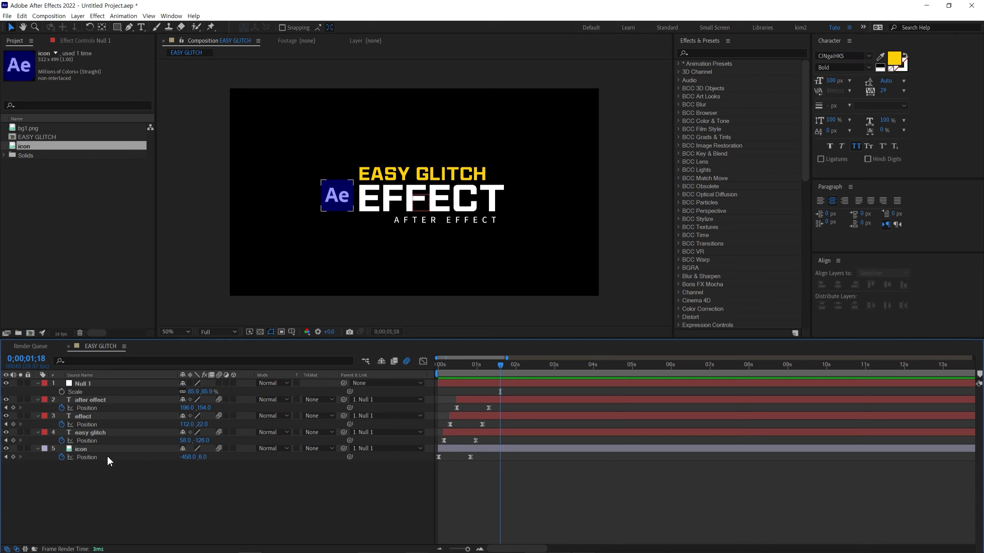
Step: Select all five logo layers and pre-compose them with Ctrl+Shift+C
left_click(82, 383)
left_click(83, 450, "shift")
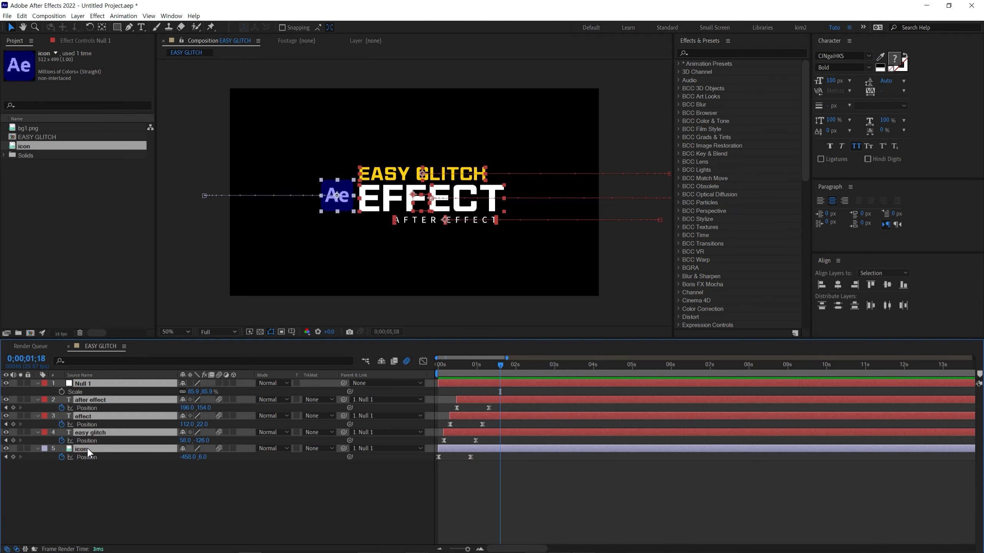
key("ctrl+shift+c")
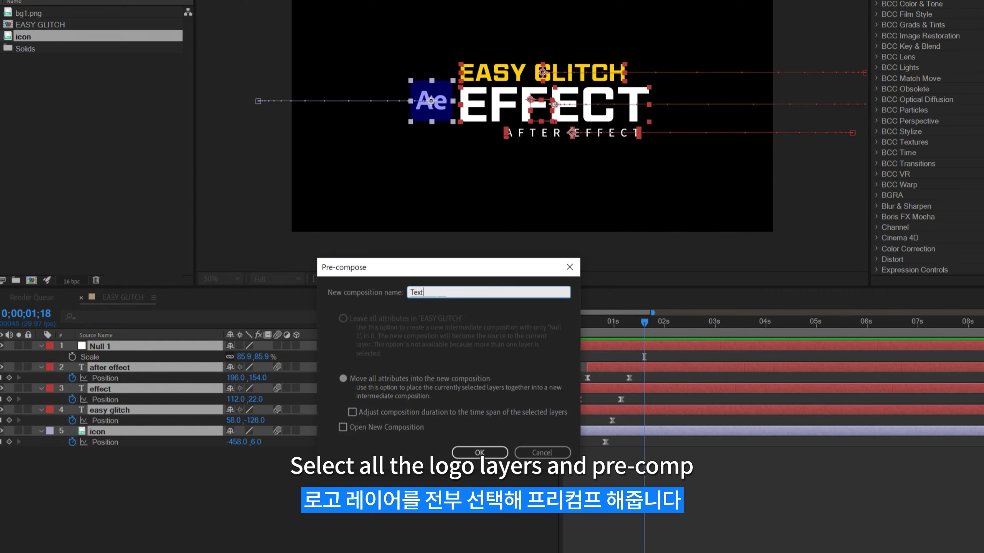
type("Text_Logo")
Step: Confirm the Text_Logo pre-comp, then at 1;01 begin a new 1920×1080 solid
key("Return")
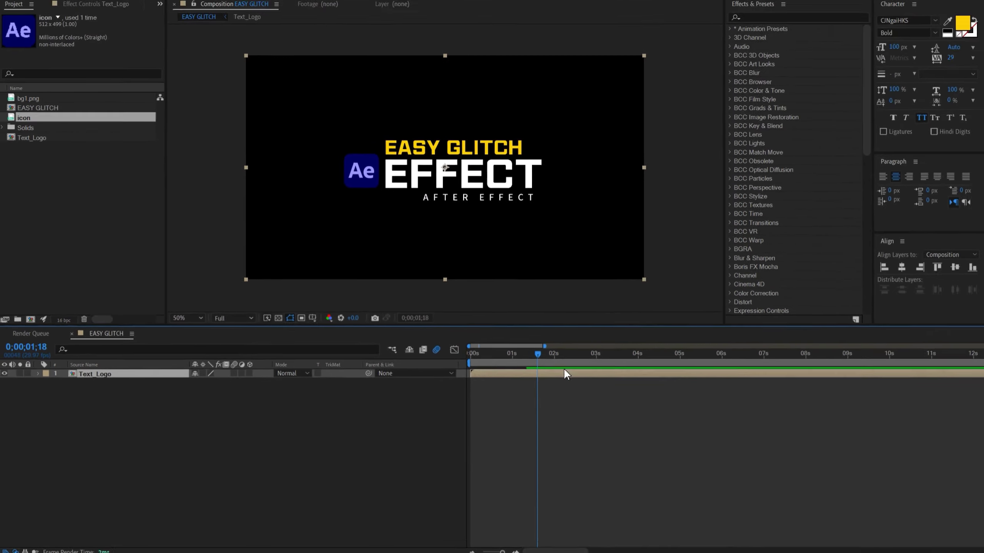
left_click_drag(557, 352, 479, 377)
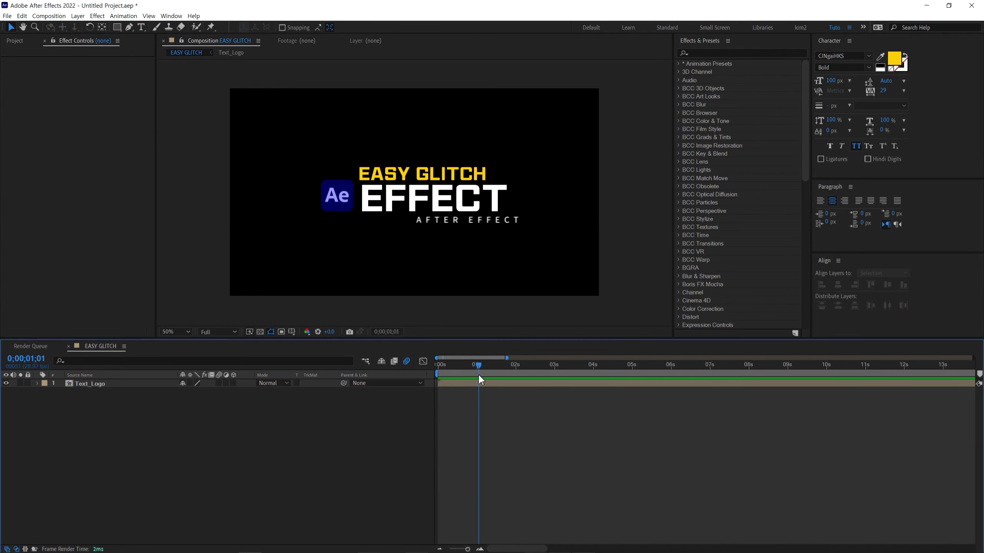
key("ctrl+y")
left_click(566, 318)
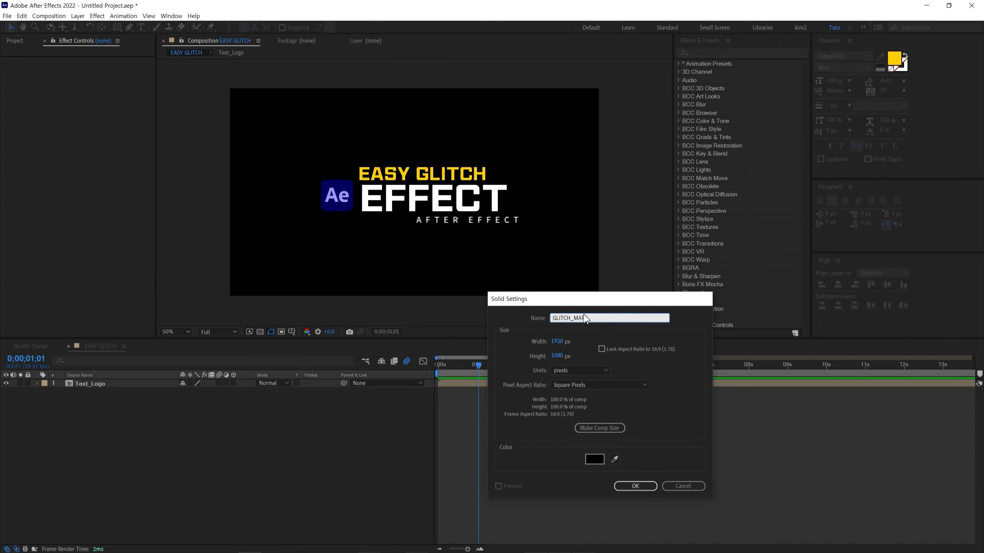
Step: Create the GLITCH_MAP solid and apply Fractal Noise to it
key("Return")
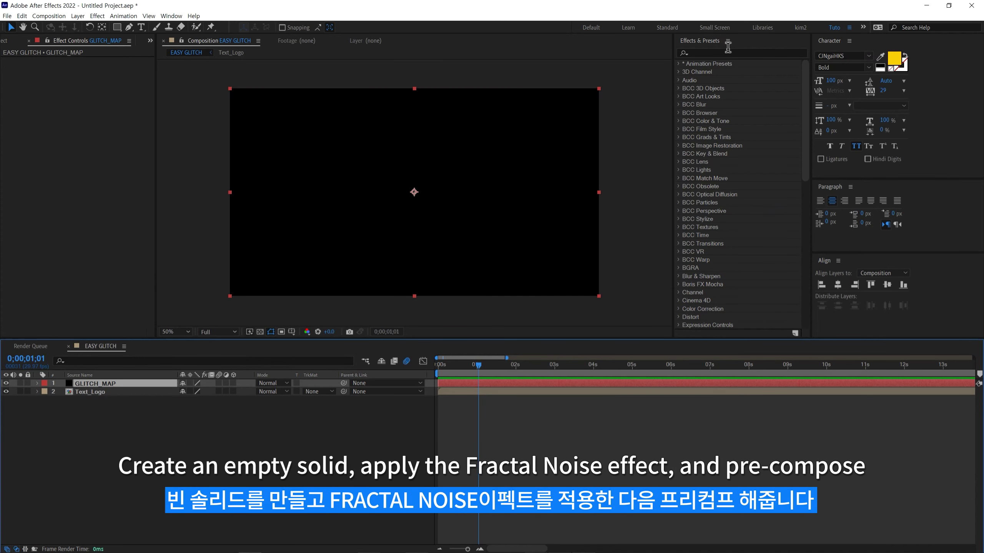
left_click(721, 53)
type("f")
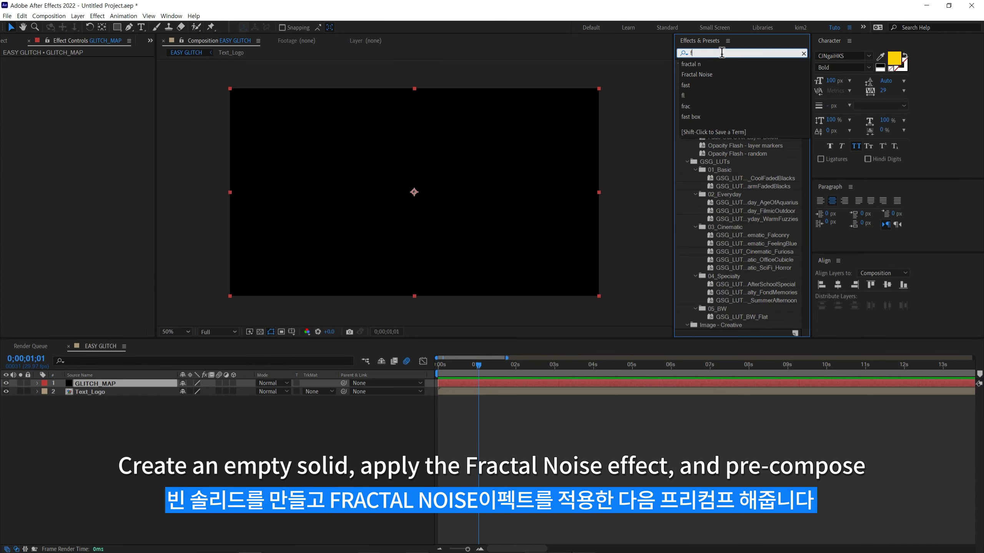
type("ractal")
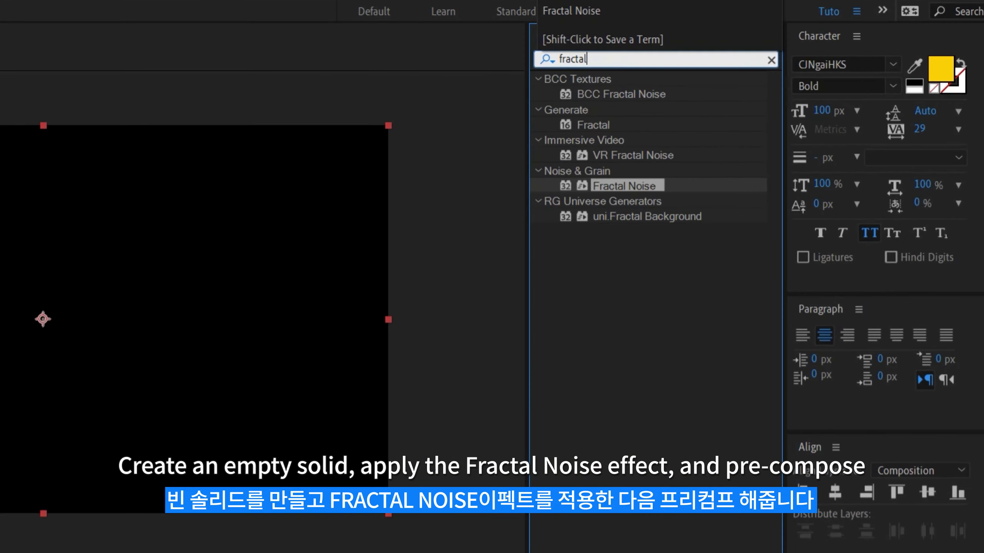
type(" n")
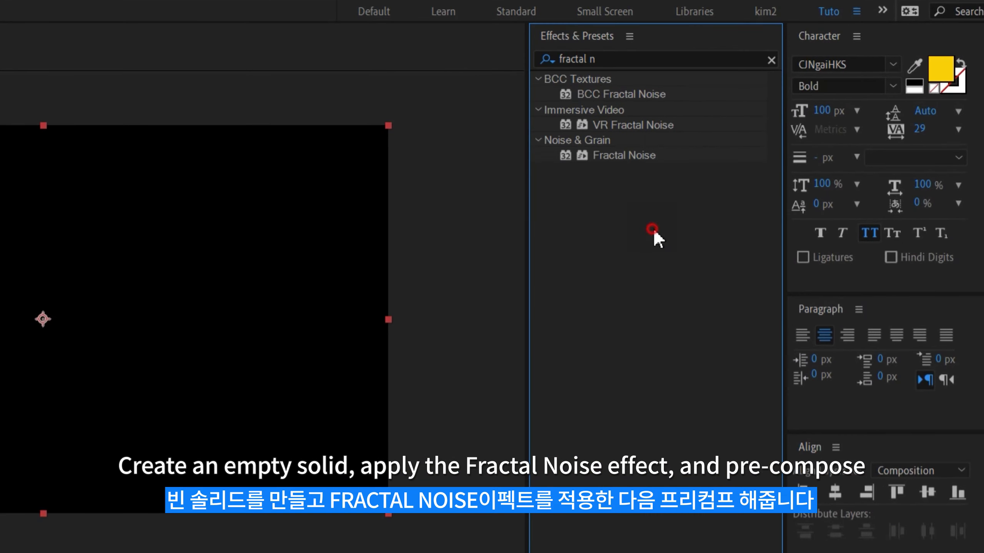
left_click(638, 155)
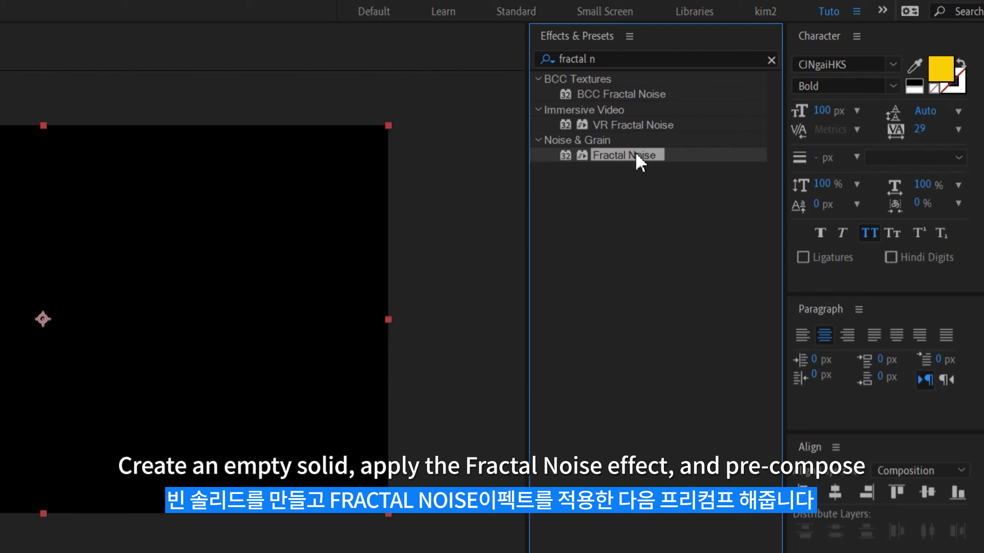
left_click_drag(623, 156, 330, 217)
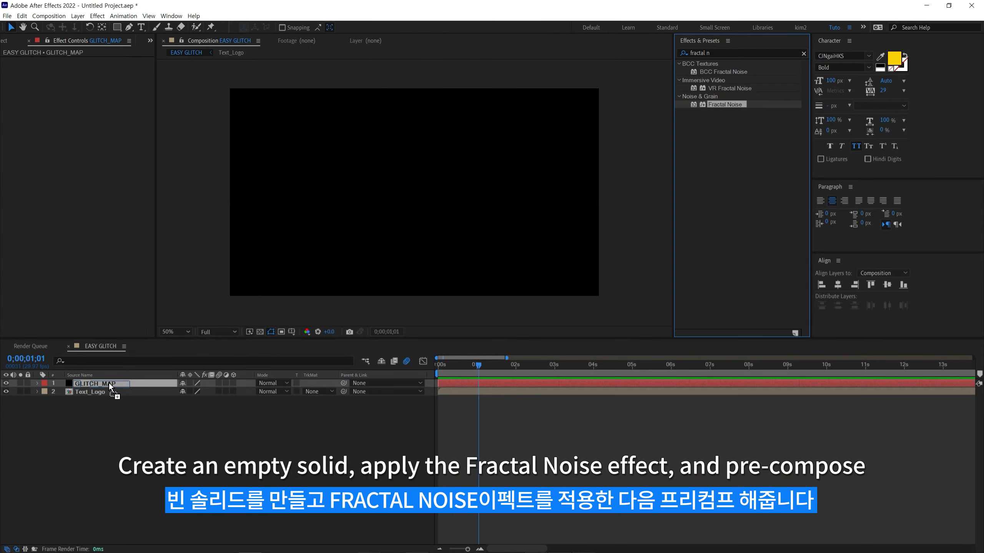
Step: Pre-compose the solid as GLITCH_MAP with Move all attributes, and open that pre-comp
left_click(115, 383)
key("ctrl+shift+c")
left_click(269, 408)
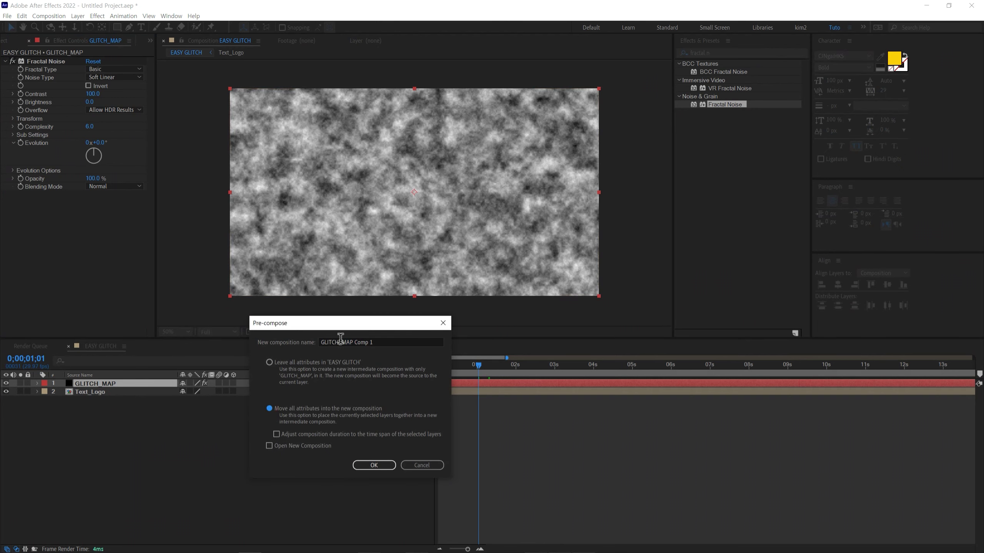
left_click_drag(359, 342, 391, 339)
key("BackSpace")
key("BackSpace")
key("BackSpace")
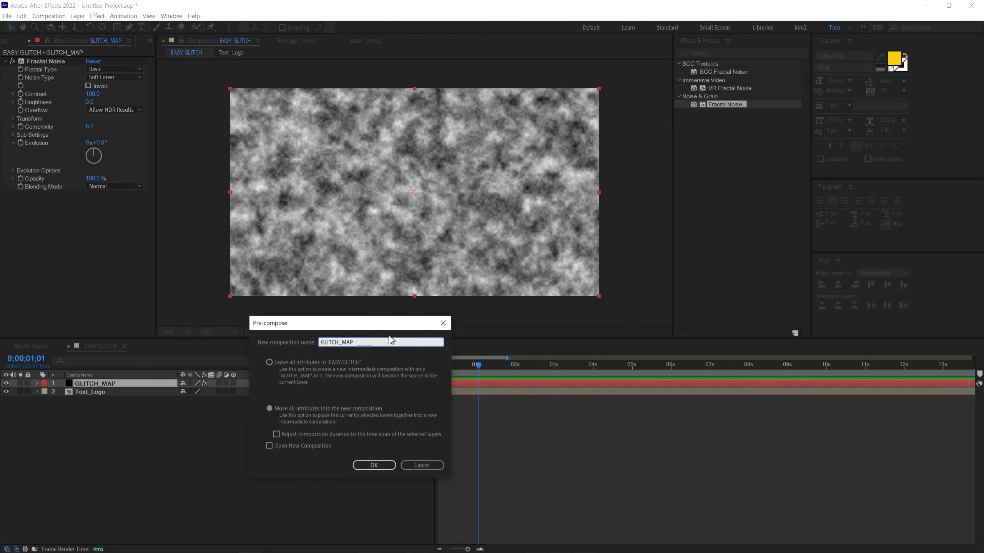
key("Return")
left_click(312, 411)
left_click(112, 385)
double_click(111, 385)
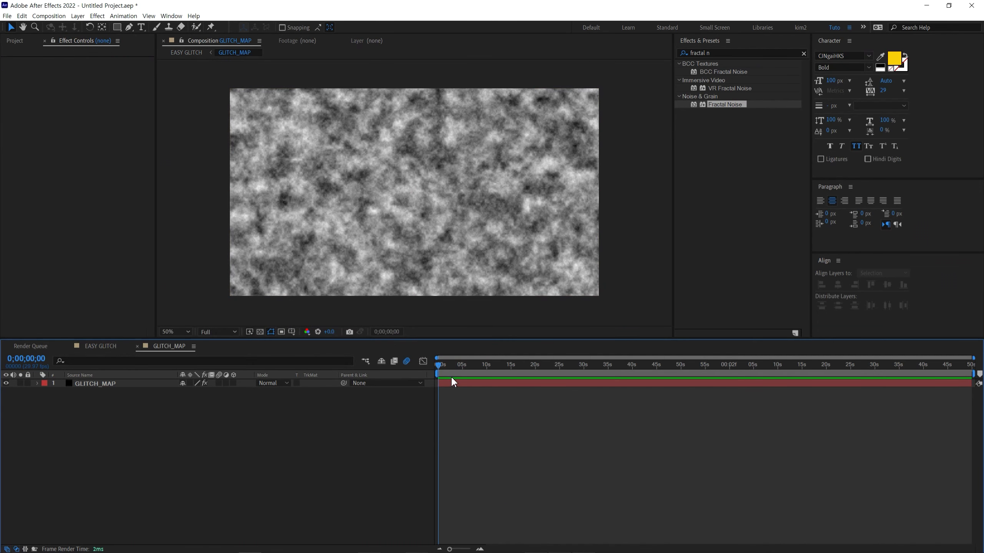
Step: Set Fractal Noise's Fractal Type to Max and Noise Type to Block
left_click(453, 382)
left_click(103, 69)
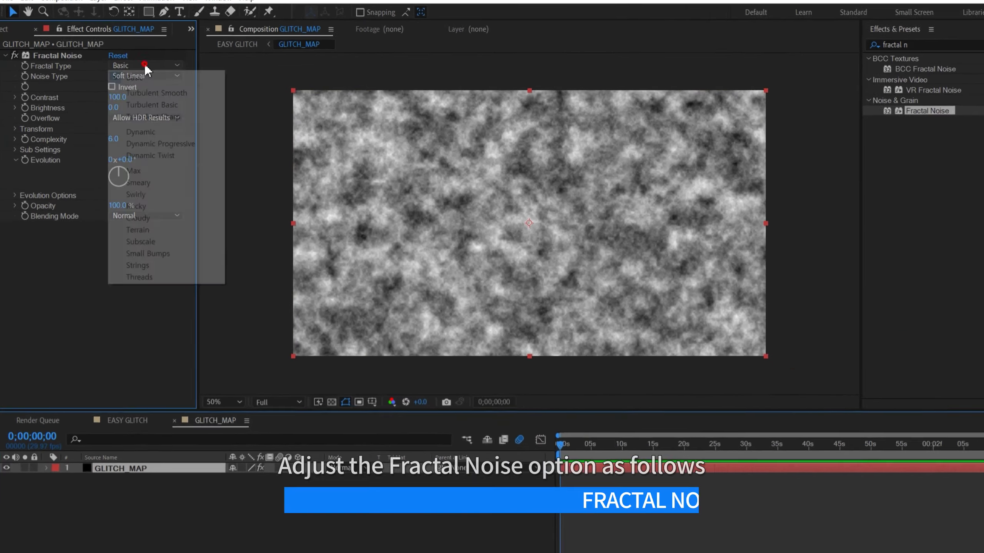
left_click(118, 151)
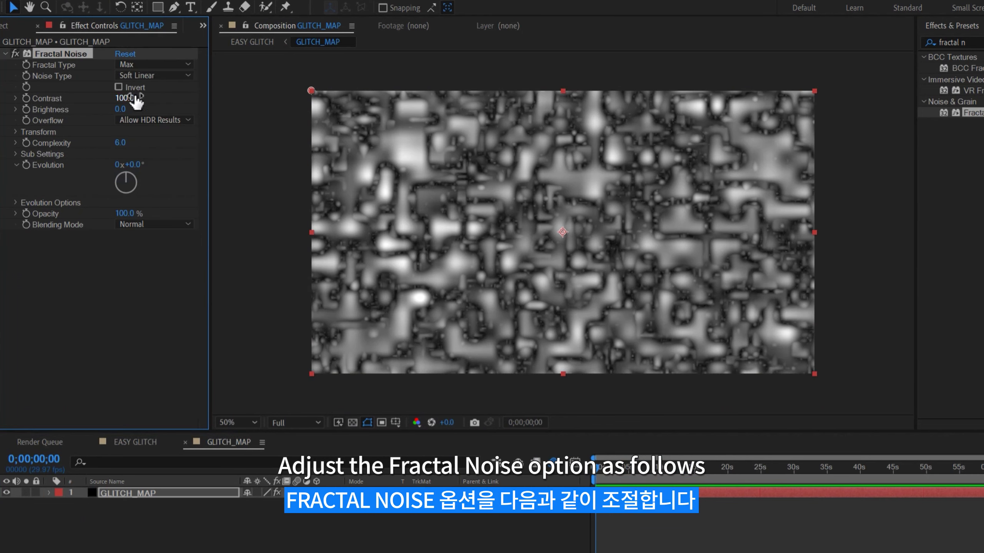
left_click(155, 76)
left_click(140, 88)
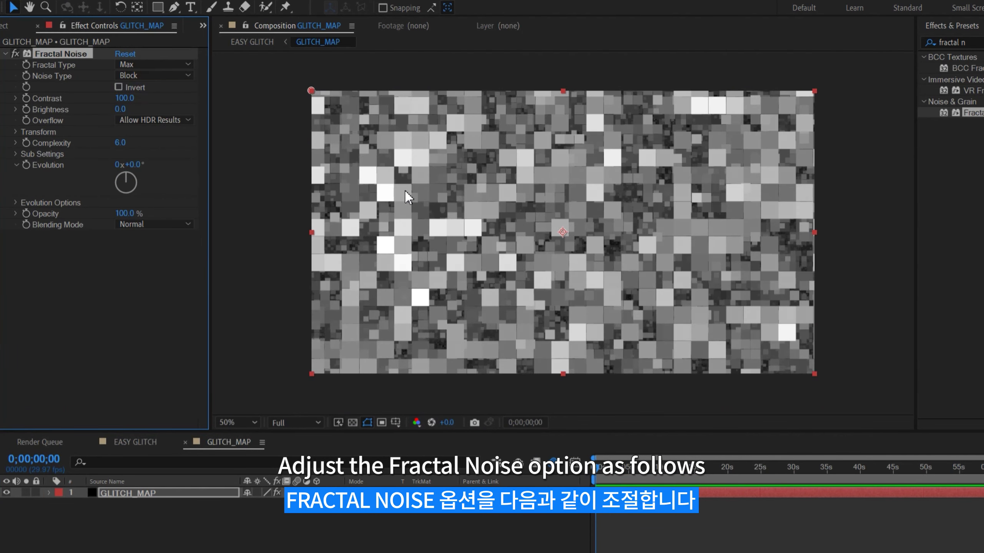
Step: Turn off Uniform Scaling and set the scale to 3000 wide by 200 tall
left_click(15, 132)
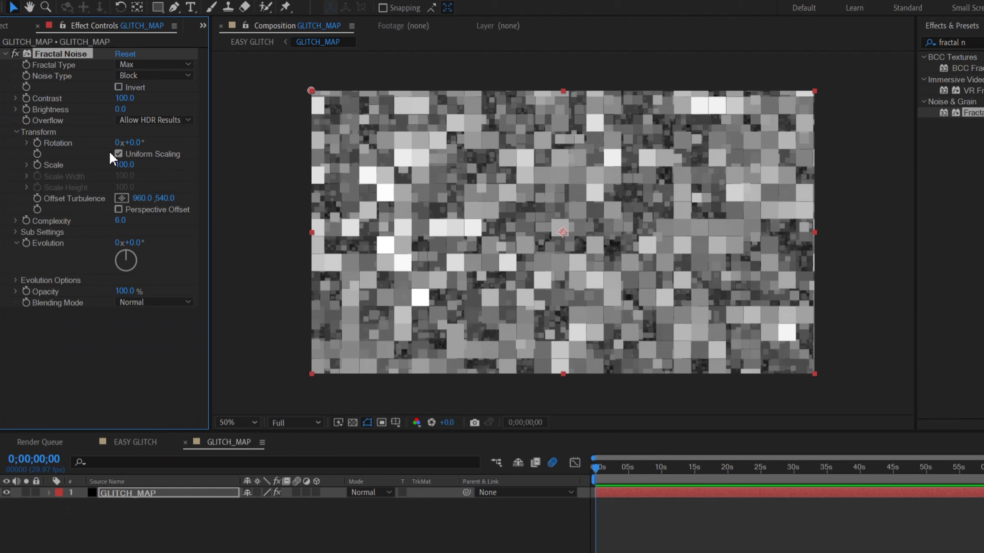
left_click(118, 154)
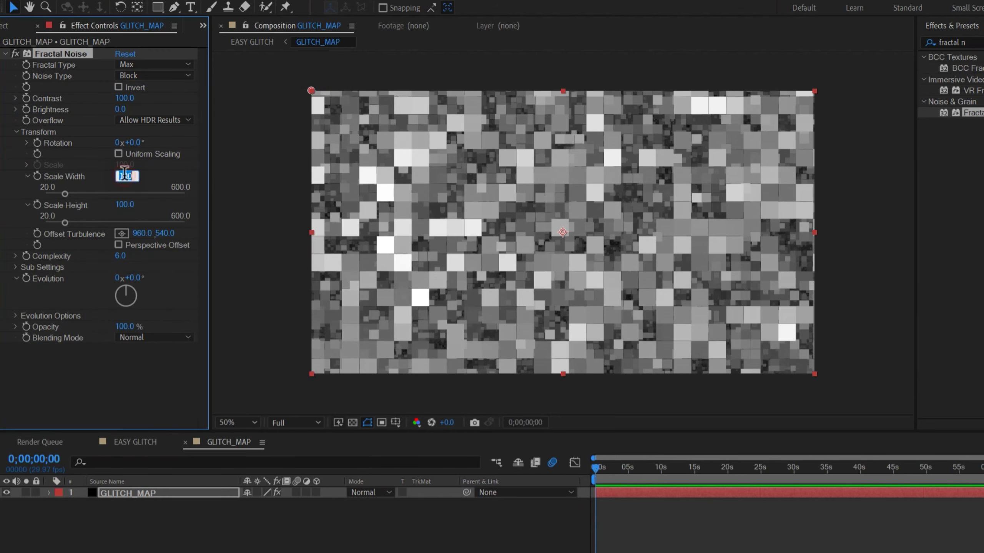
type("3000")
key("Return")
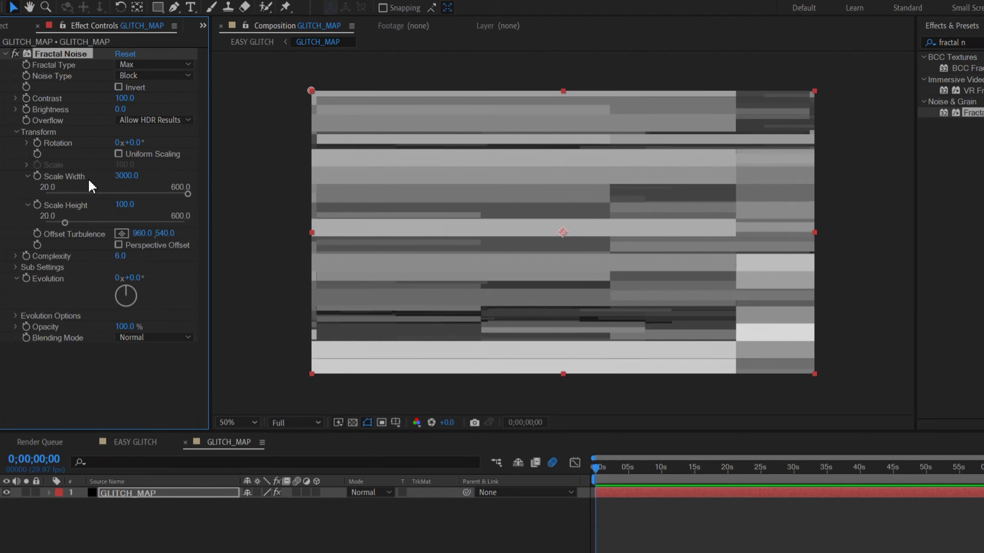
type("200")
key("Return")
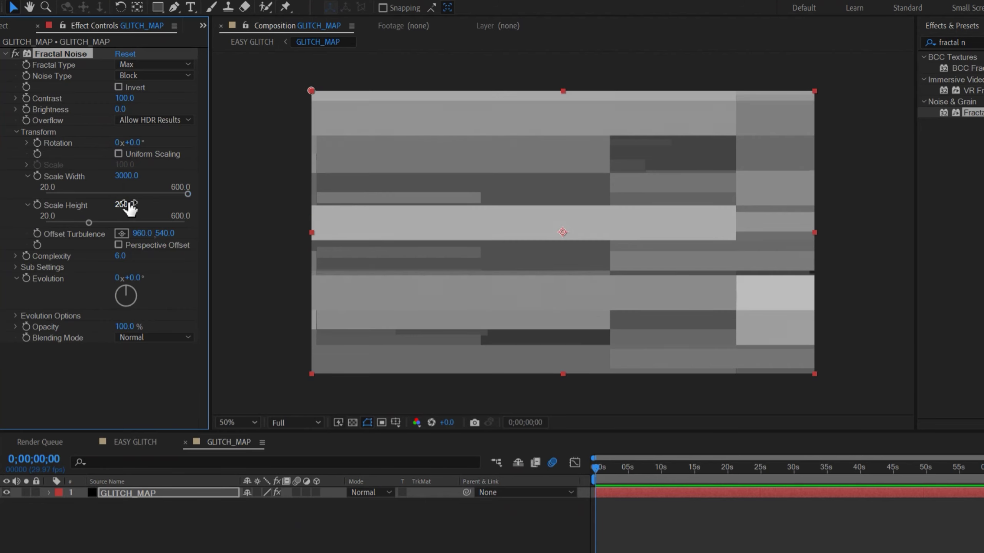
Step: Fine-tune the scale to 3140 wide and about 206 tall
left_click_drag(130, 204, 174, 210)
left_click(131, 206)
left_click_drag(132, 177, 137, 179)
left_click(137, 178)
type("3140")
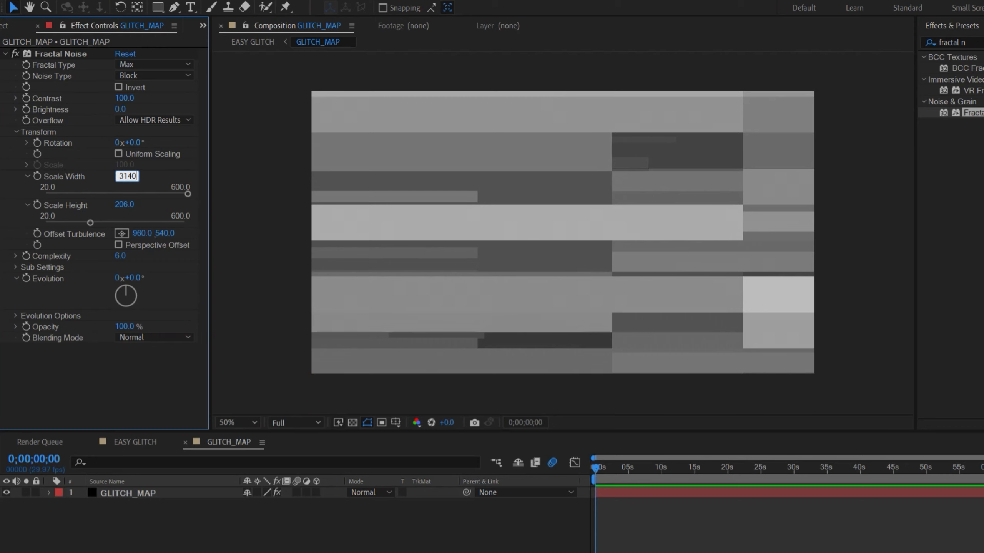
key("Return")
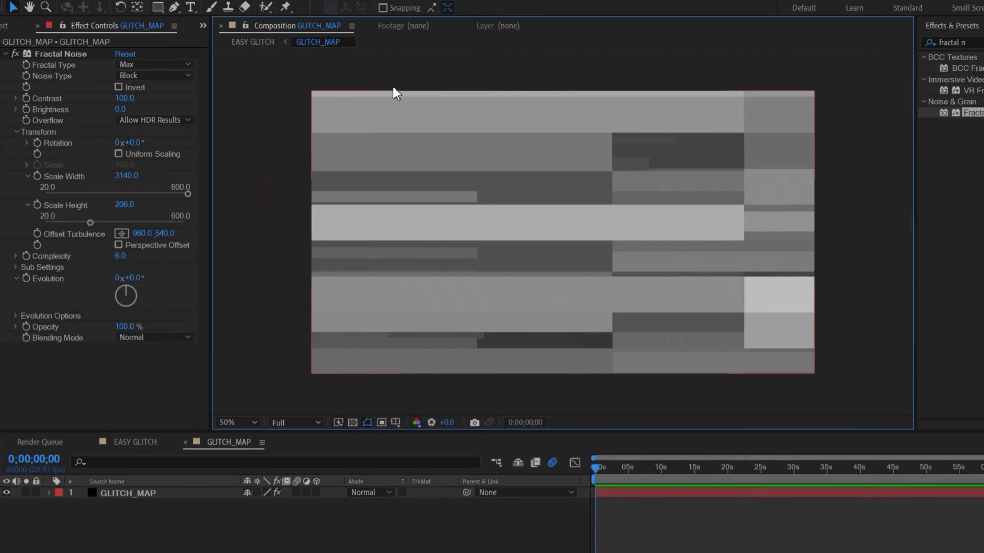
left_click(118, 383)
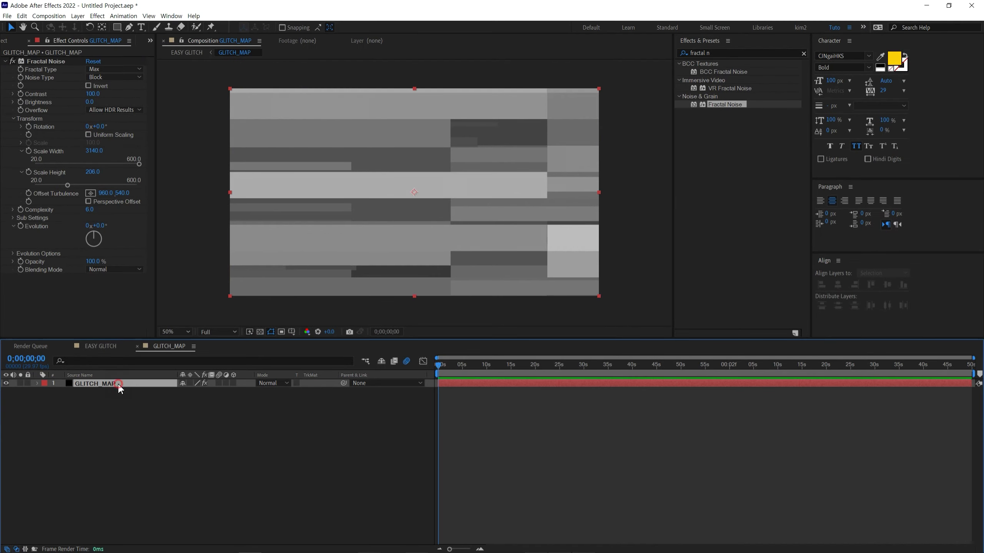
Step: In EASY GLITCH, move GLITCH_MAP below Text_Logo and hide it
left_click(184, 54)
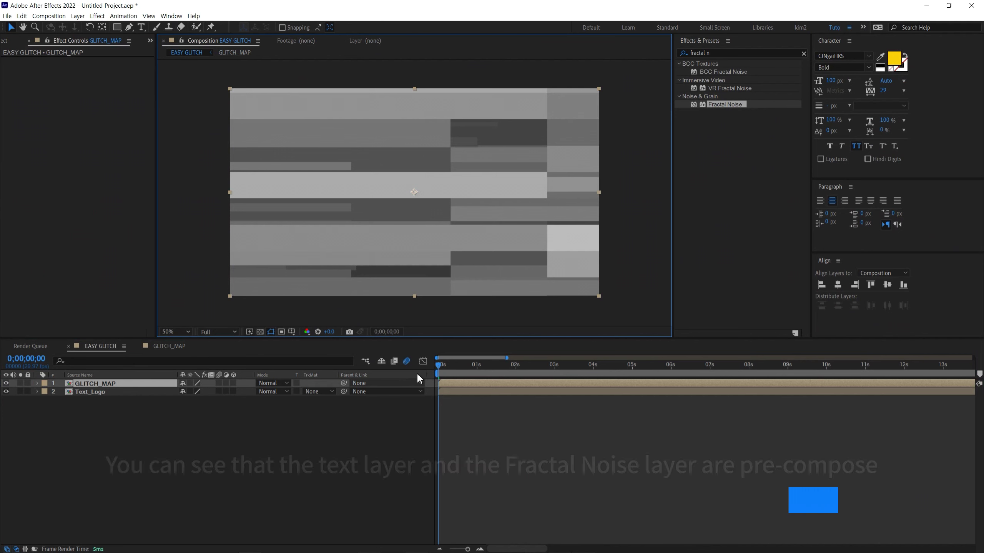
left_click(98, 382)
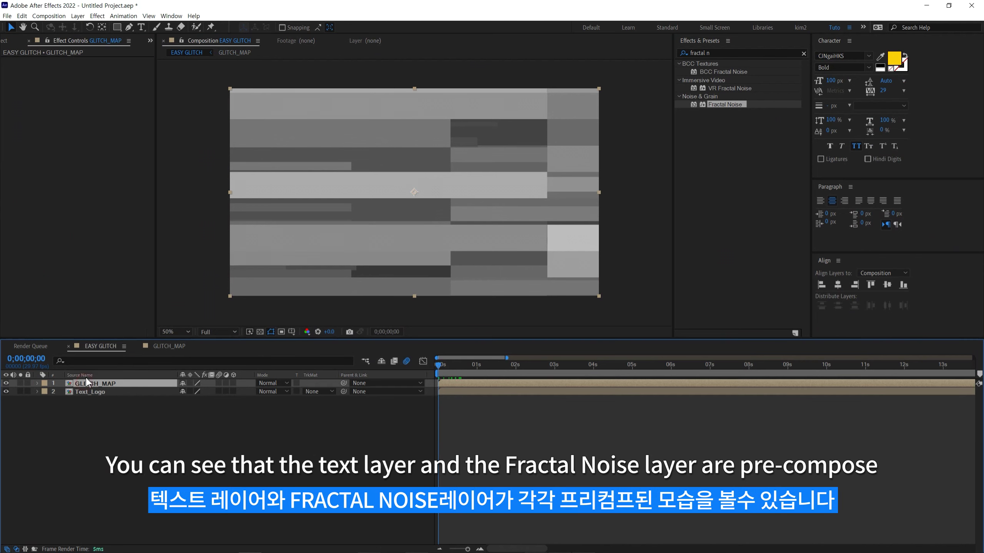
left_click_drag(76, 389, 68, 397)
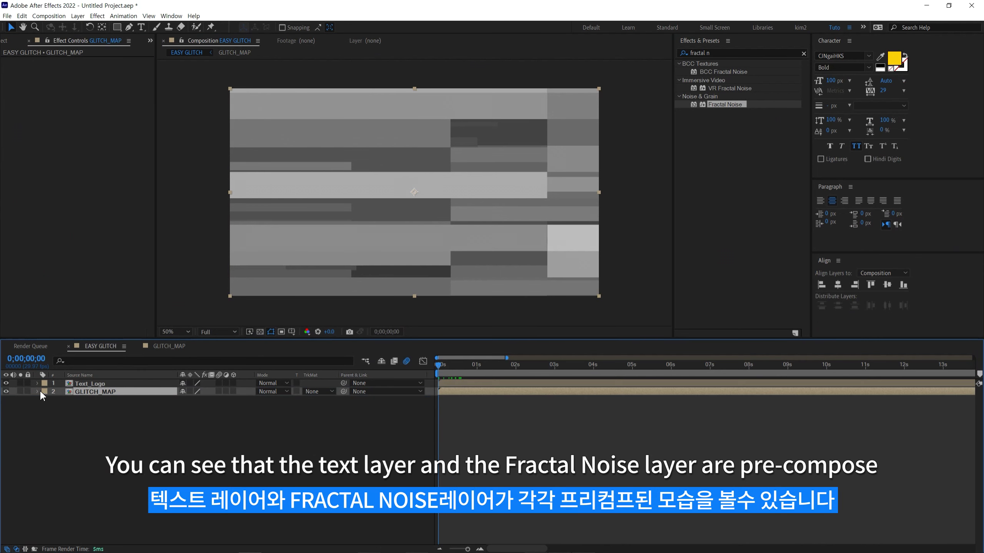
left_click(6, 391)
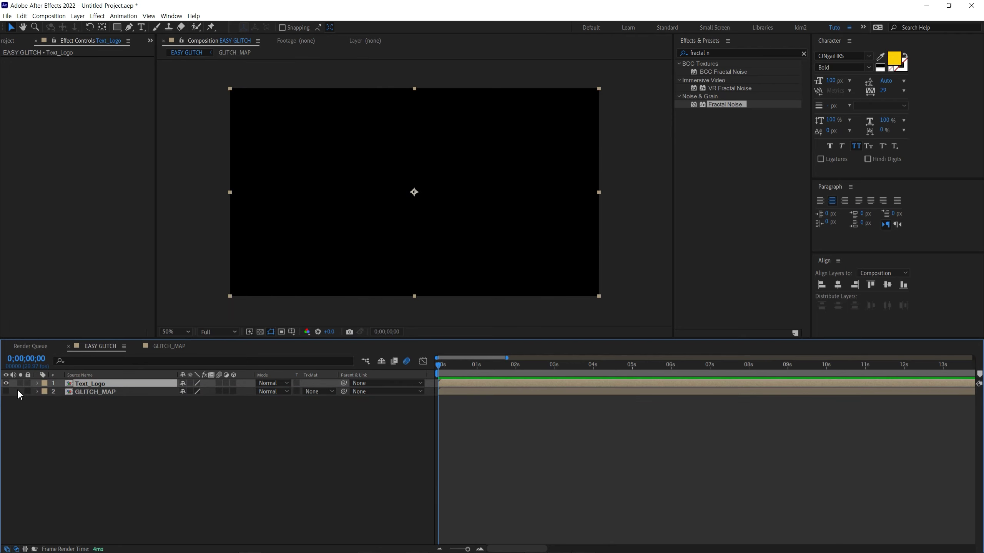
left_click_drag(440, 367, 484, 372)
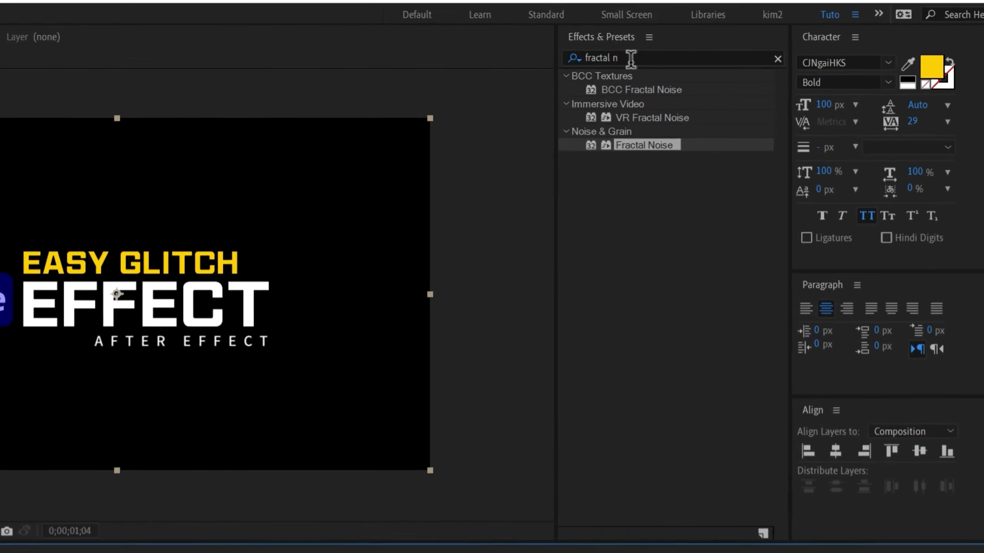
Step: Search 'time d' and drag Time Displacement onto the Text_Logo layer
key("ctrl+f")
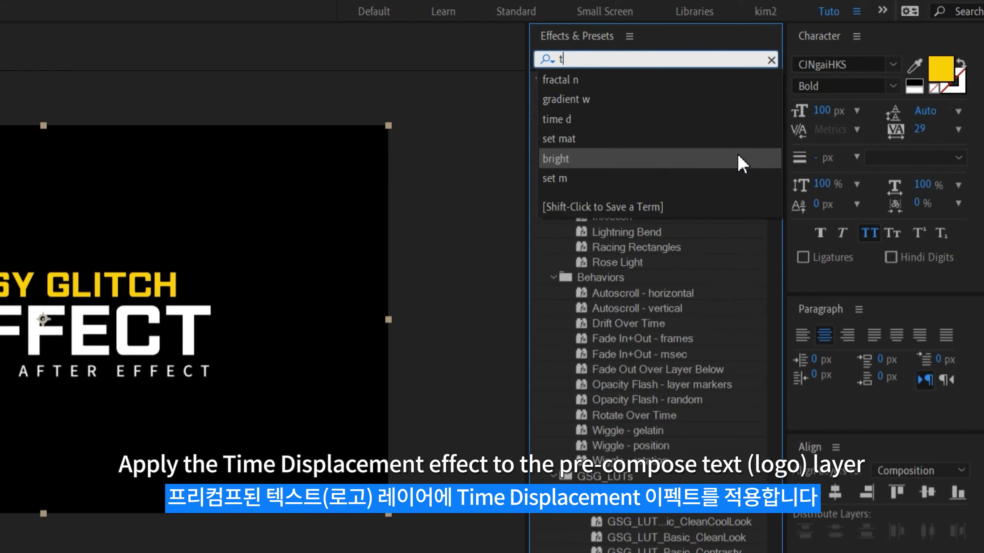
type("ime")
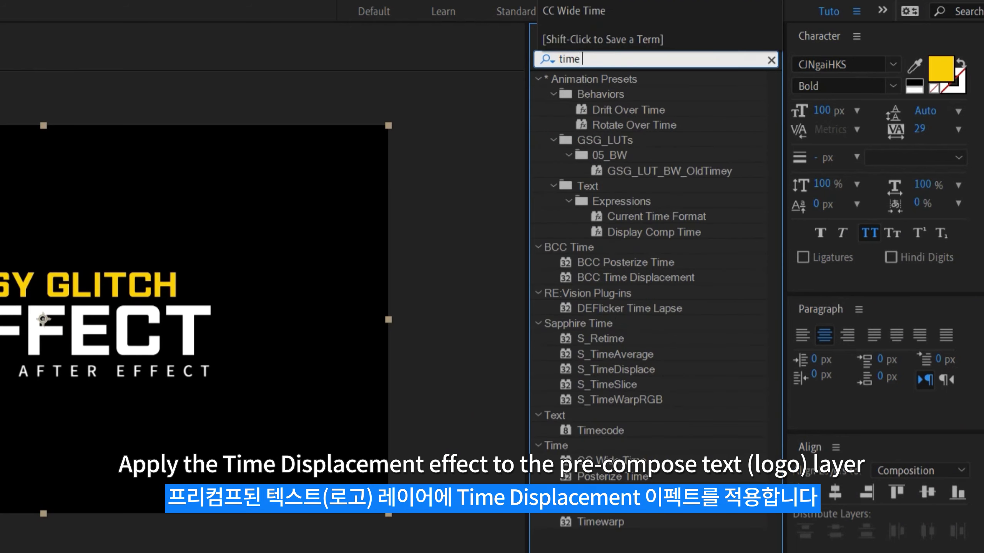
type(" d")
left_click(660, 172)
left_click(591, 141)
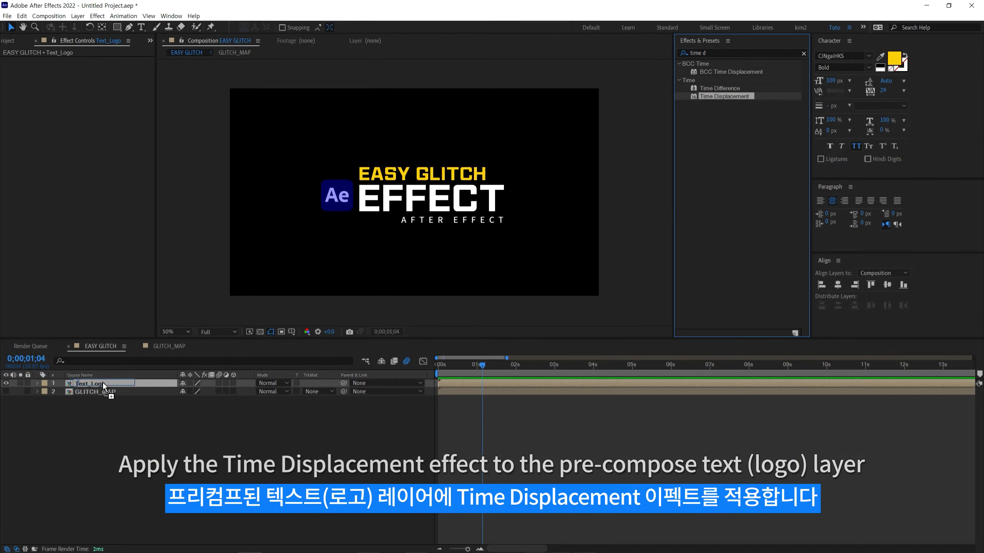
left_click_drag(620, 137, 103, 383)
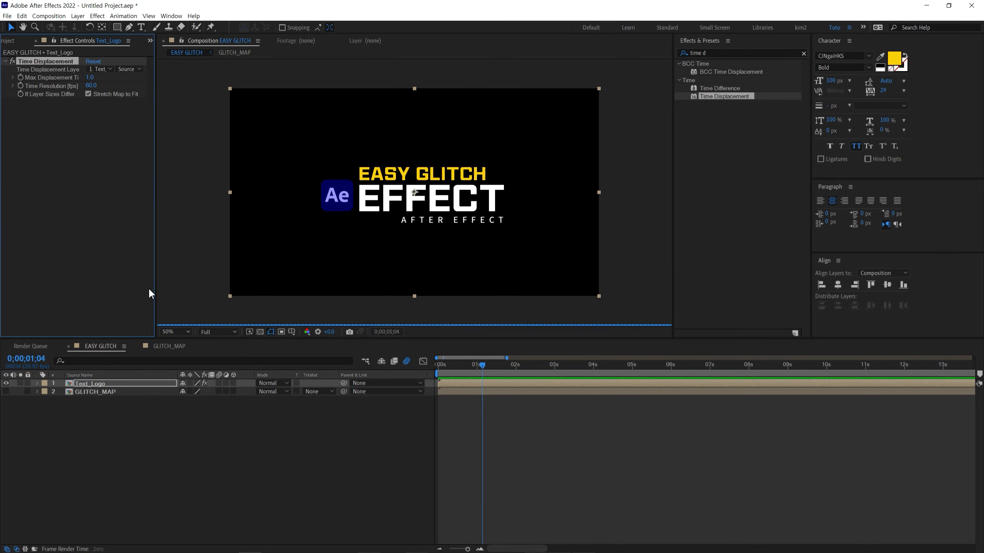
Step: Set the displacement layer to GLITCH_MAP with 0.3 Max Displacement Time
left_click(99, 69)
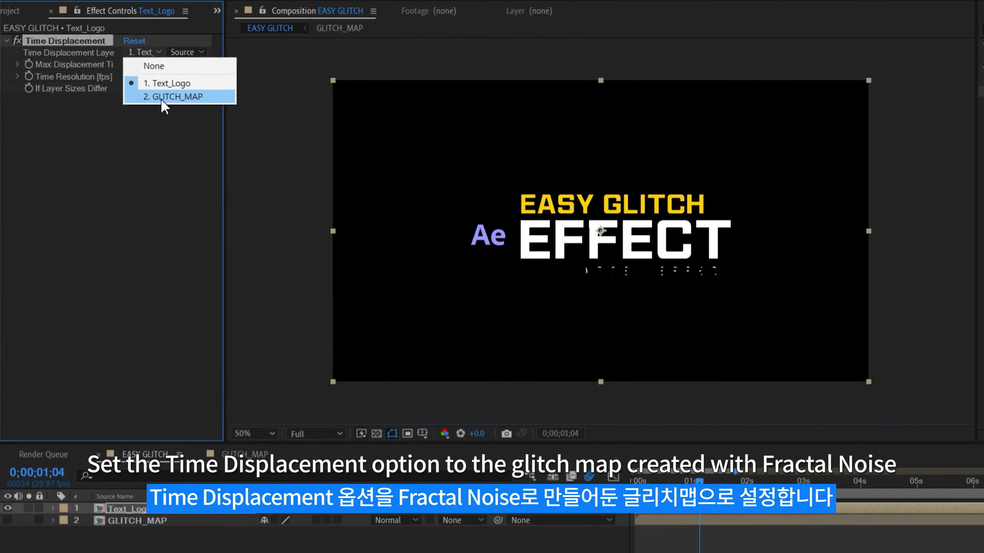
left_click(161, 97)
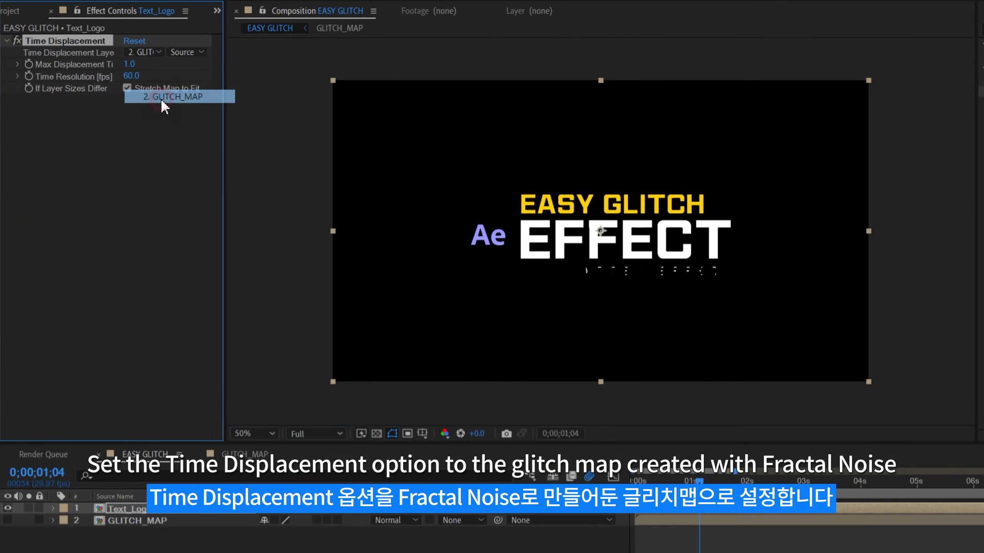
left_click(131, 64)
type("0.3")
key("Return")
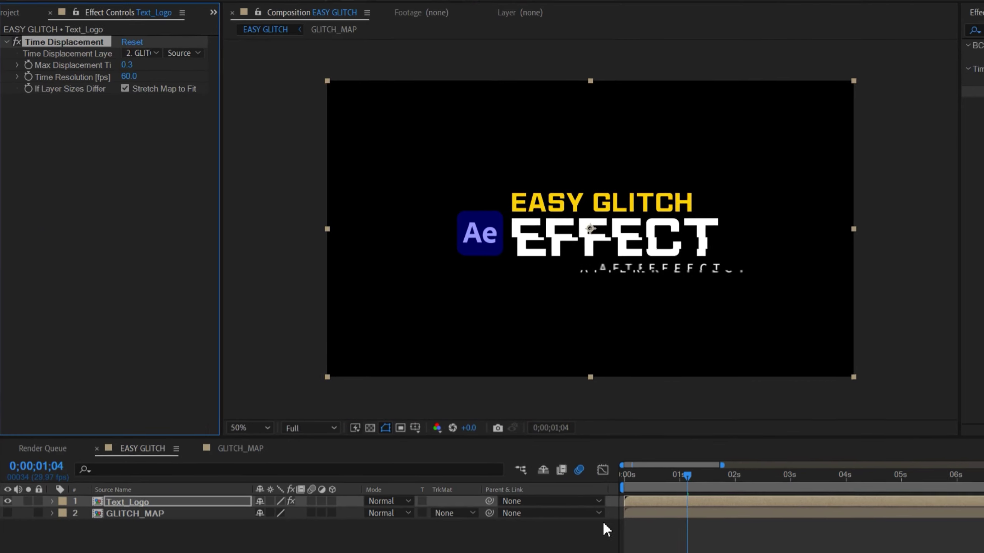
left_click(444, 371)
left_click_drag(443, 371, 468, 377)
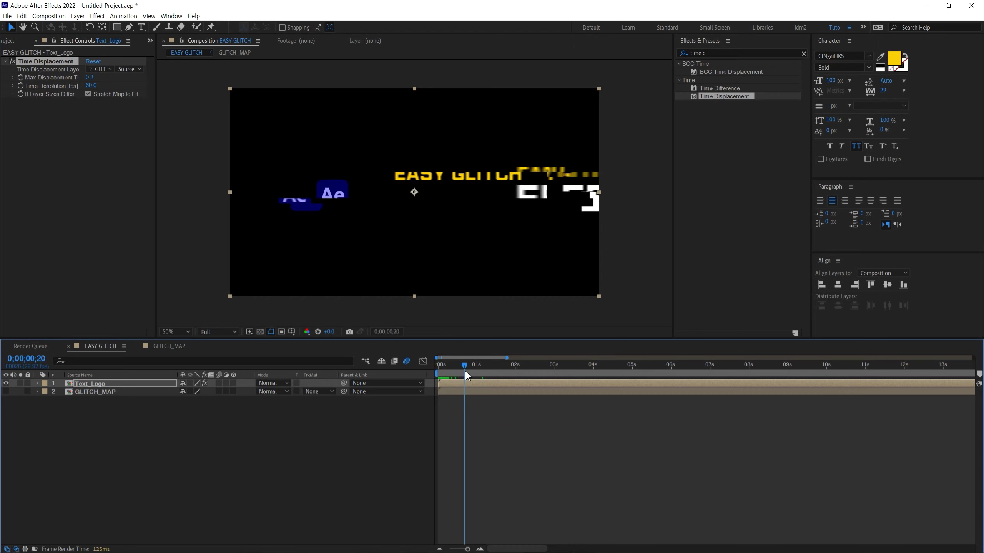
Step: Set Time Resolution to 30 and play back the glitch animation
left_click(91, 86)
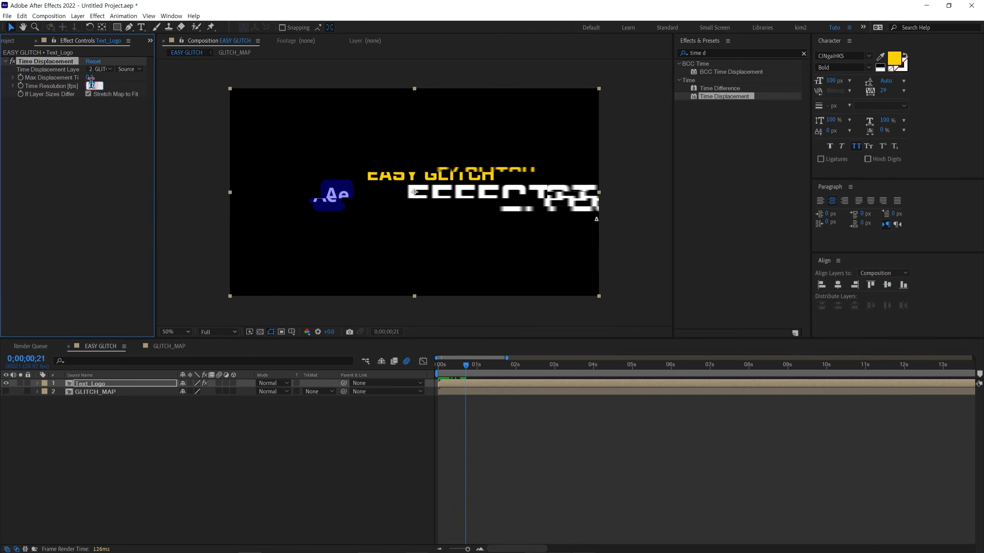
type("30")
key("Return")
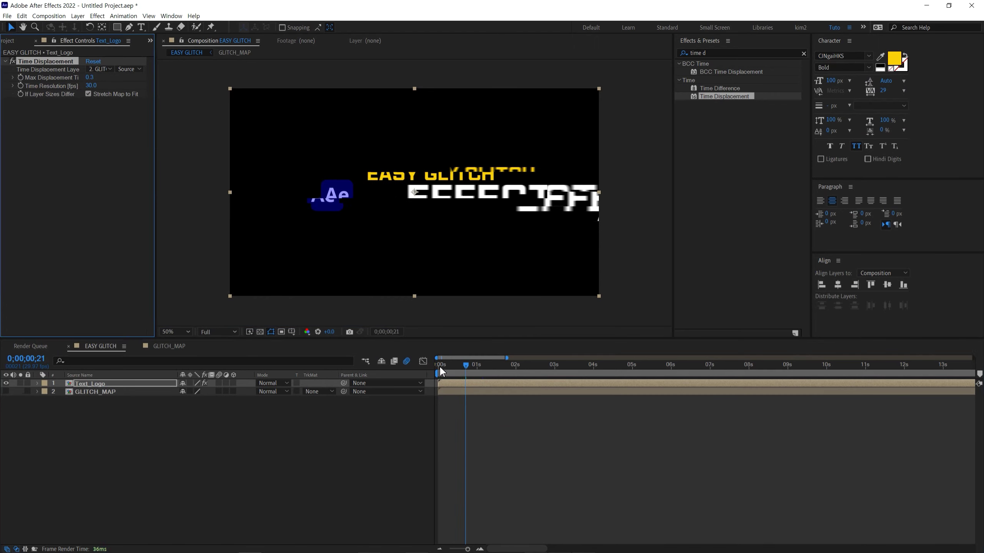
left_click(441, 371)
key("space")
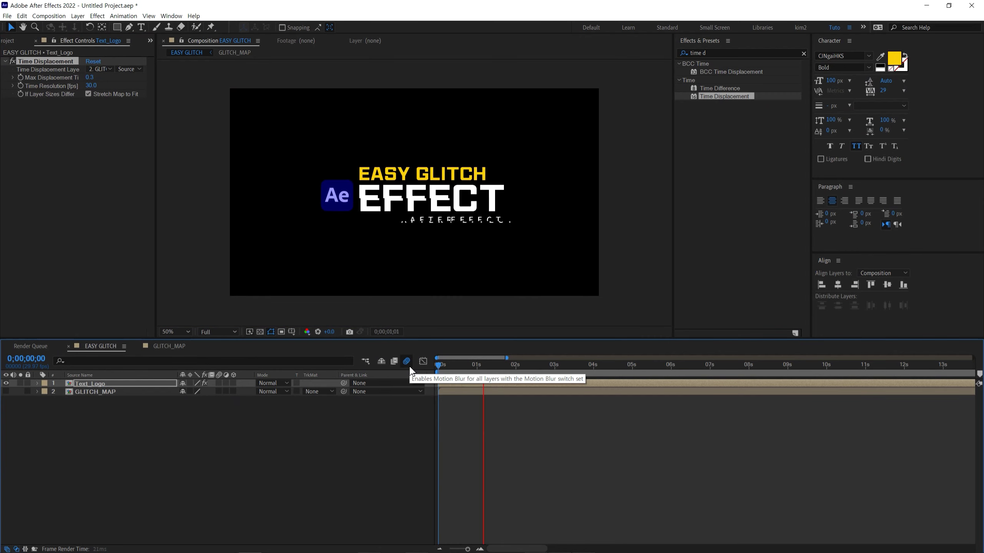
left_click_drag(442, 372, 470, 378)
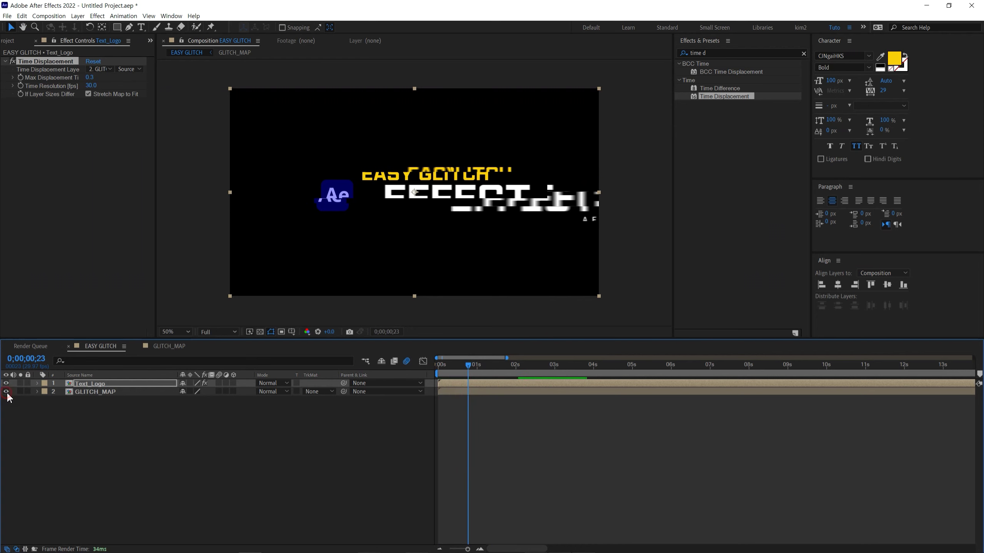
Step: Toggle GLITCH_MAP's visibility to compare, leaving it hidden
left_click(6, 392)
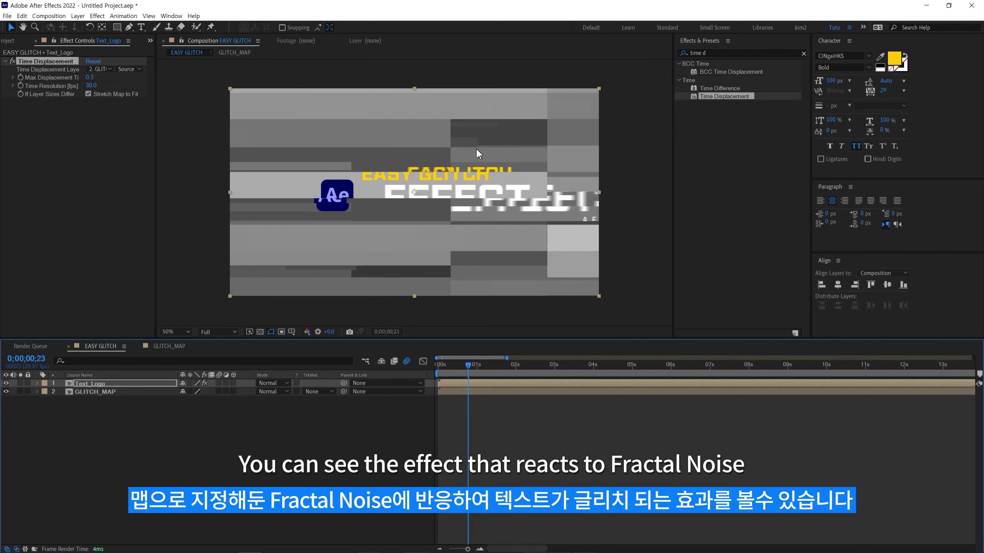
left_click(7, 391)
left_click(6, 392)
left_click(6, 391)
left_click(6, 392)
left_click(6, 392)
left_click(6, 391)
left_click(6, 392)
left_click(7, 392)
left_click(6, 392)
left_click(441, 365)
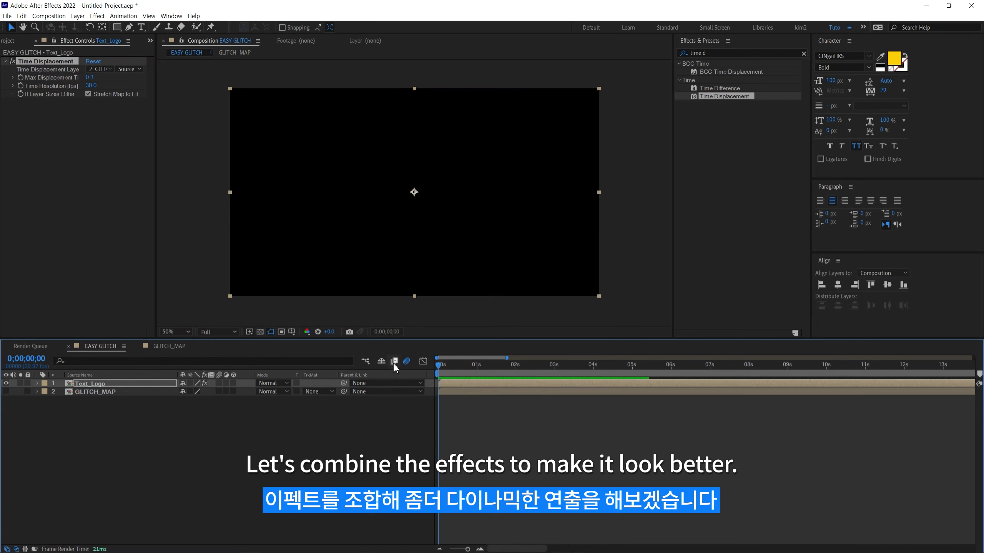
Step: Duplicate Text_Logo, rename the copy Text_Logo_Glow and give it an orange label
key("space")
left_click(114, 384)
key("ctrl+d")
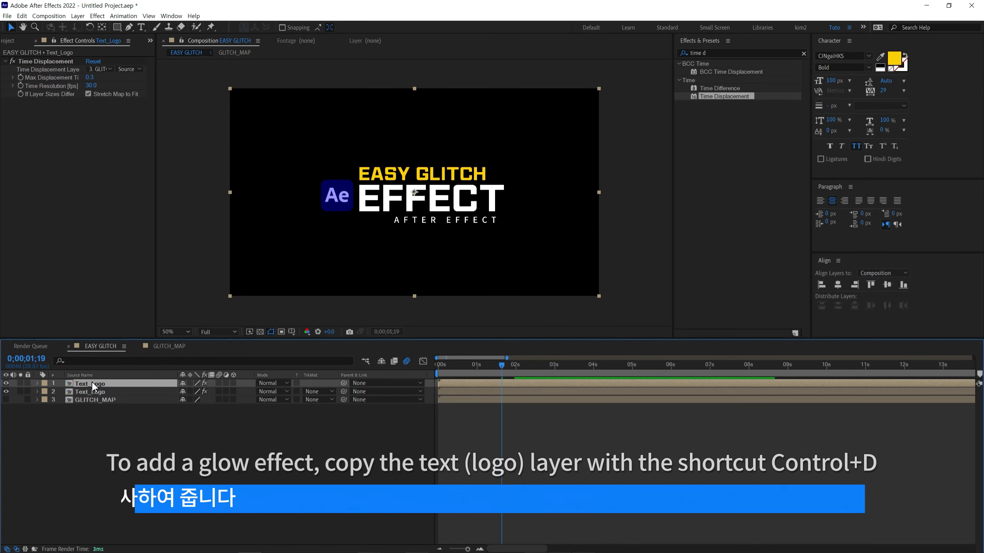
key("Return")
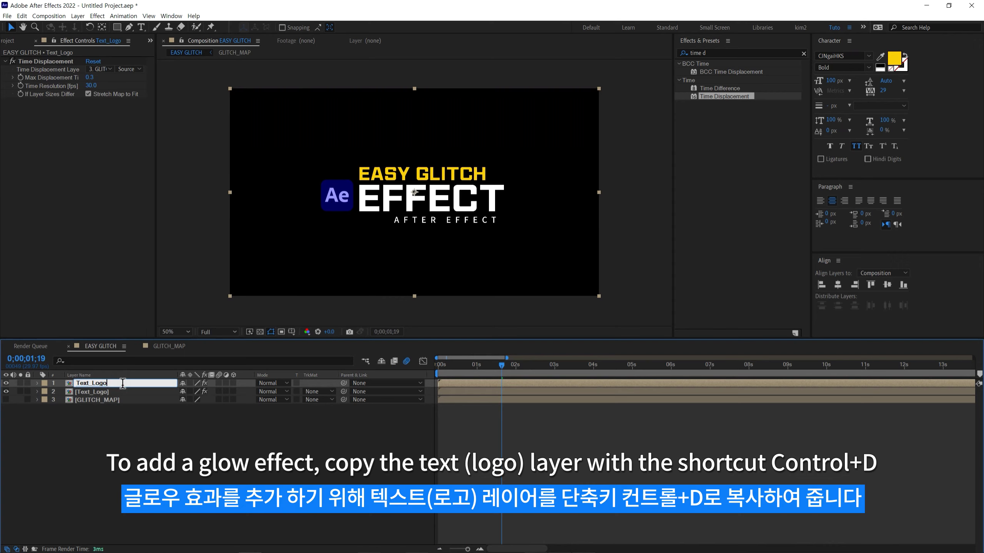
type("_Glow")
key("Return")
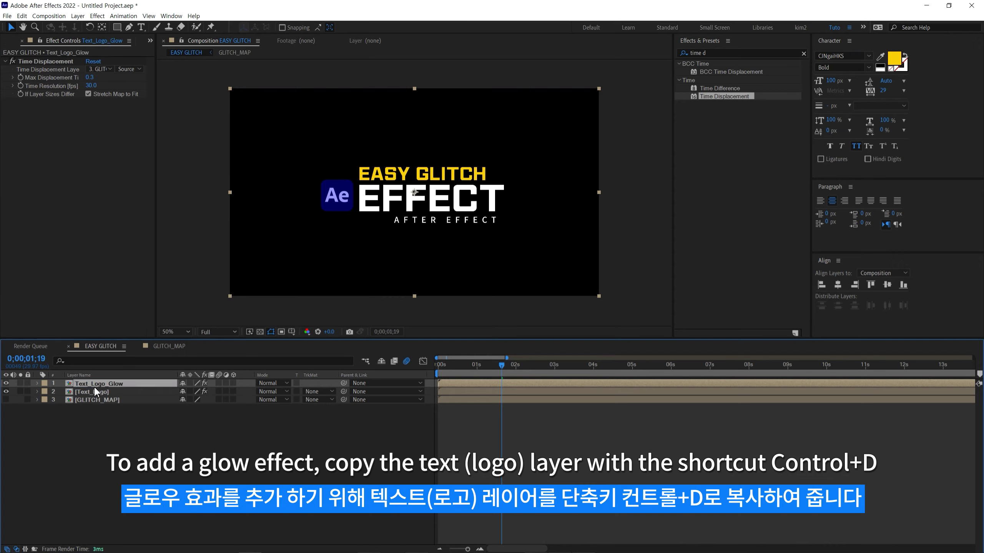
left_click(45, 385)
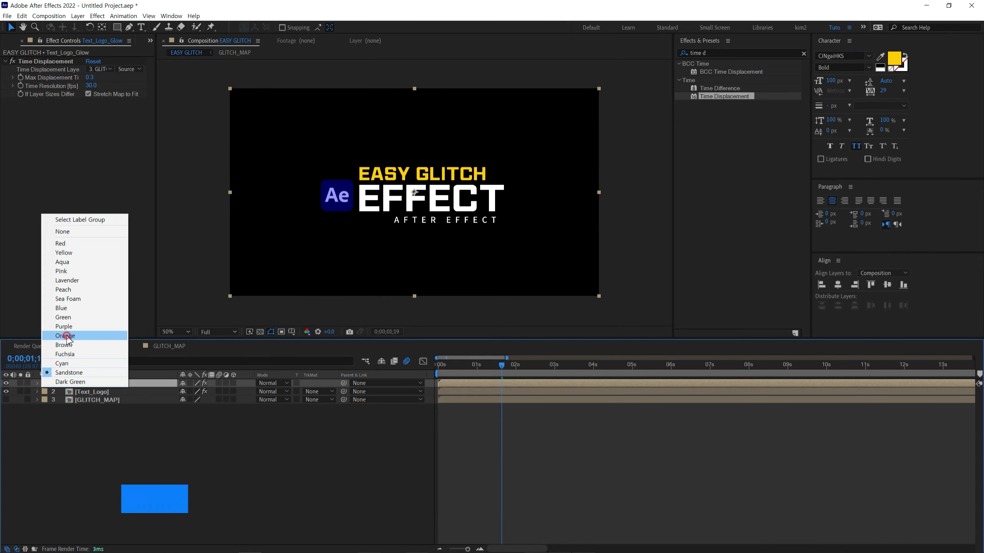
left_click(69, 336)
left_click(150, 440)
Step: Apply the 4-Color Gradient effect to Text_Logo_Glow
left_click_drag(456, 365, 473, 371)
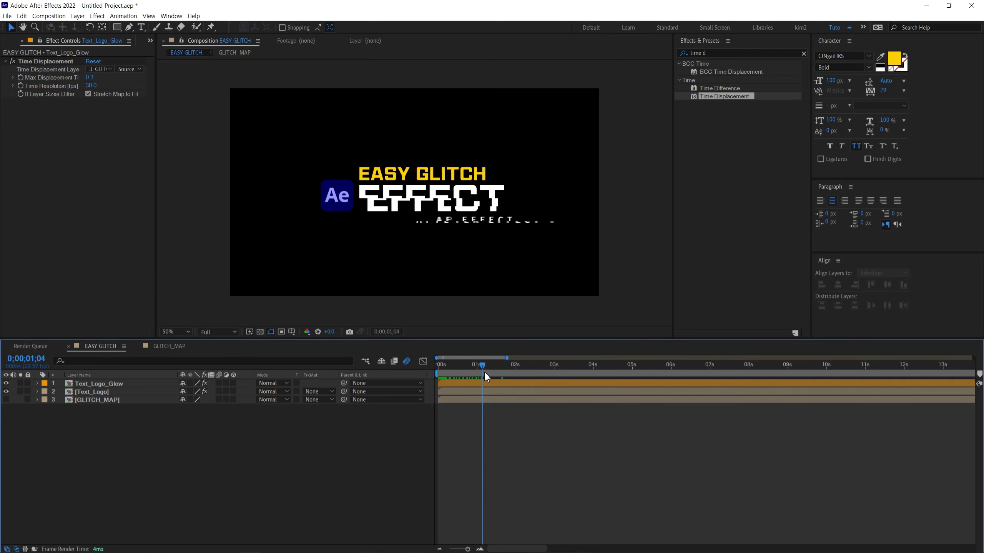
left_click(475, 384)
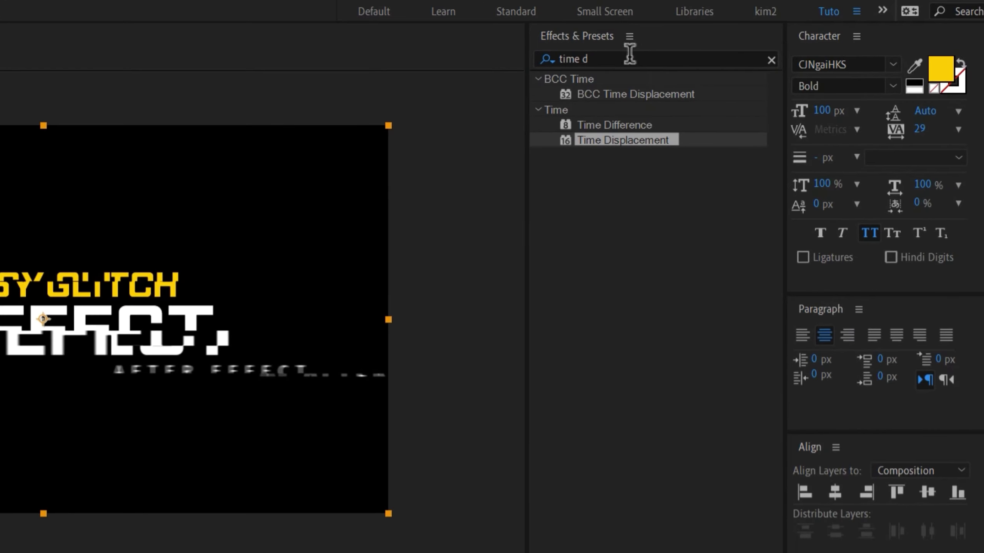
left_click(721, 53)
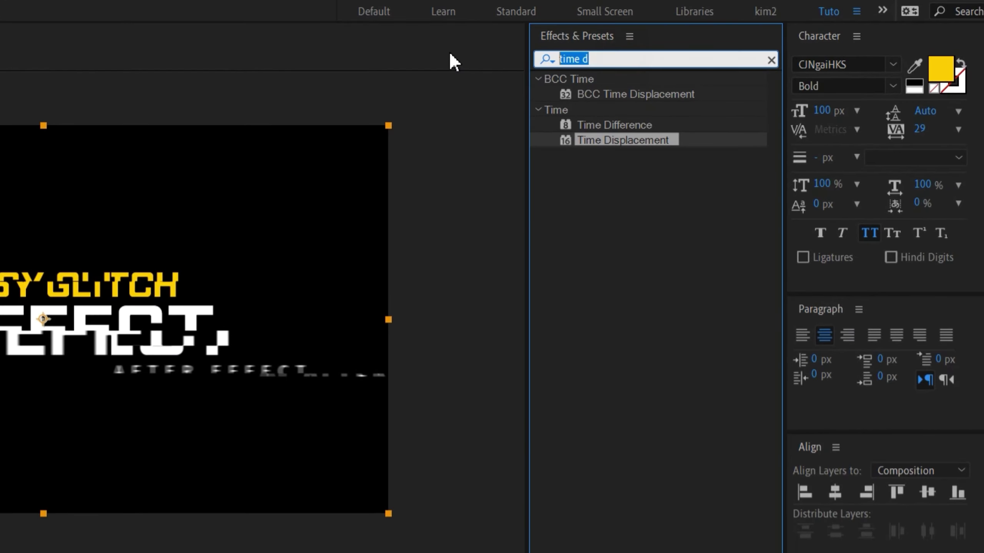
type("4-")
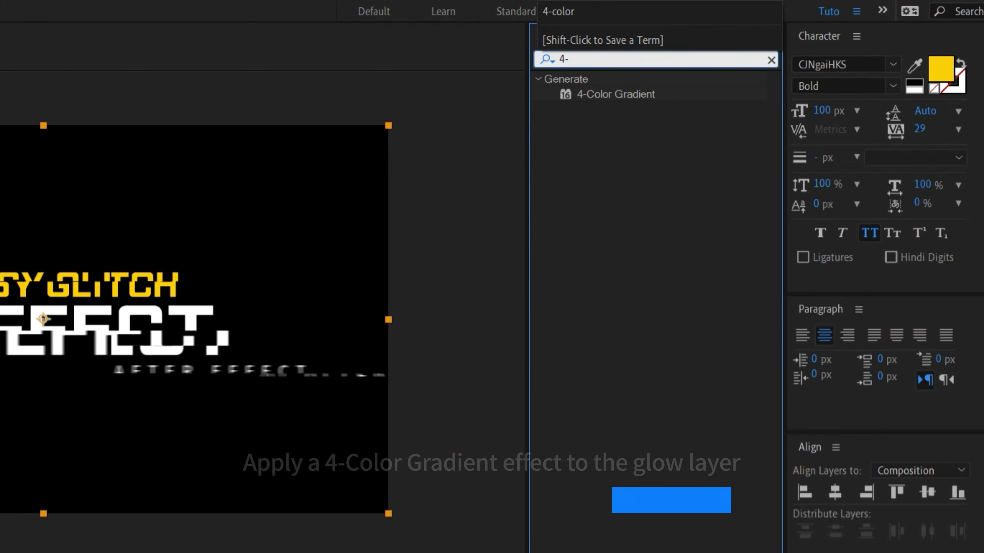
mouse_move(620, 94)
left_mouse_down()
mouse_move(85, 135)
mouse_move(100, 149)
left_mouse_up()
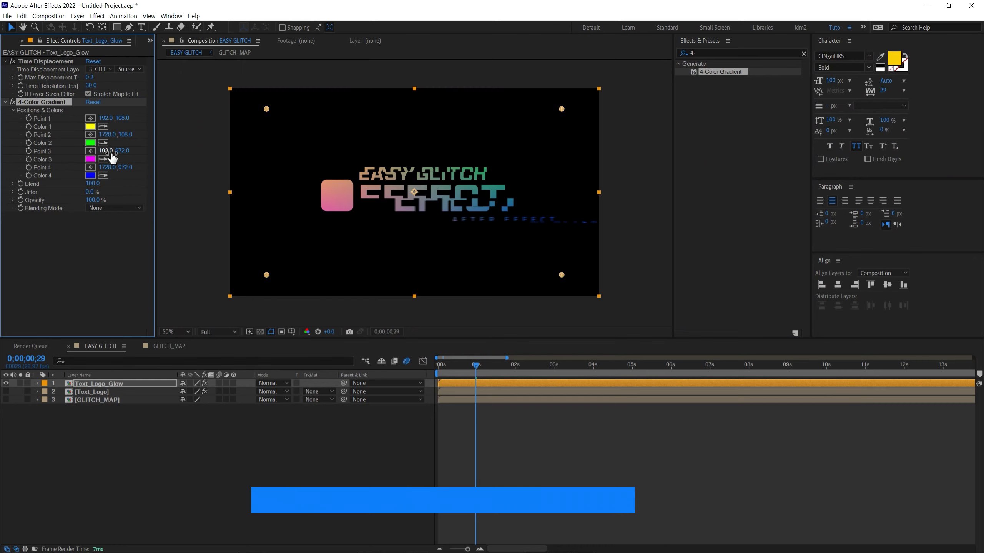
mouse_move(443, 372)
left_mouse_down()
mouse_move(484, 376)
mouse_move(476, 372)
left_mouse_up()
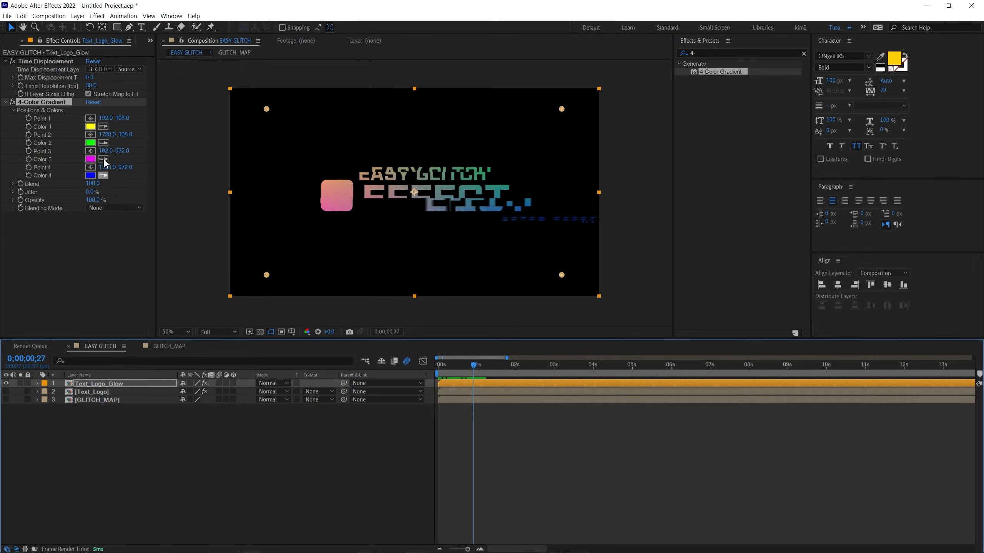
Step: Set gradient Color 1 to orange and Color 2 to cyan, then preview the result
left_click(90, 127)
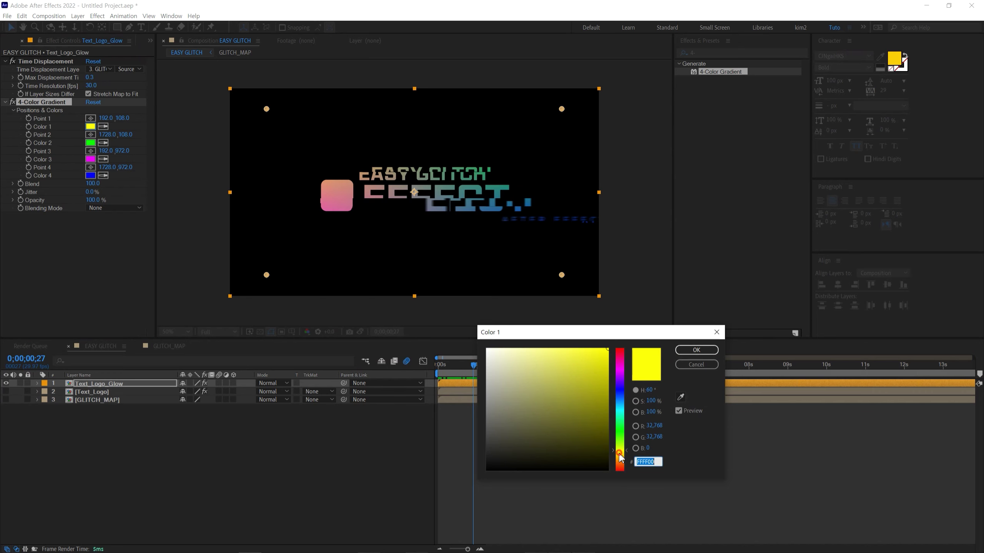
left_click_drag(619, 457, 620, 462)
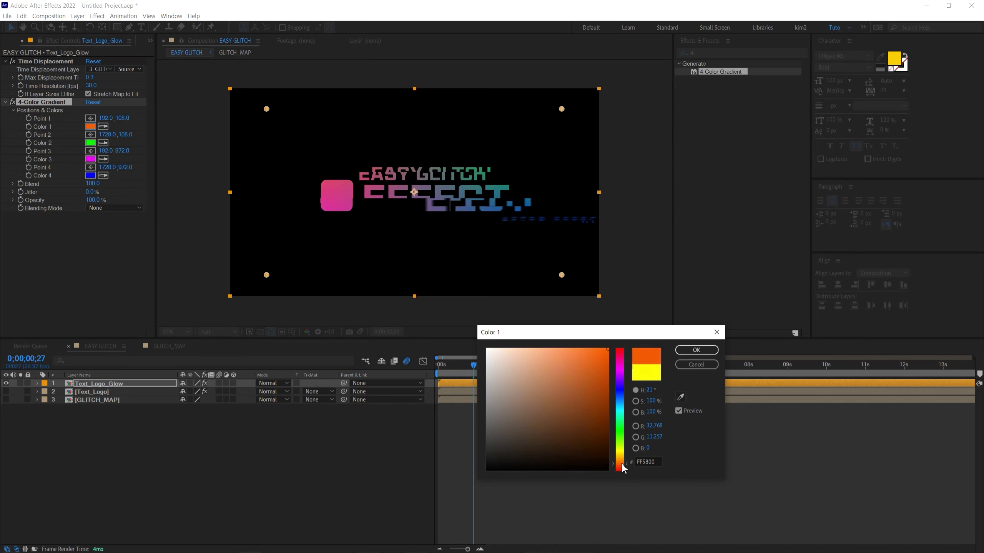
left_click(684, 350)
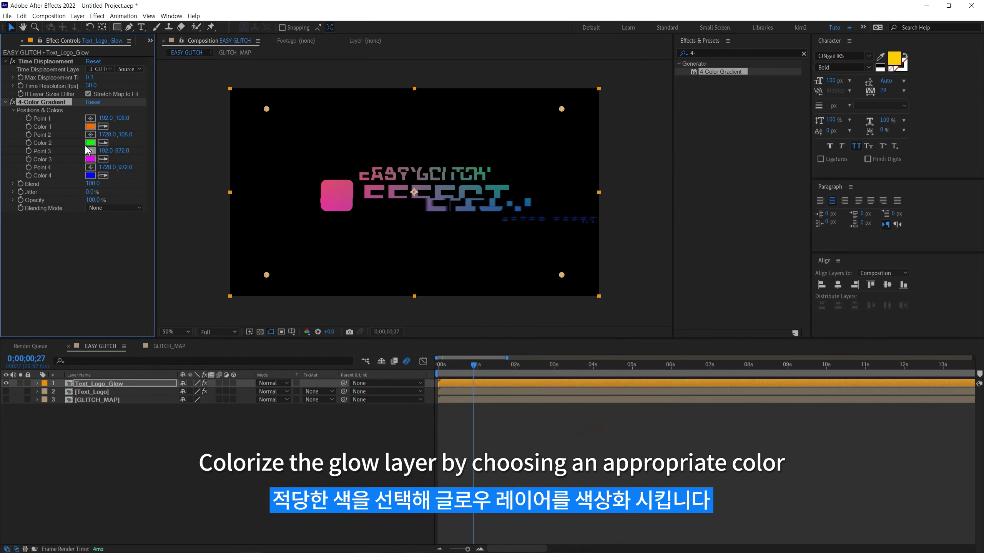
left_click(91, 142)
left_click_drag(620, 431, 619, 415)
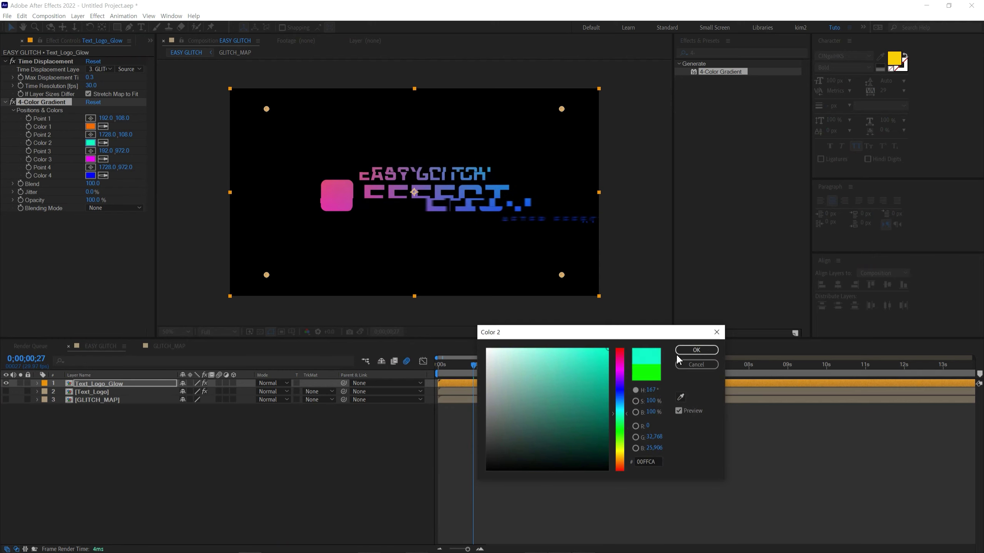
left_click(689, 350)
left_click(433, 365)
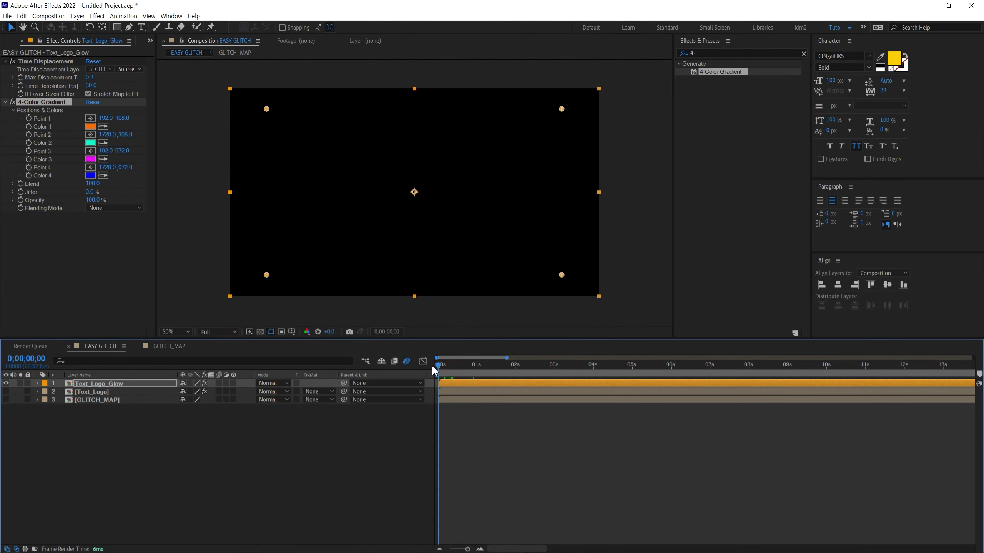
key("space")
key("space")
left_click_drag(446, 375, 471, 383)
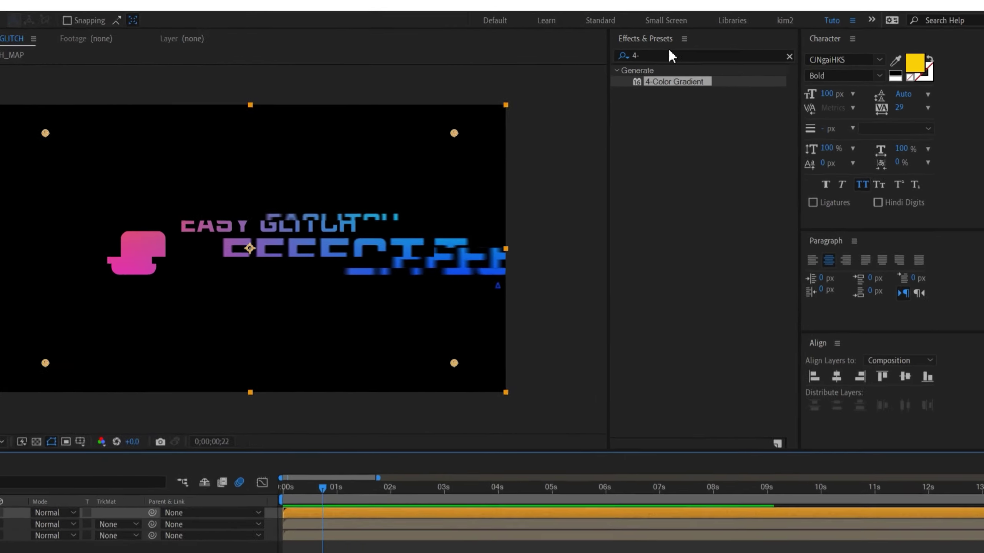
Step: Apply CC Ball Action to Text_Logo_Glow with a Grid Spacing of 6
left_click(709, 54)
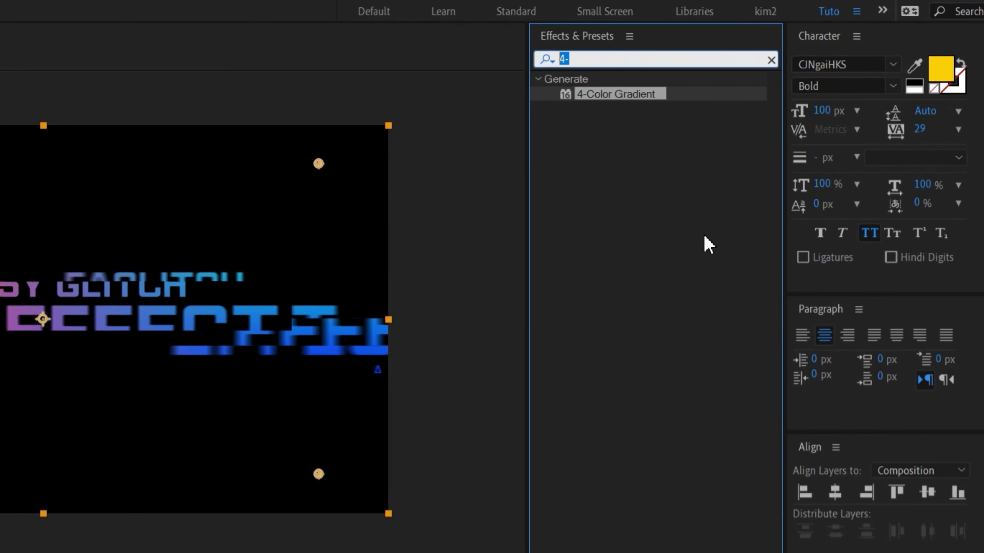
type("cc ball")
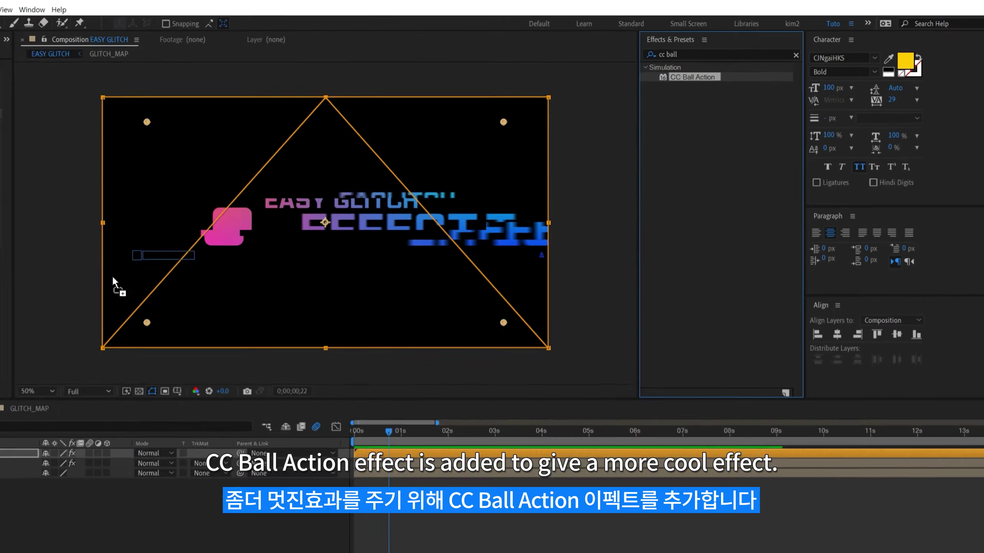
left_click_drag(617, 102, 116, 263)
left_click(5, 102)
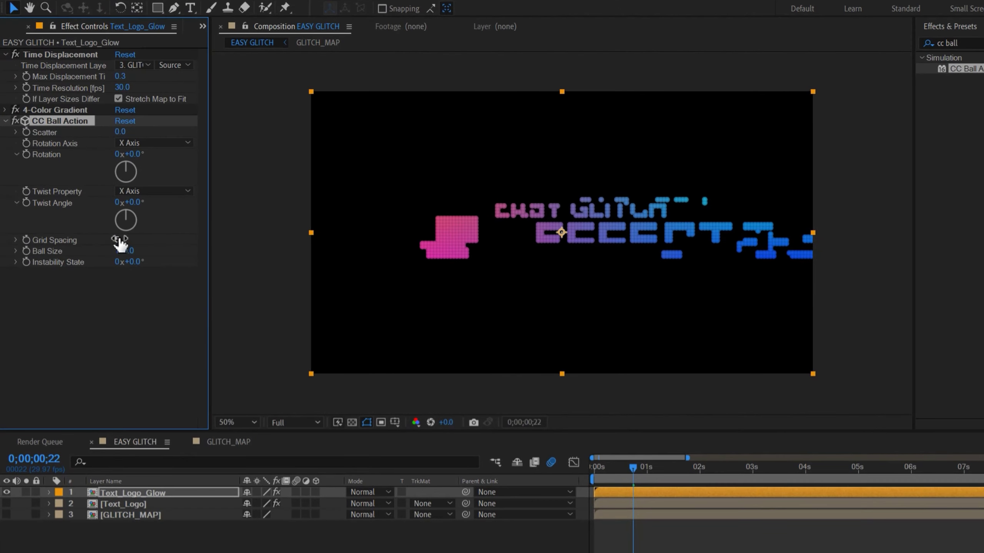
key("Return")
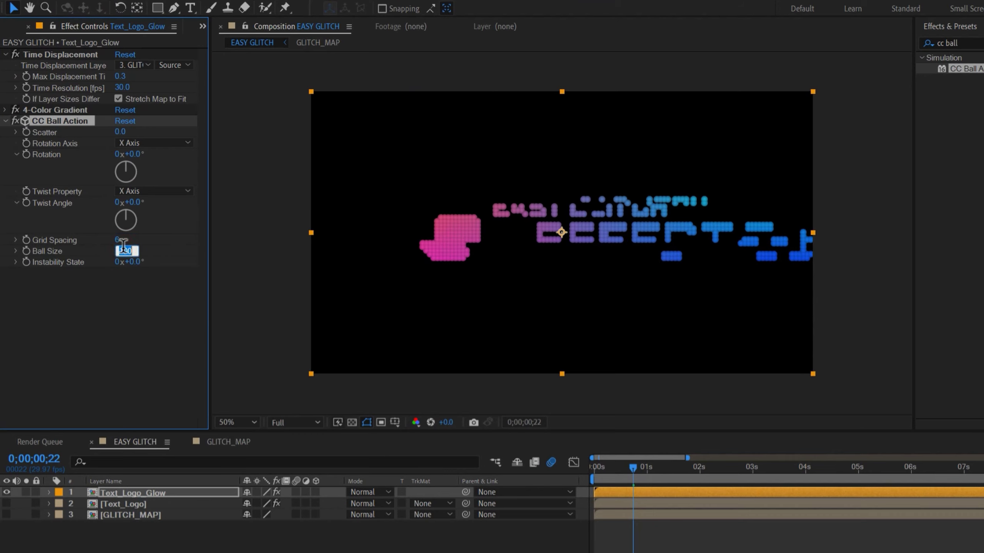
Step: Set CC Ball Action's Ball Size to 39 and preview the dotted logo
key("Return")
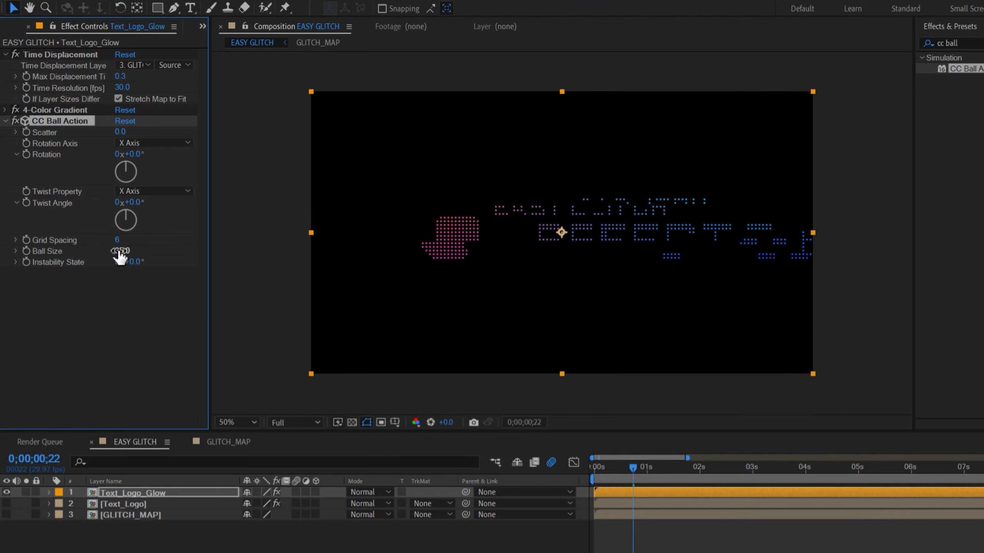
left_click_drag(128, 251, 234, 245)
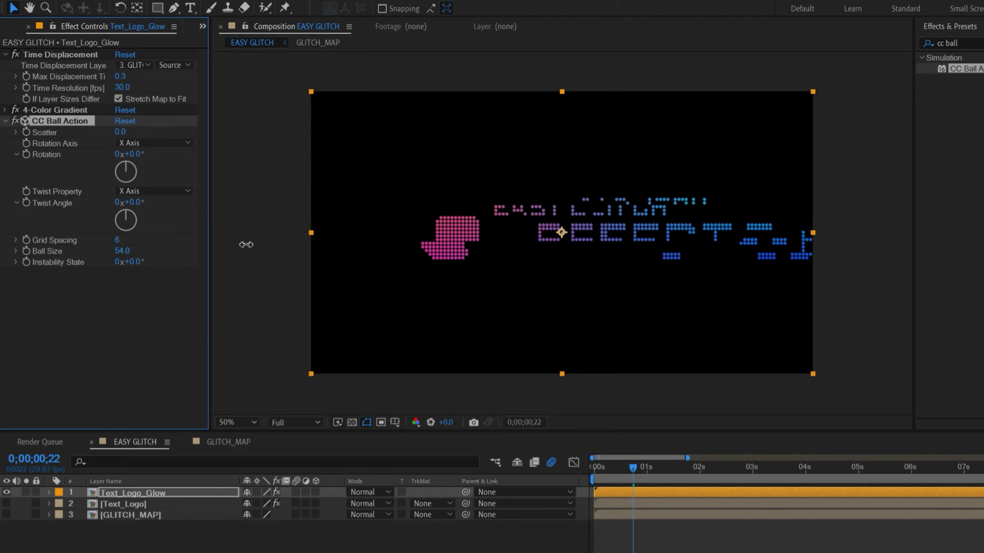
type("39")
key("Return")
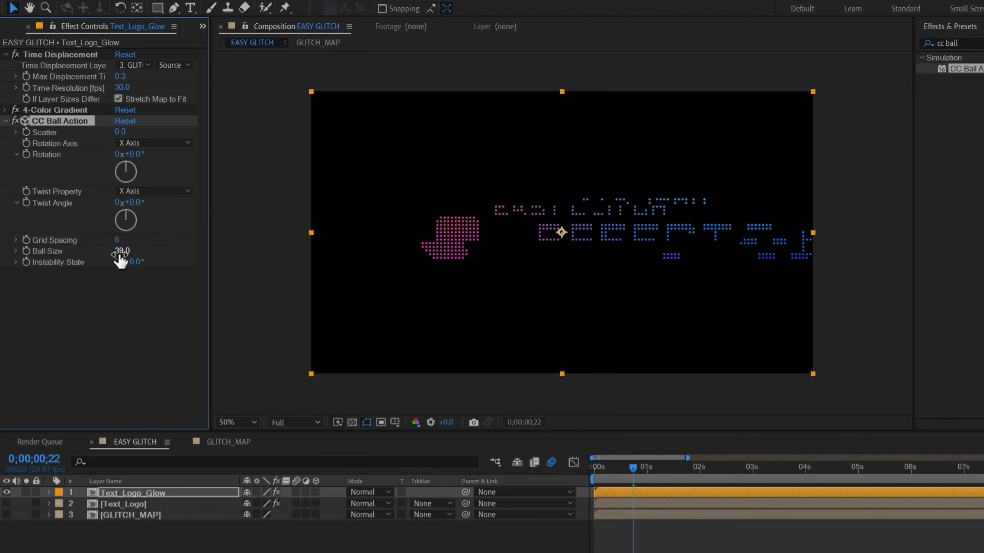
left_click_drag(609, 468, 577, 467)
key("space")
left_click_drag(600, 477, 636, 482)
key("Page_Down")
left_click(741, 64)
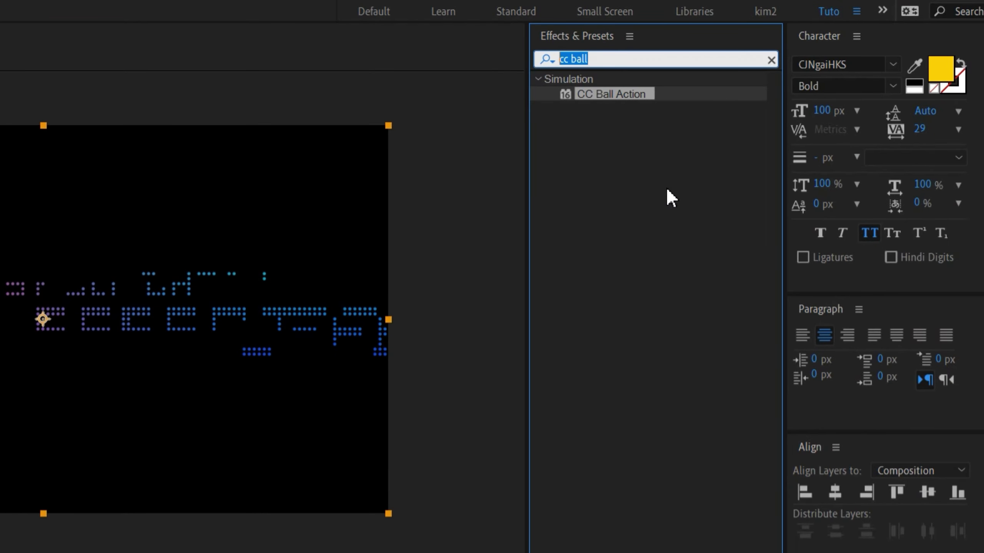
Step: Apply Echo to Text_Logo_Glow with 10 echoes and Decay 0.60, then preview the trails
type("ech")
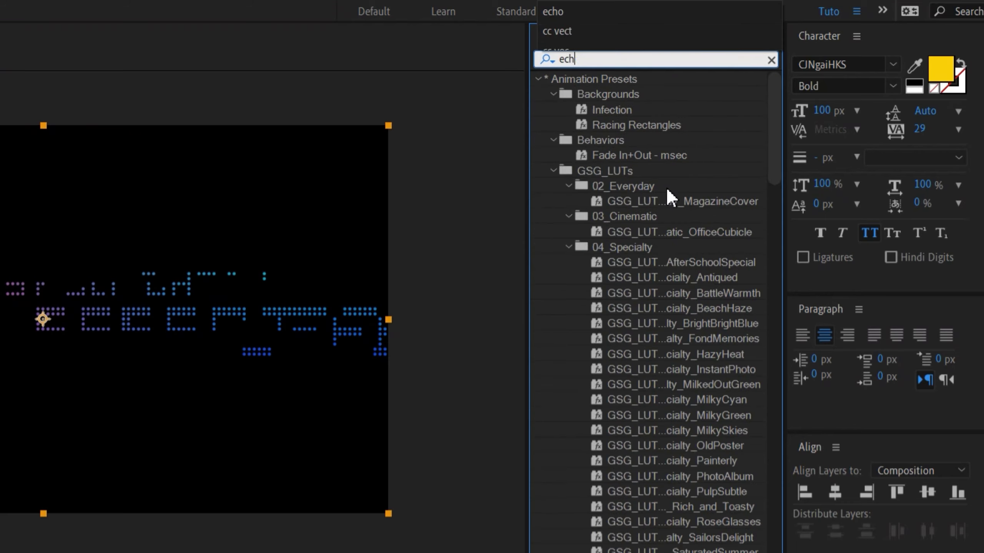
type("o")
left_click_drag(589, 186, 104, 252)
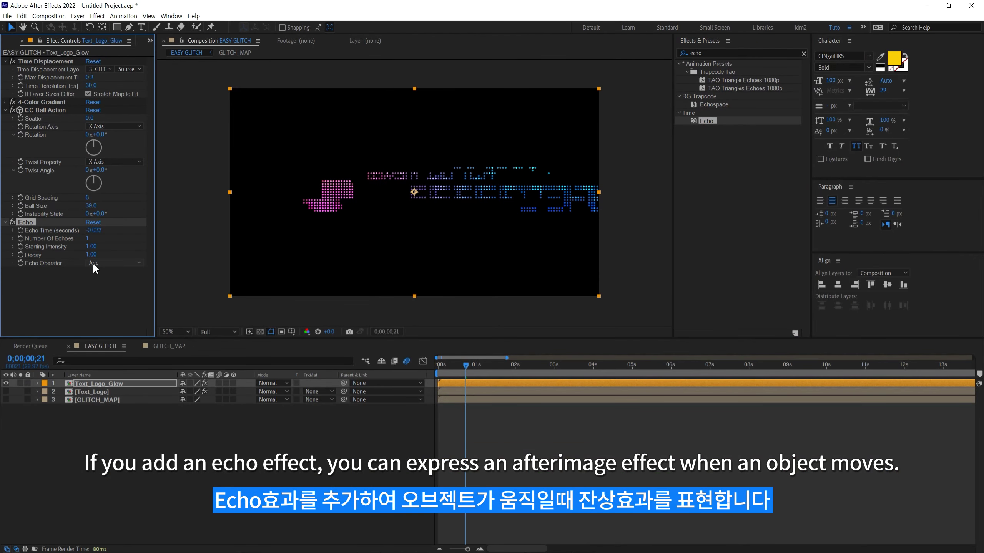
left_click_drag(444, 371, 471, 376)
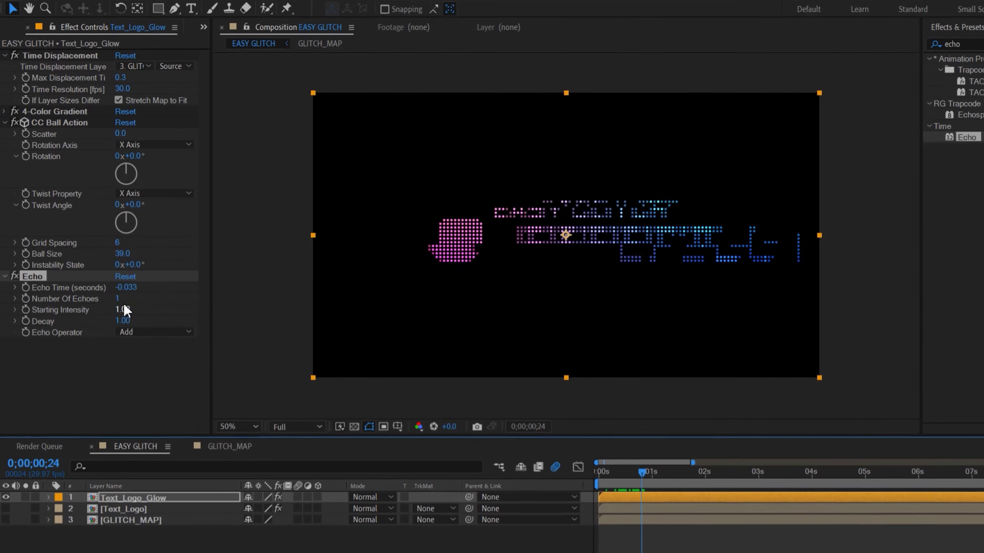
left_click(87, 239)
key("Return")
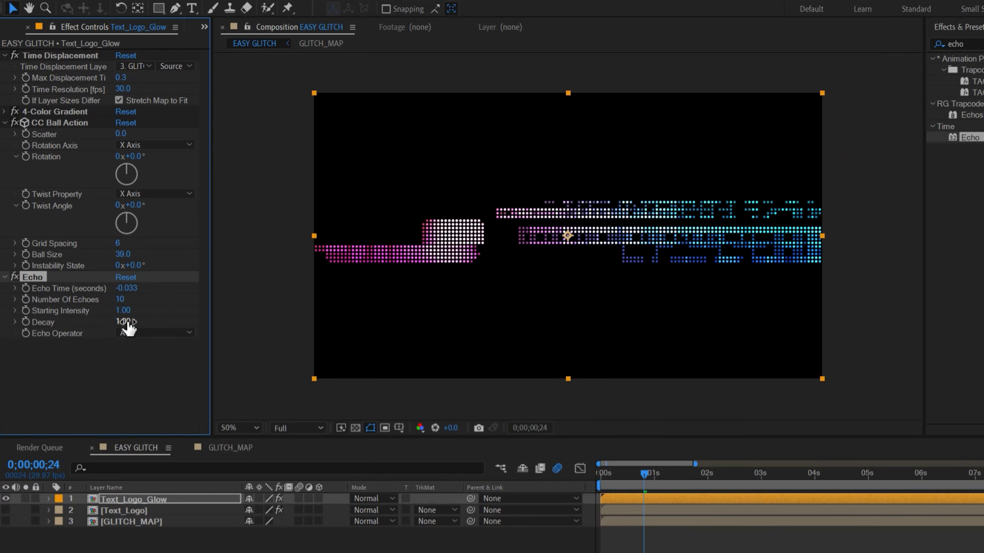
left_click_drag(111, 322, 86, 326)
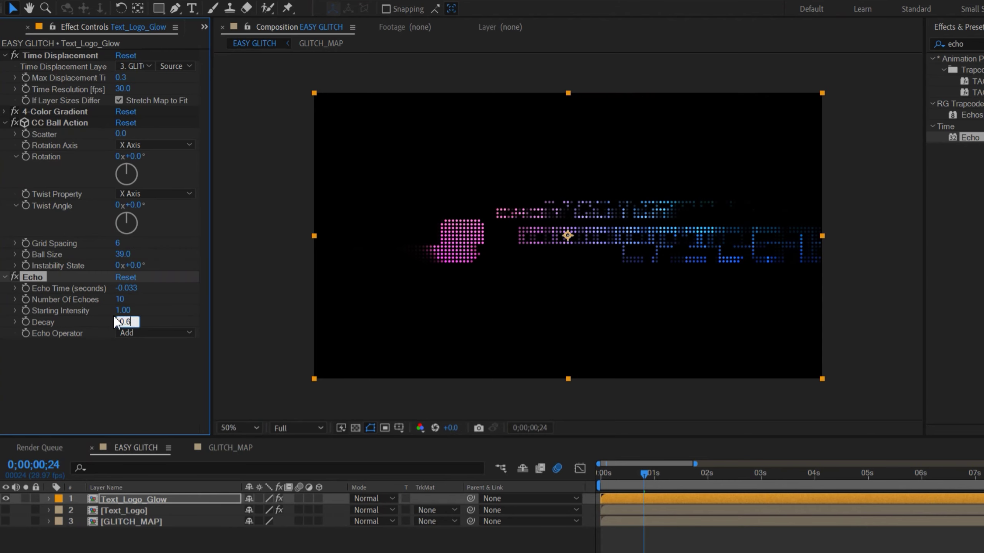
key("space")
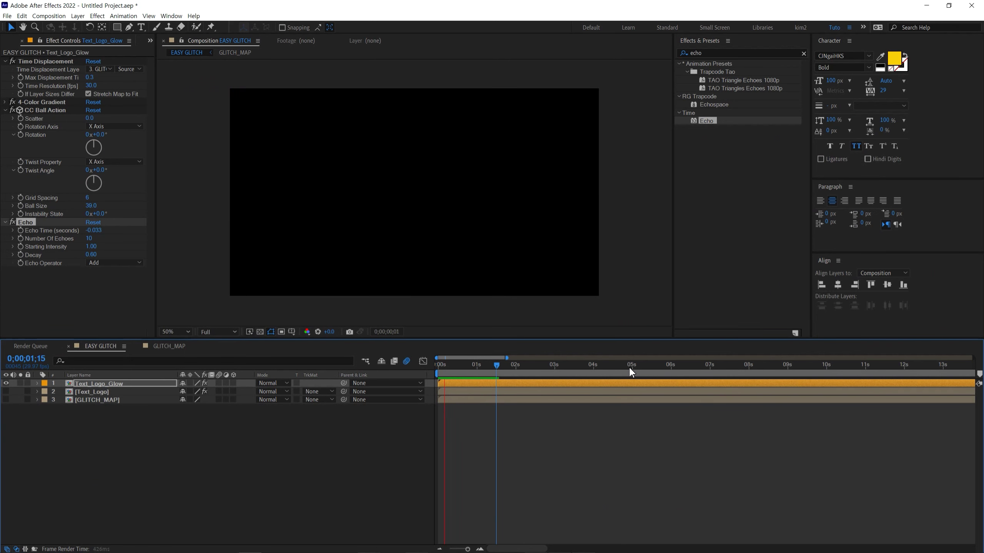
left_click_drag(449, 364, 472, 381)
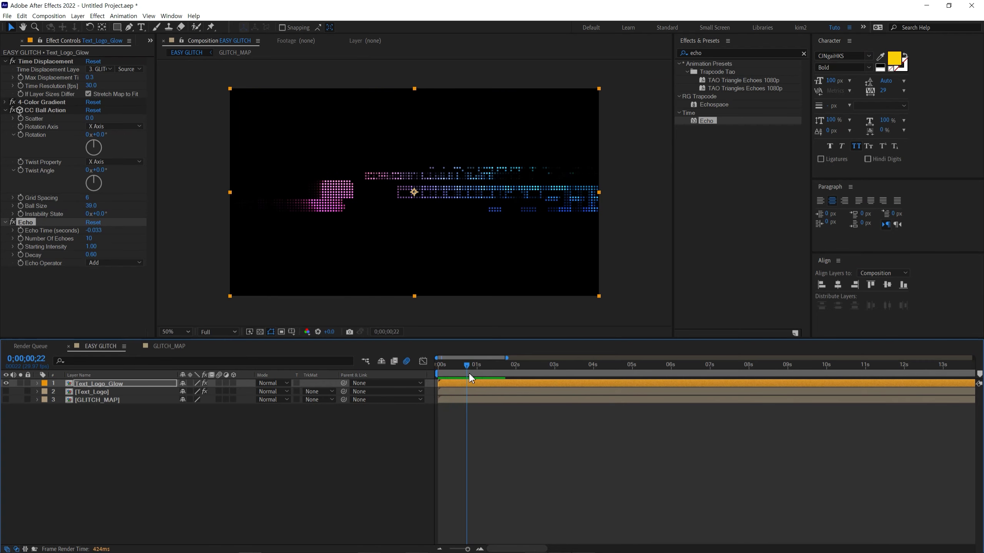
left_click(89, 386)
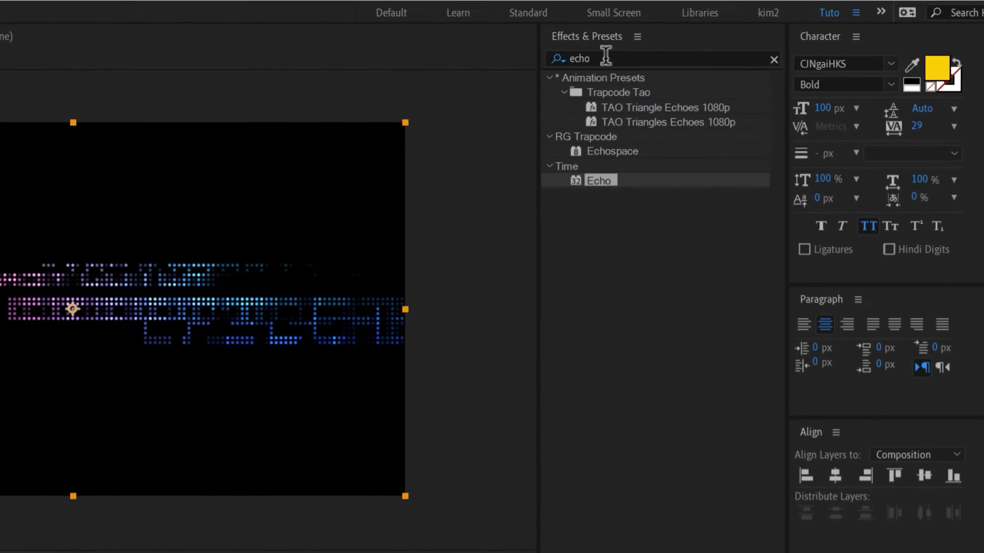
Step: Apply Gradient Wipe to Text_Logo_Glow using GLITCH_MAP as the gradient layer
left_click(752, 55)
type("g")
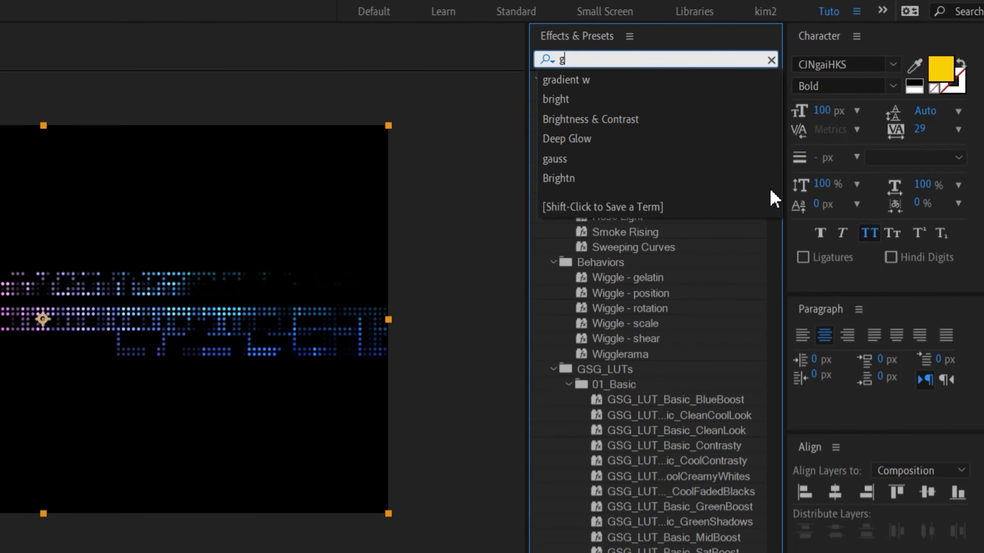
type("r")
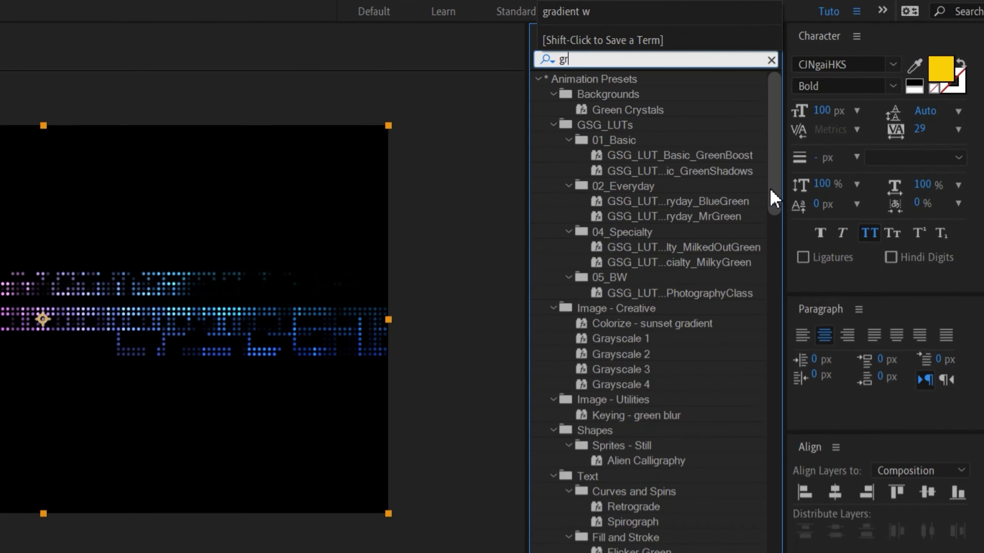
type("adient")
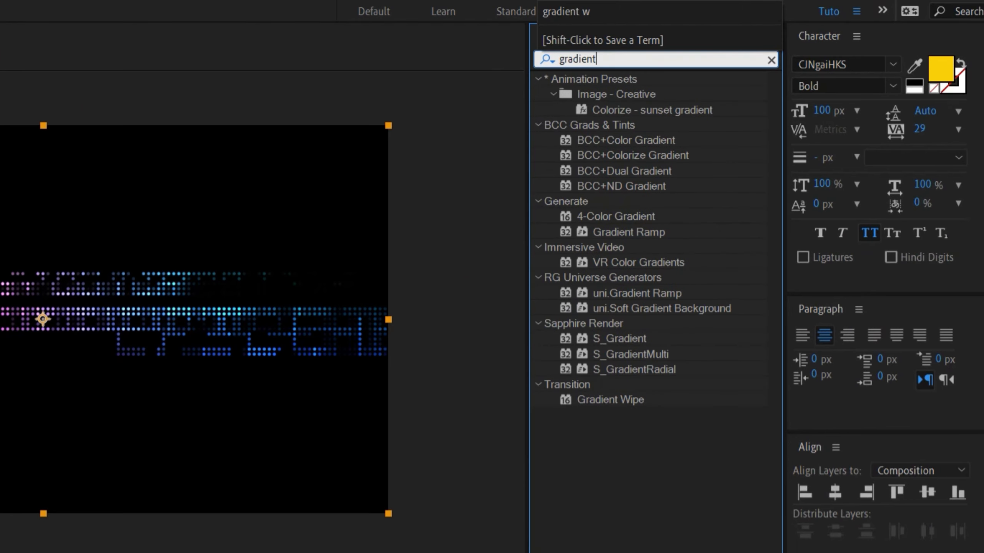
type(" w")
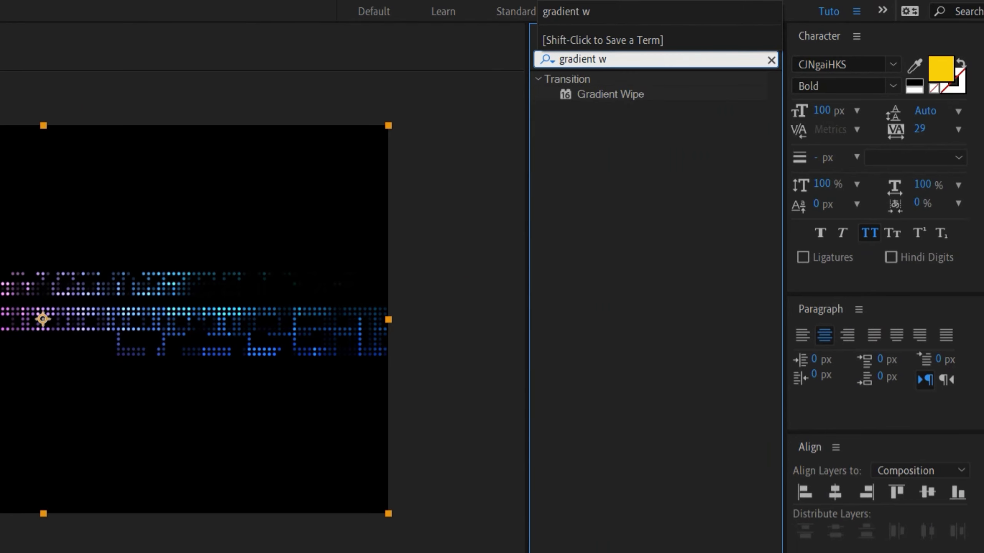
left_click_drag(610, 94, 111, 334)
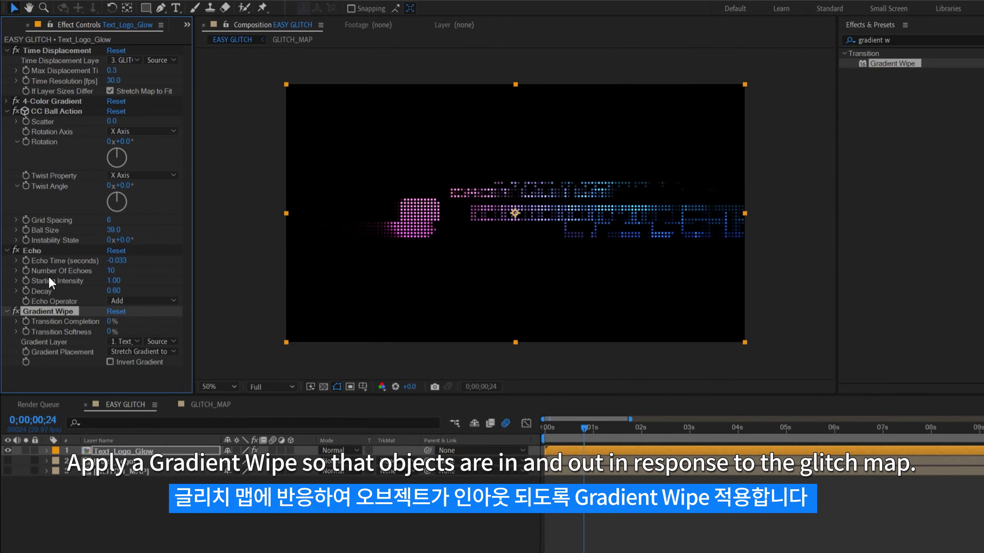
left_click(7, 251)
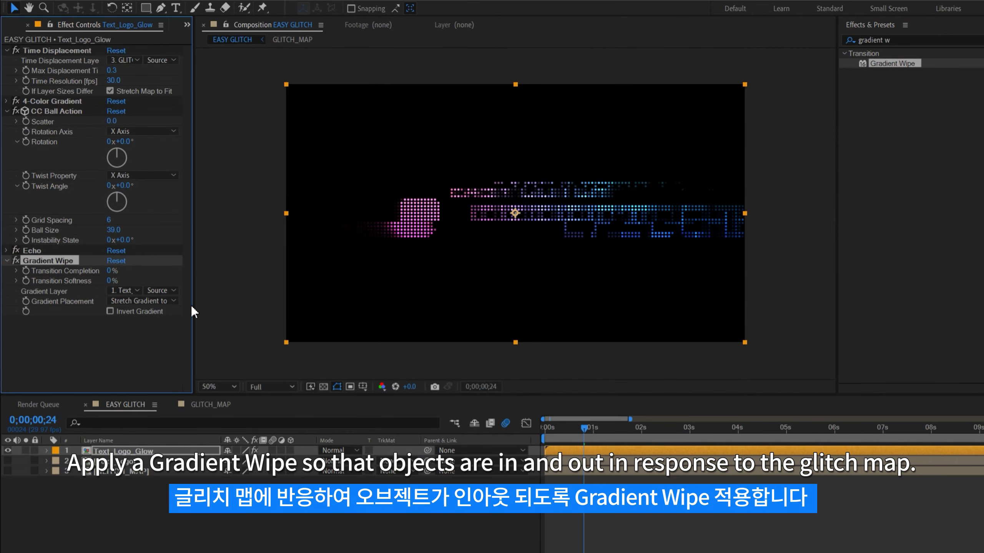
left_click(7, 112)
left_click(124, 161)
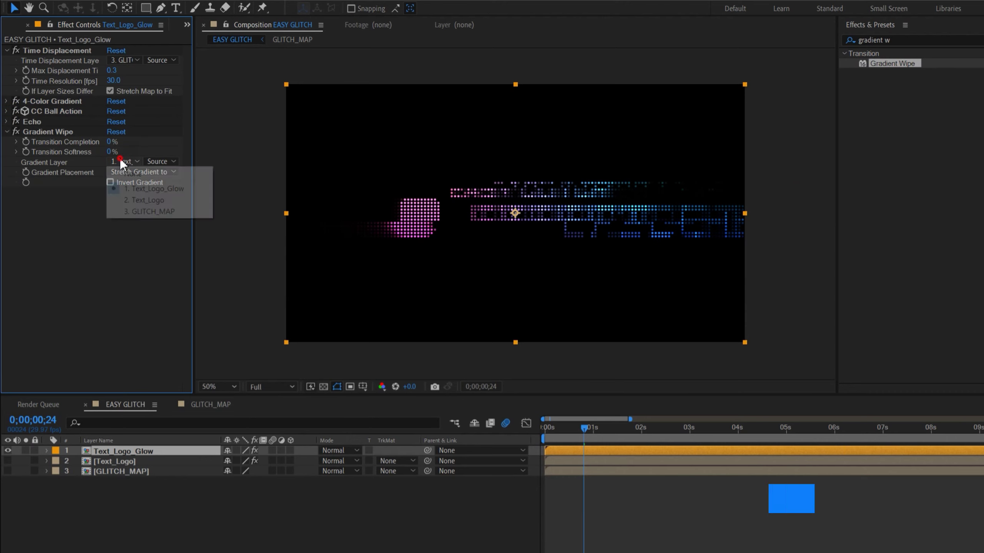
left_click(155, 211)
Step: Set the Gradient Wipe transition softness to 50% and test the wipe
left_click(110, 152)
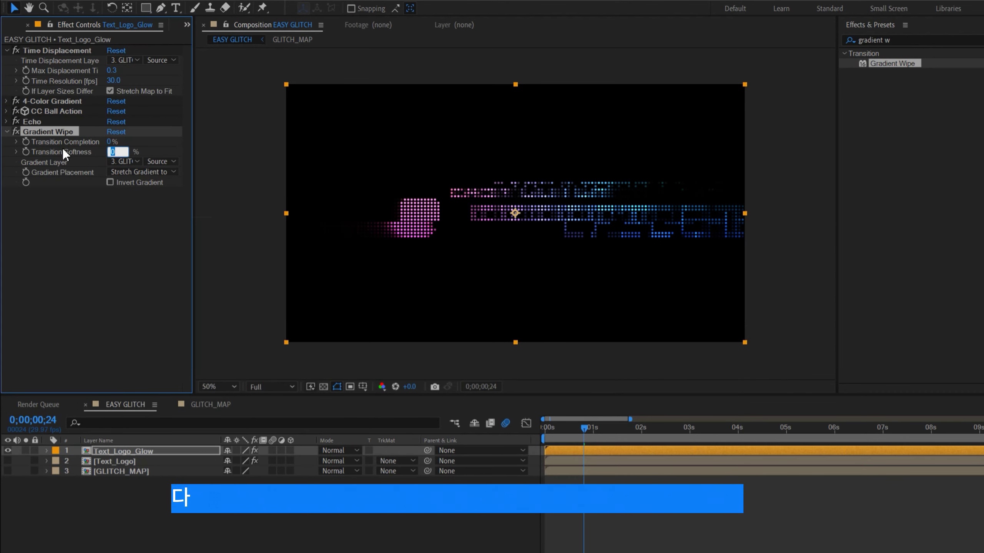
type("50")
key("Return")
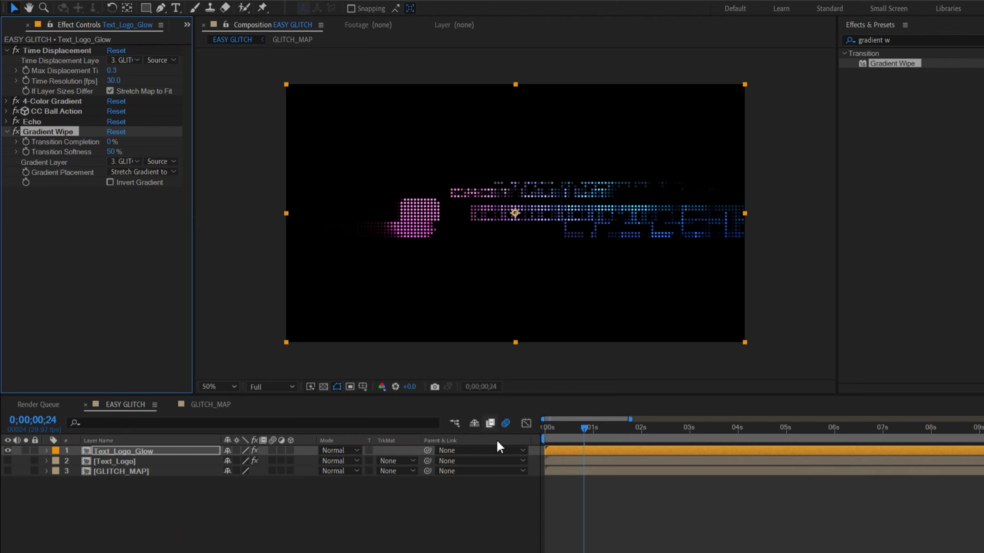
left_click_drag(542, 432, 582, 442)
mouse_move(110, 143)
left_mouse_down()
mouse_move(167, 159)
mouse_move(132, 168)
left_mouse_up()
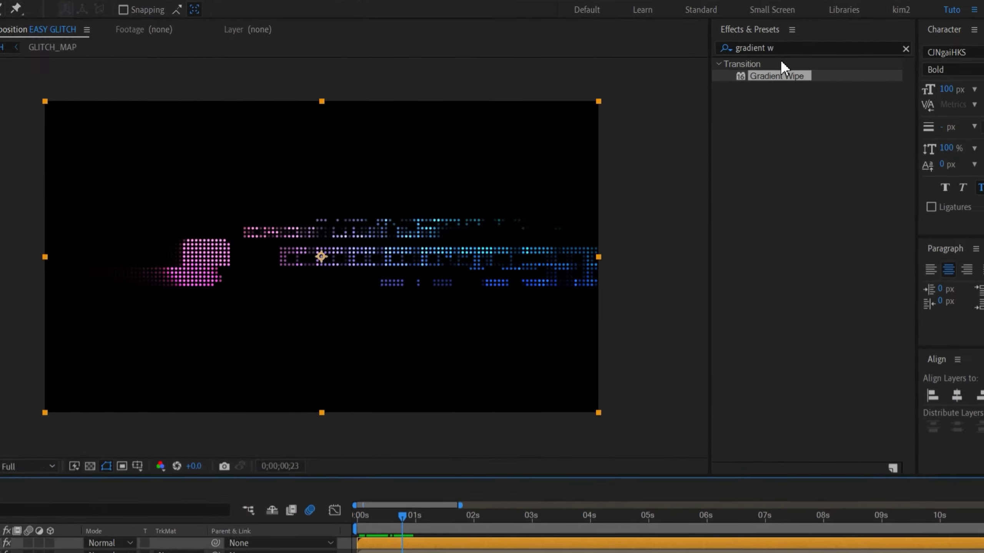
Step: Apply Deep Glow to Text_Logo_Glow
left_click(875, 40)
type("deep")
left_click_drag(599, 187, 329, 175)
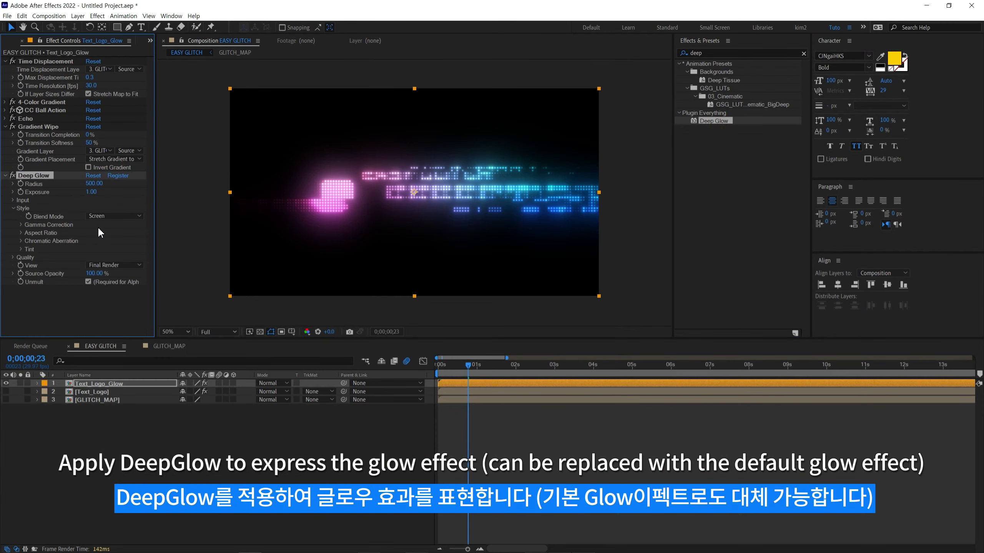
Step: Set Deep Glow exposure to 0.55 and enable chromatic aberration at 0.10%, then preview
mouse_move(74, 192)
left_mouse_down()
mouse_move(59, 195)
mouse_move(81, 196)
left_mouse_up()
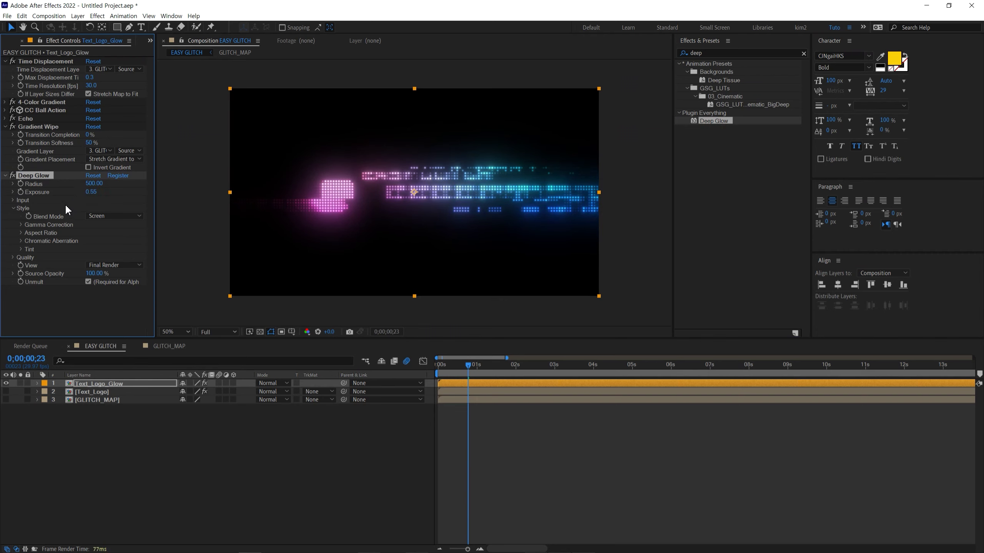
left_click(22, 241)
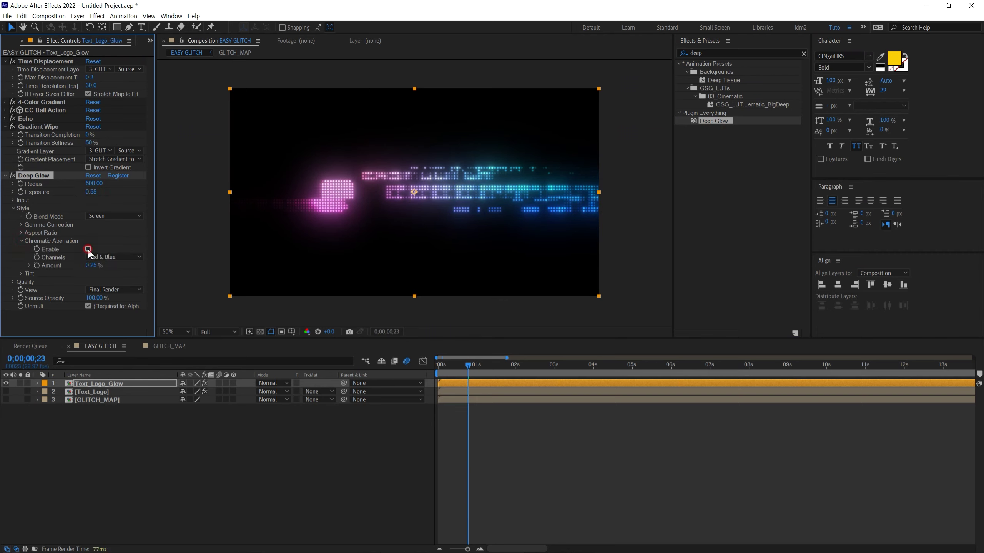
left_click(92, 265)
mouse_move(444, 371)
left_mouse_down()
mouse_move(466, 378)
mouse_move(427, 365)
left_mouse_up()
key("space")
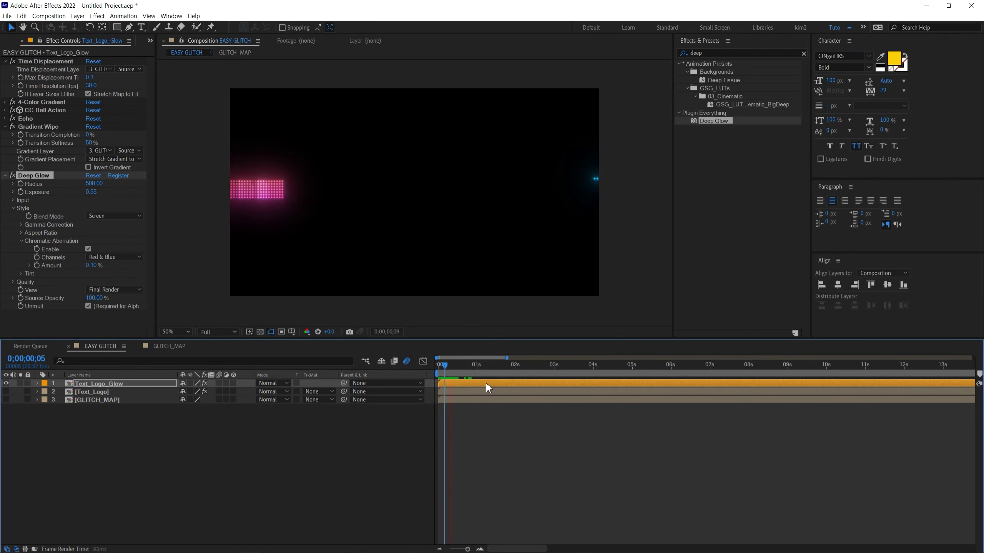
left_click_drag(447, 366, 473, 383)
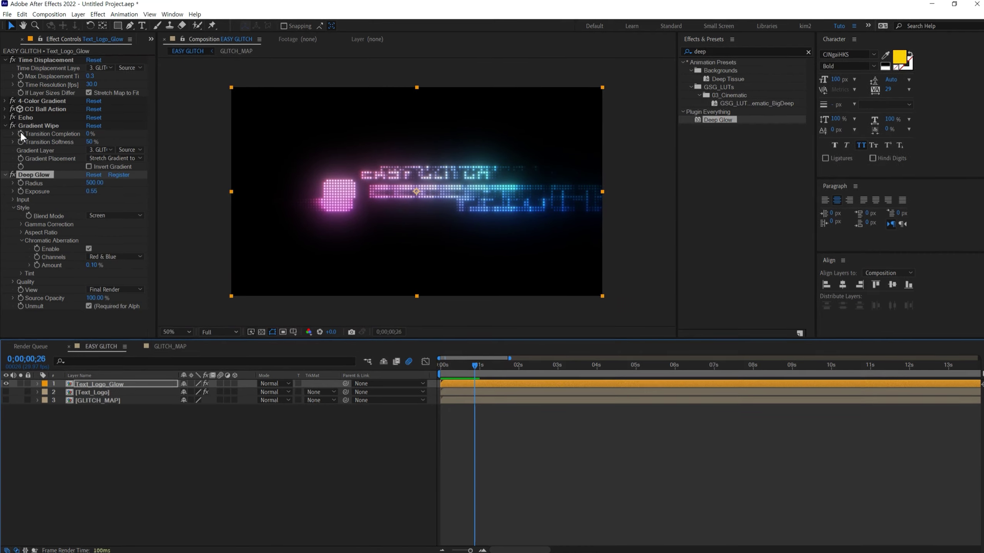
Step: Keyframe Gradient Wipe completion so the glow wipes out by 1;09, and preview it
left_click(39, 127)
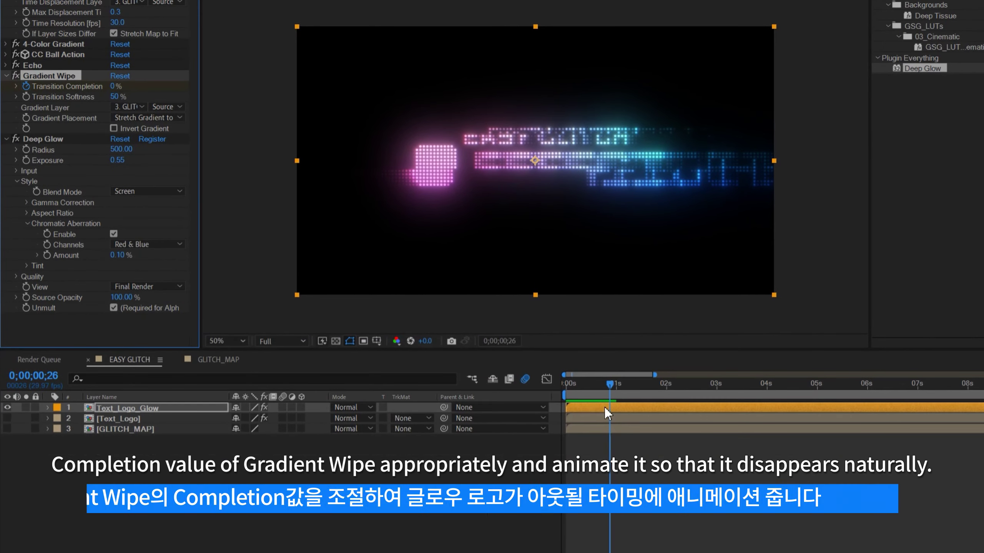
key("u")
left_click(625, 385)
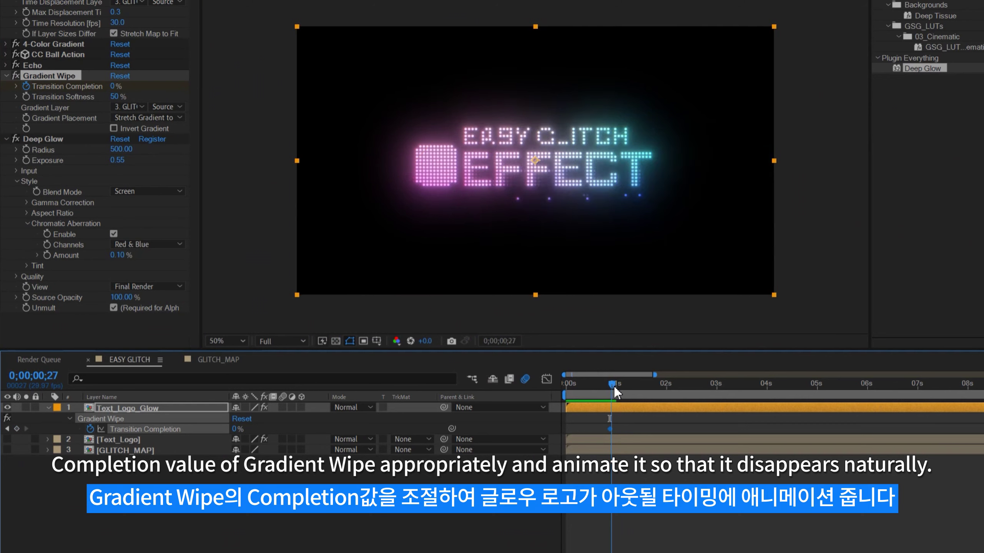
left_click_drag(620, 385, 630, 386)
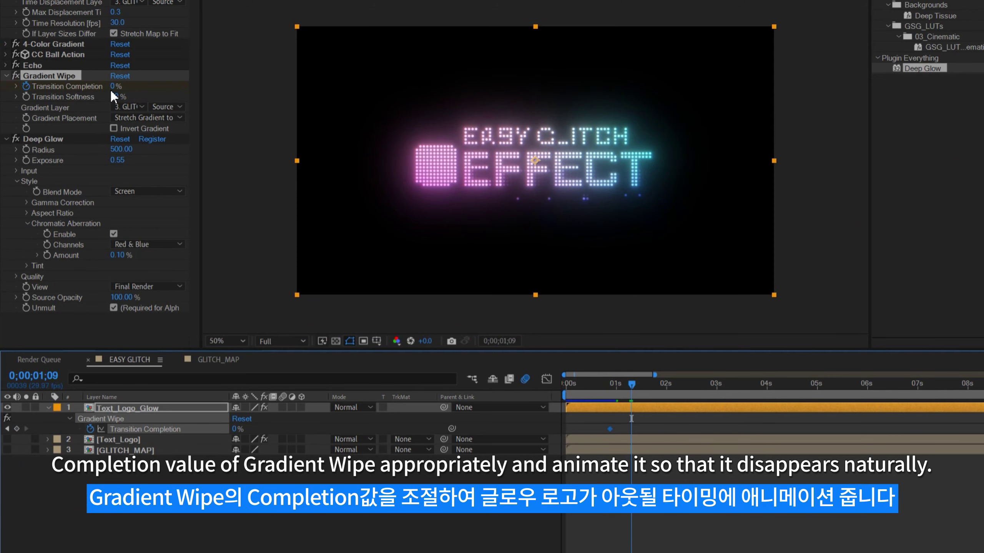
mouse_move(112, 86)
left_mouse_down()
mouse_move(184, 90)
mouse_move(443, 277)
left_mouse_up()
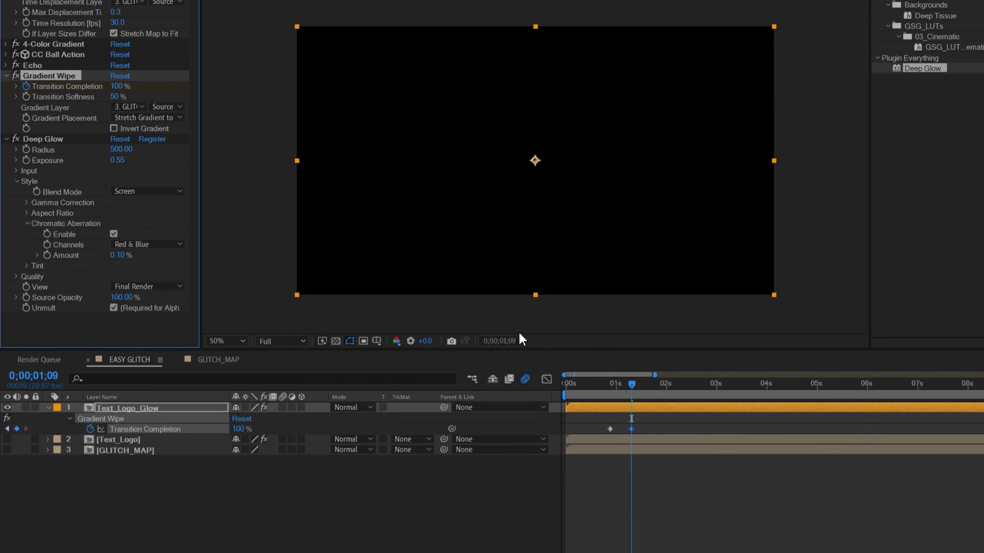
left_click(606, 388)
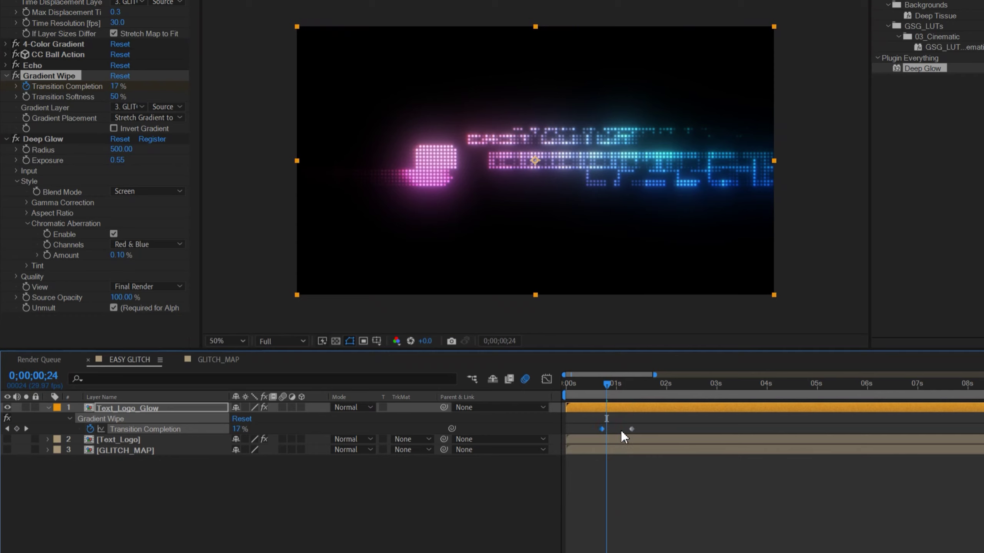
left_click_drag(596, 389, 555, 393)
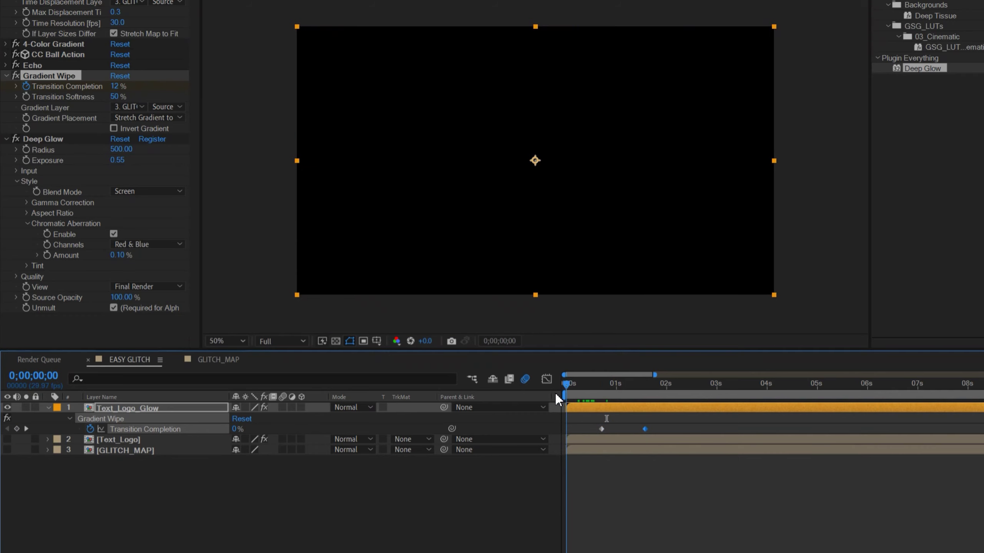
key("space")
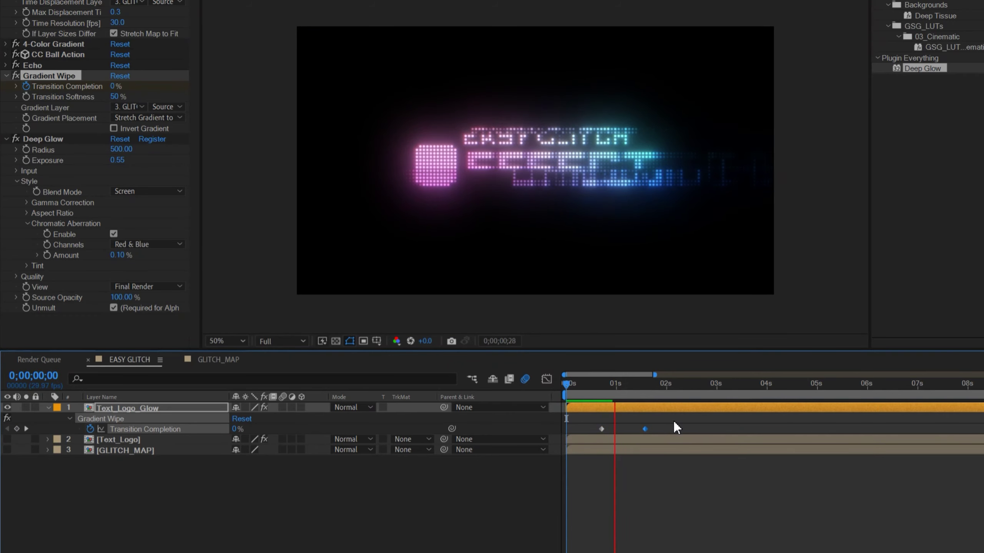
left_click(589, 388)
mouse_move(599, 392)
left_mouse_down()
mouse_move(627, 399)
mouse_move(660, 429)
mouse_move(647, 402)
left_mouse_up()
key("space")
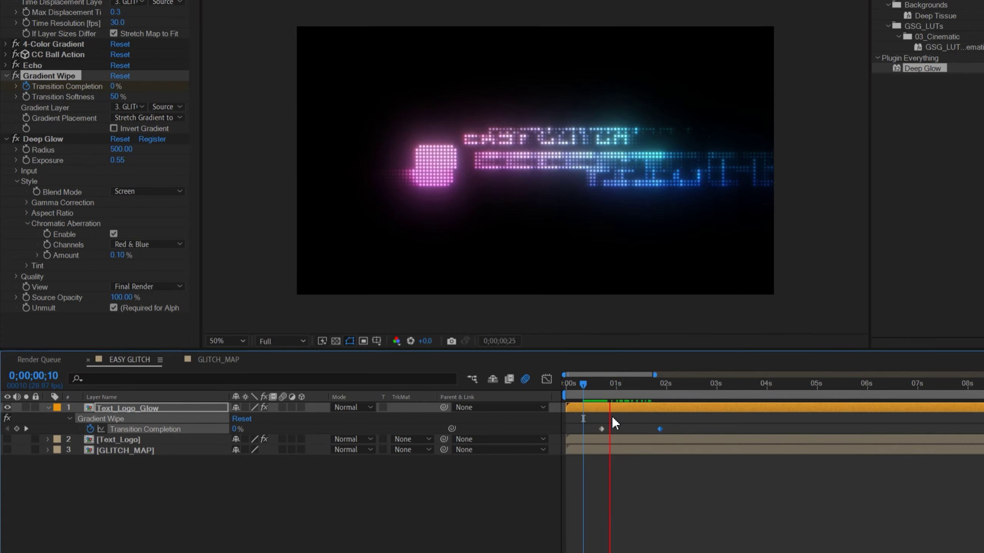
key("space")
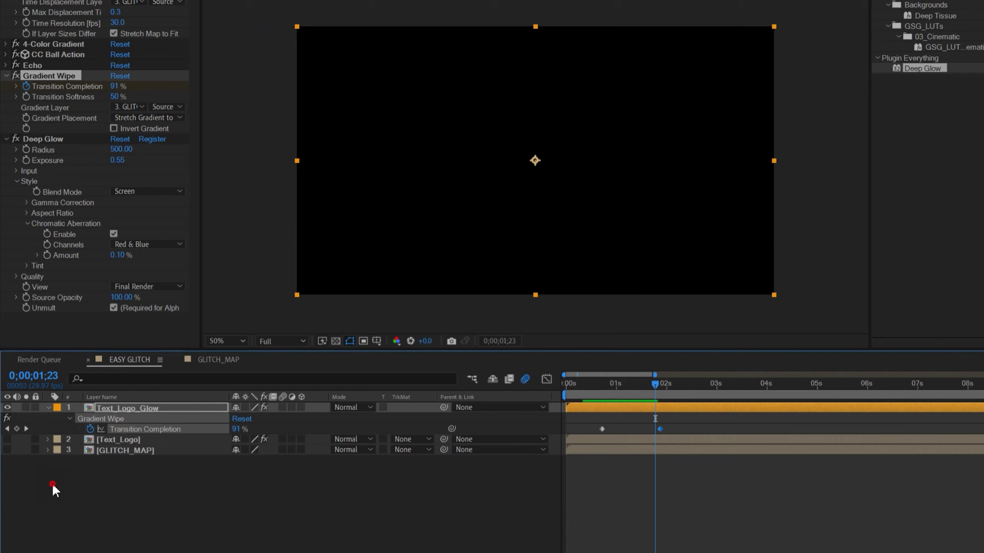
Step: Show Text_Logo, set Text_Logo_Glow to Add mode, and start Text_Logo slightly later
left_click(54, 490)
left_click(132, 409)
left_click_drag(598, 387, 631, 384)
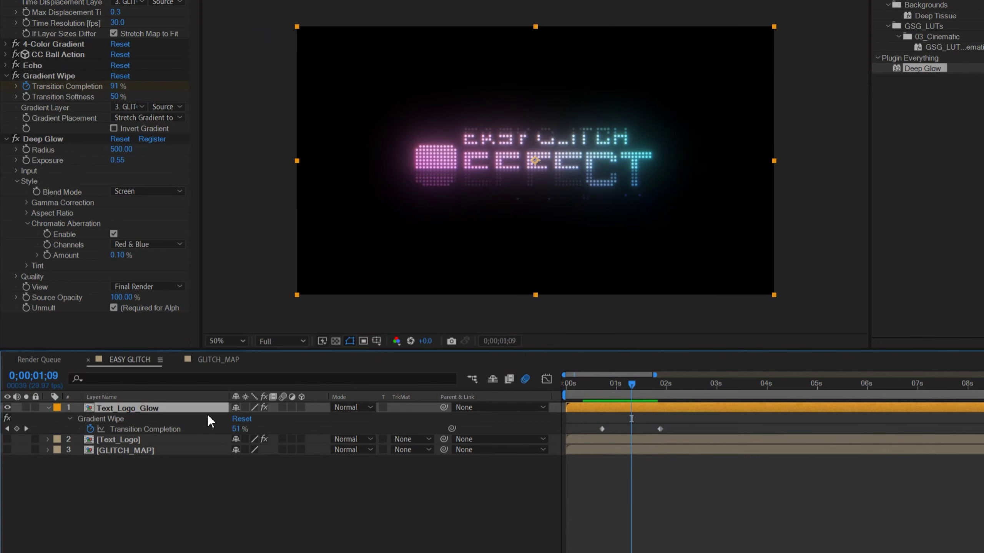
left_click(7, 440)
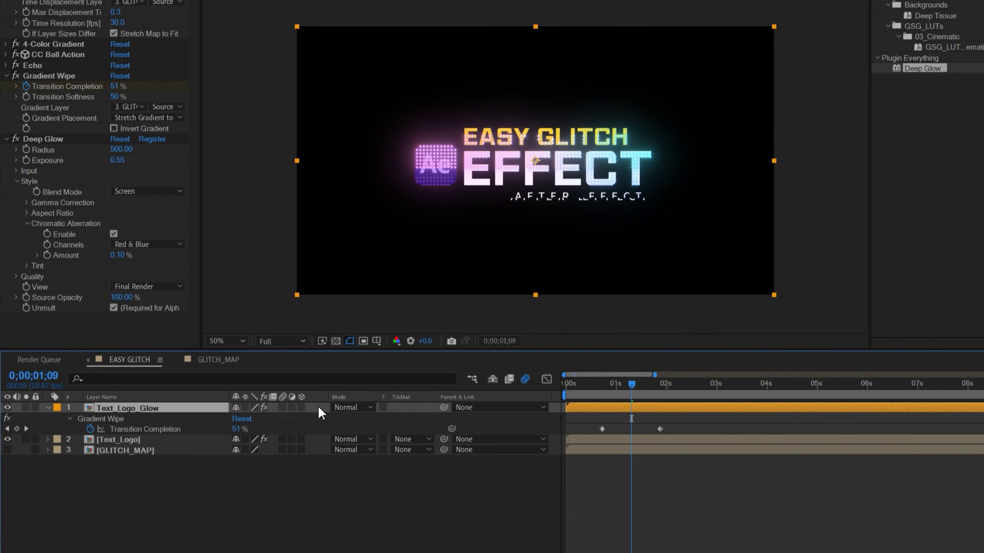
left_click(370, 407)
left_click(358, 45)
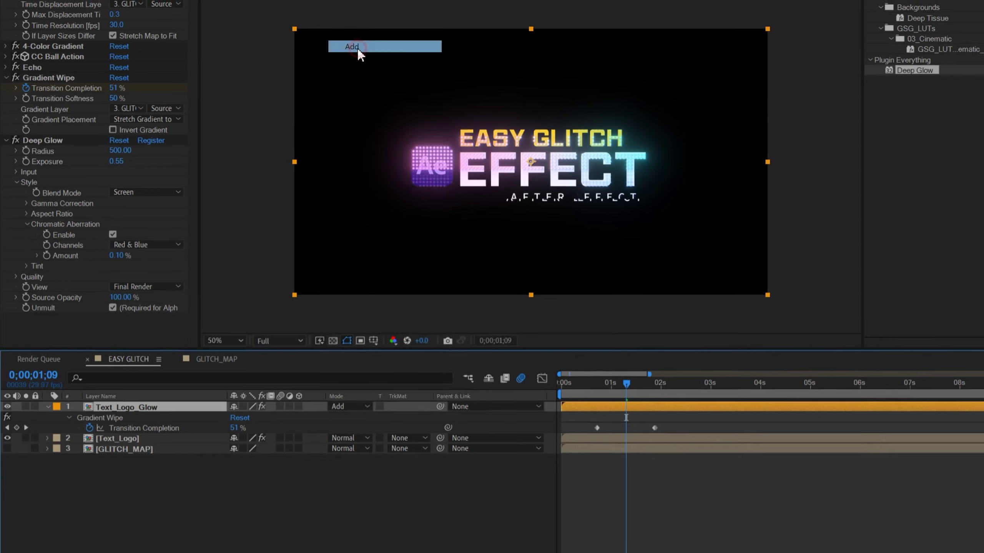
left_click_drag(442, 375, 469, 375)
left_click_drag(455, 408, 460, 409)
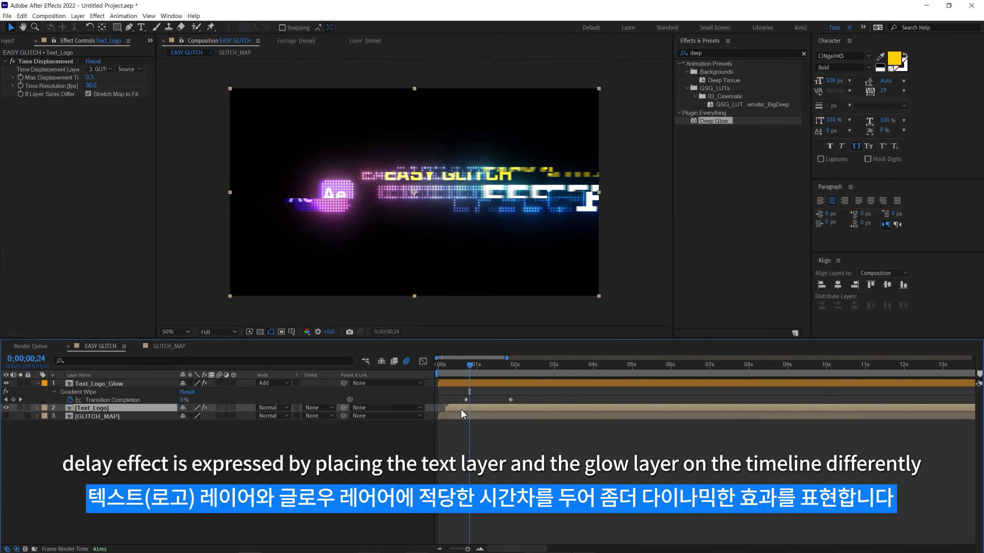
Step: Nudge Text_Logo slightly earlier, preview the glitch reveal, and show the Project panel
mouse_move(442, 364)
left_mouse_down()
mouse_move(472, 391)
mouse_move(434, 394)
left_mouse_up()
key("space")
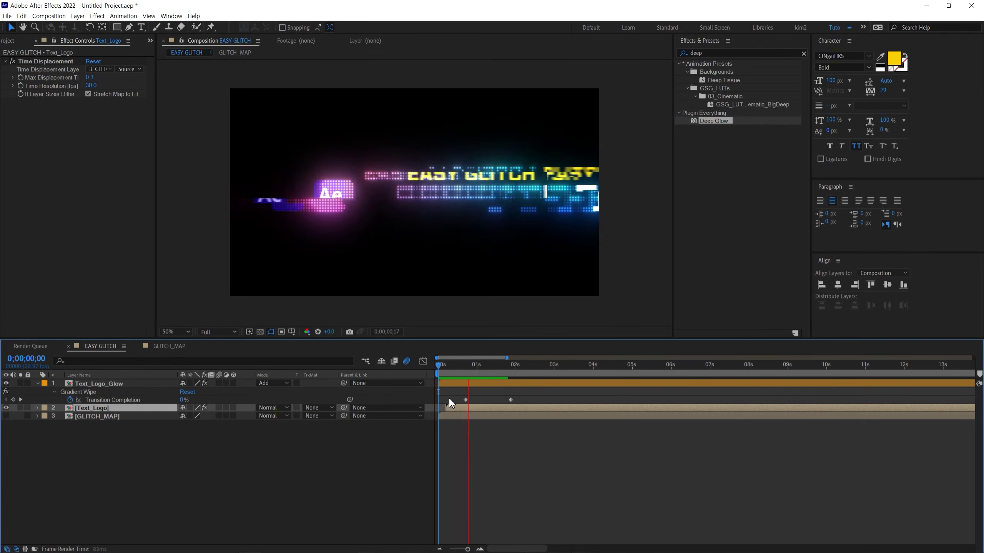
left_click_drag(451, 371, 476, 380)
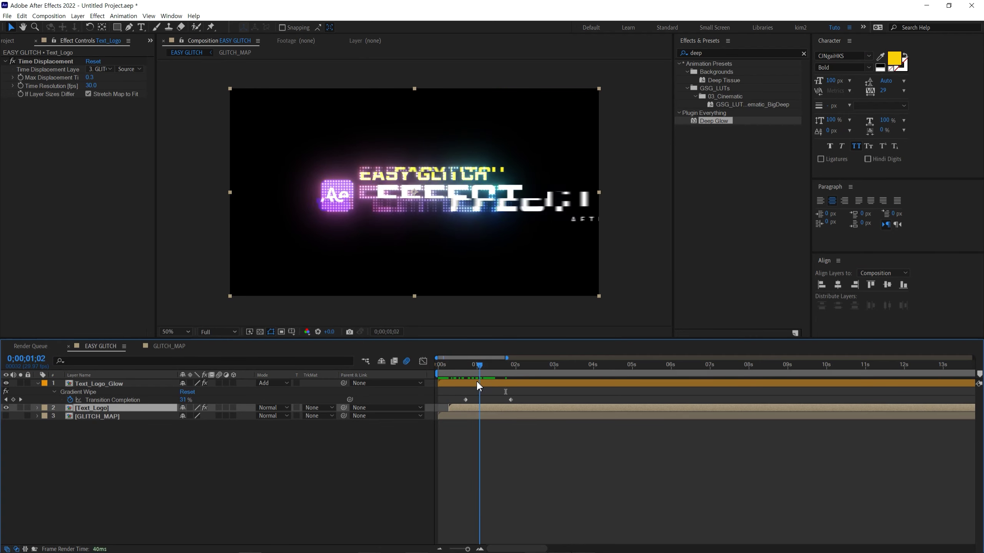
key("space")
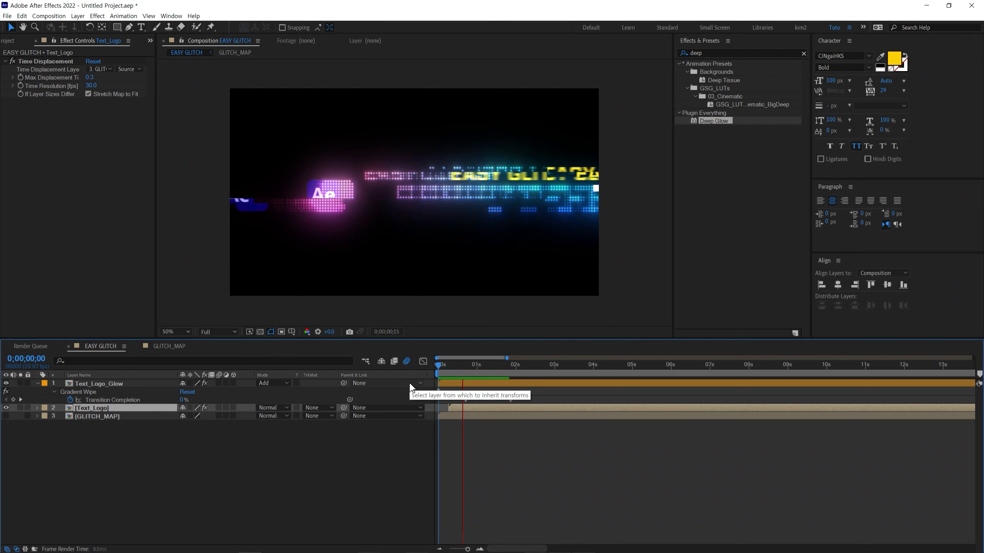
left_click(7, 40)
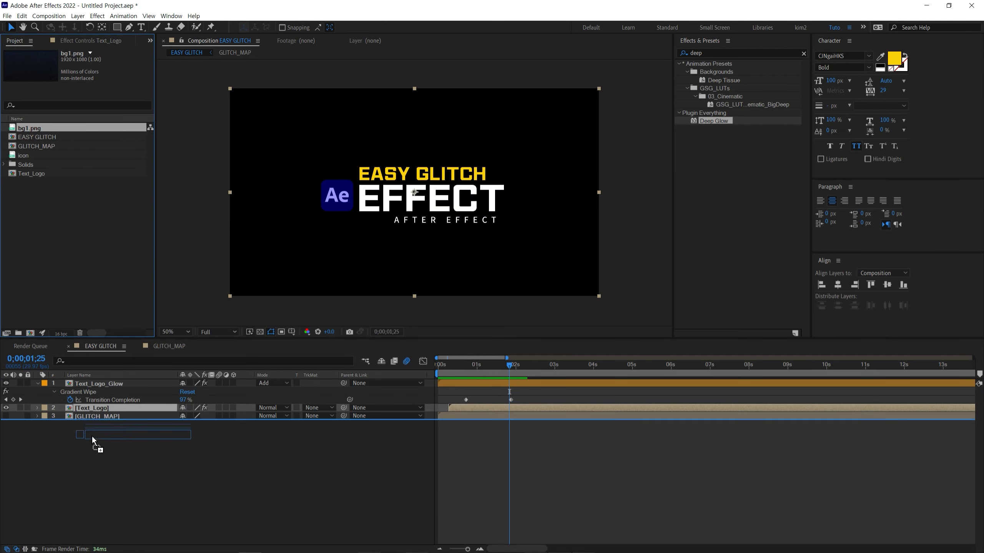
Step: Add bg1.png as a locked bottom background layer and preview the logo over it
left_click_drag(30, 132, 93, 442)
left_click(27, 424)
left_click_drag(440, 373, 435, 372)
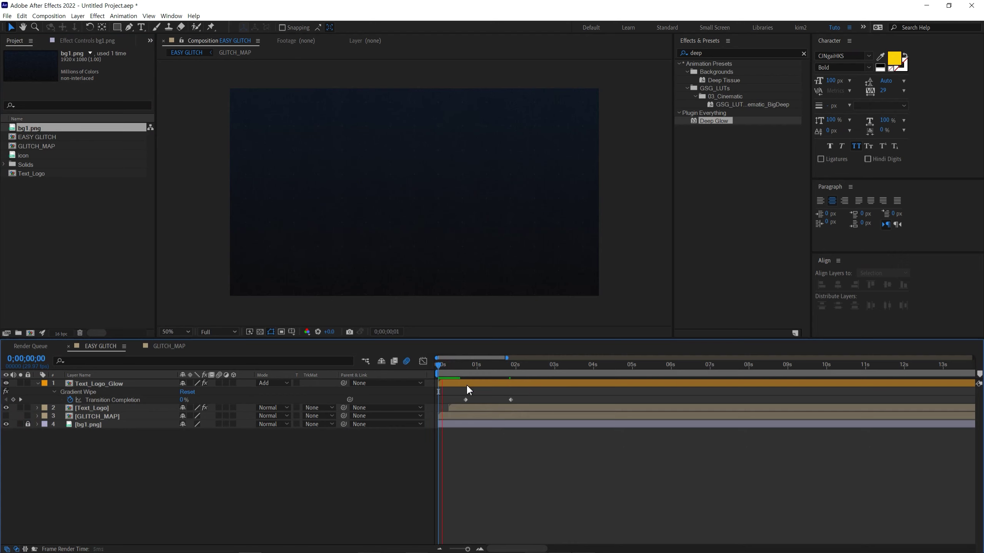
key("space")
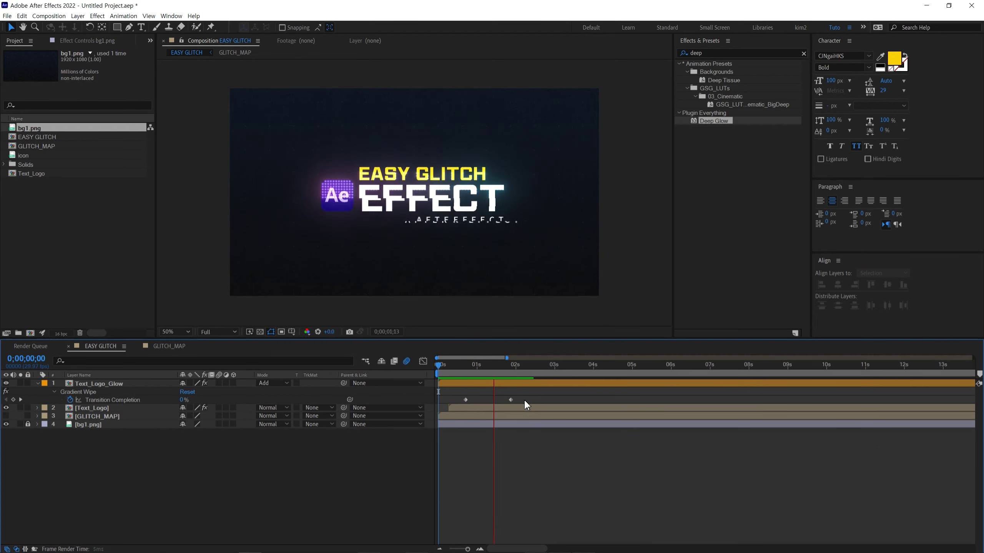
left_click_drag(517, 365, 541, 371)
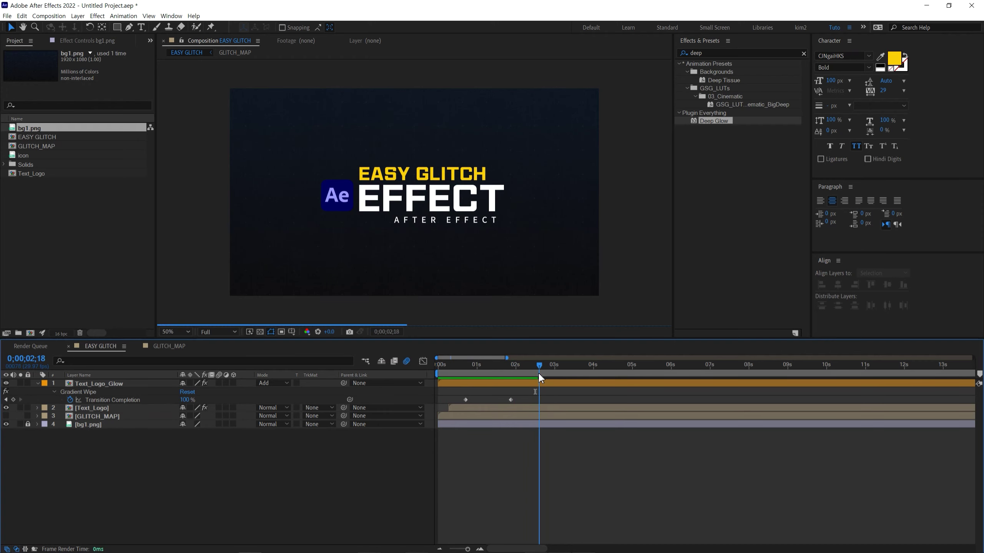
left_click(150, 459)
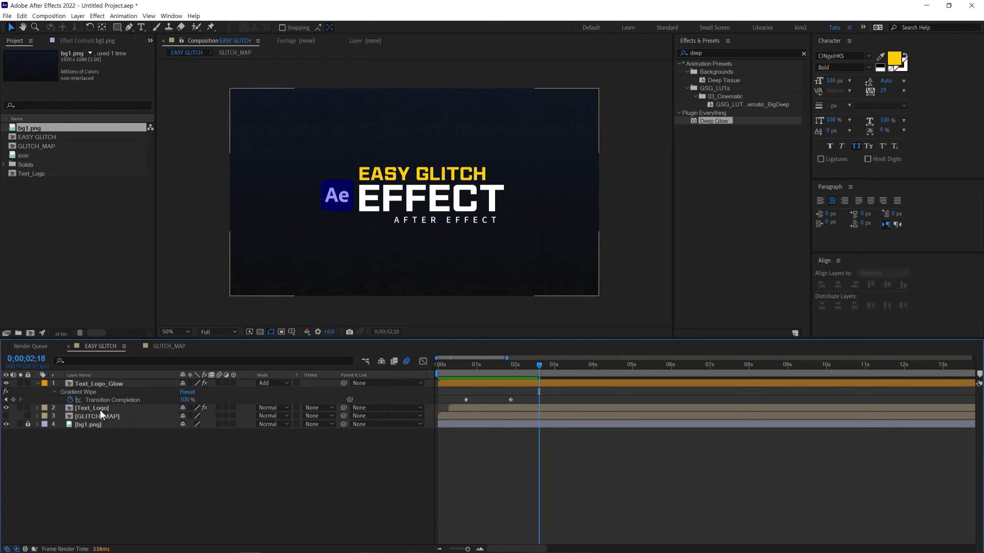
left_click(80, 410)
Step: Inside the Text_Logo precomp, show Position for the logo layers and preview the intro
double_click(97, 413)
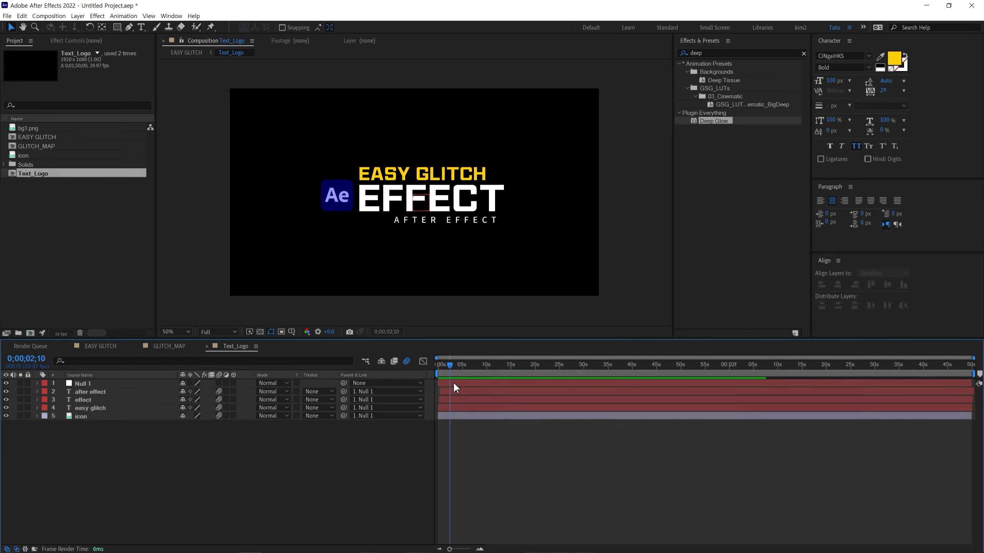
left_click(453, 382)
left_click(89, 391)
left_click(86, 415, "shift")
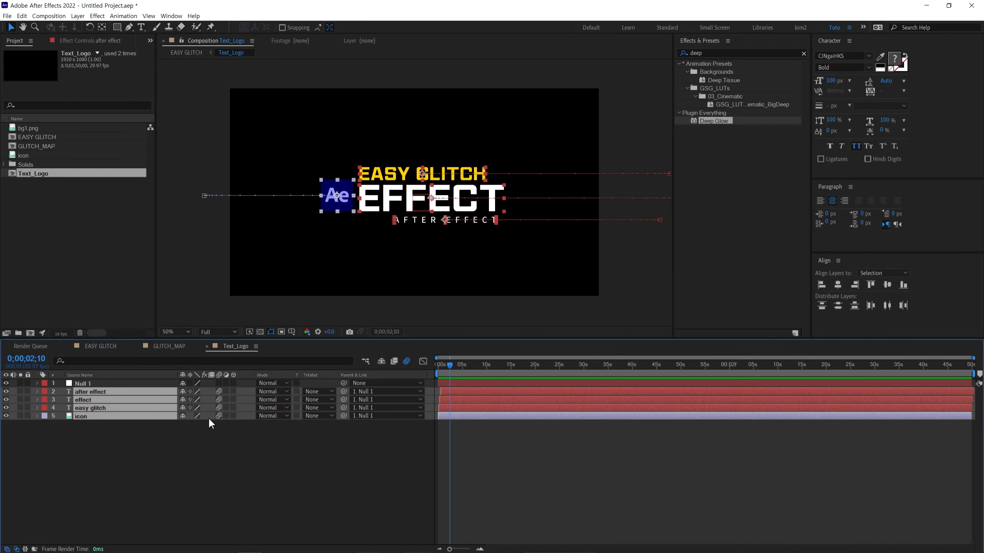
key("p")
key("equal")
key("equal")
key("equal")
key("Home")
key("minus")
key("space")
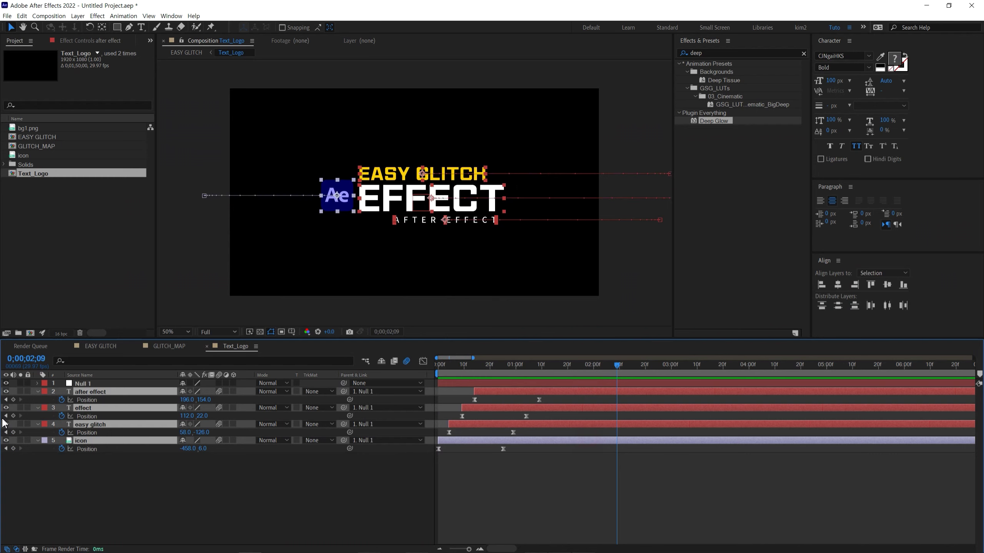
Step: Keyframe Position and move the text pieces off-screen left and the Ae icon right
key("alt+shift+p")
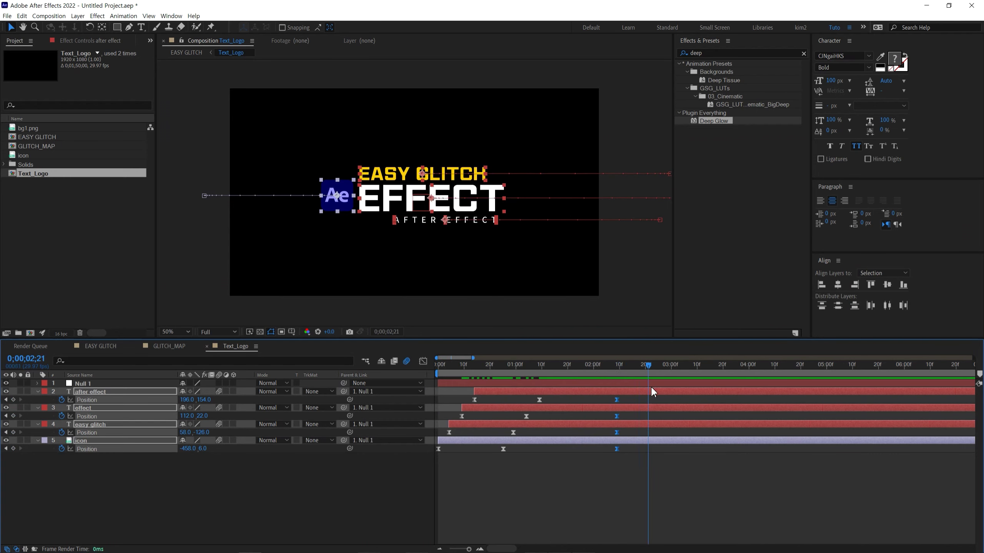
left_click(649, 392)
key("alt+shift+p")
left_click_drag(387, 222, 208, 221)
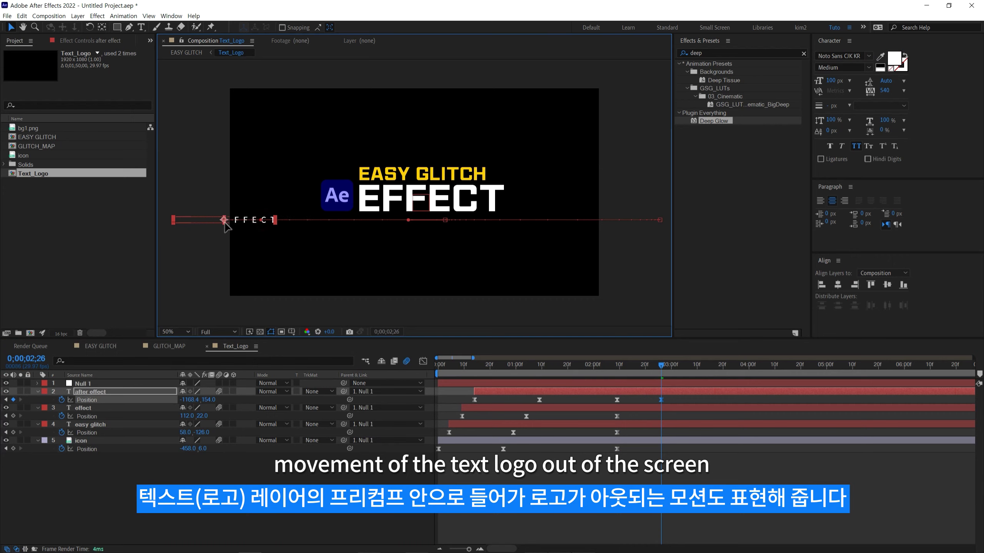
left_click(332, 200)
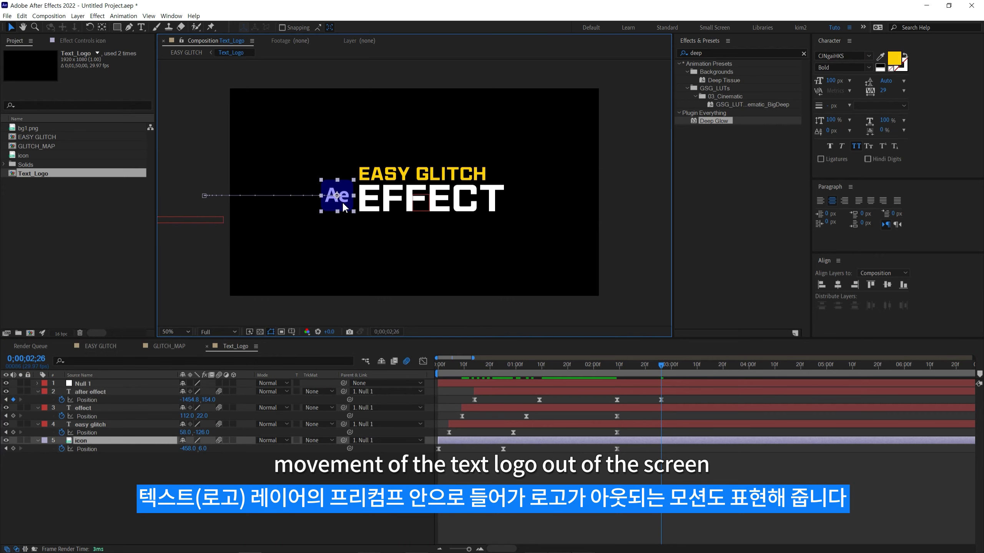
left_click_drag(342, 202, 625, 196)
left_click_drag(414, 201, 85, 202)
left_click_drag(363, 187, 249, 189)
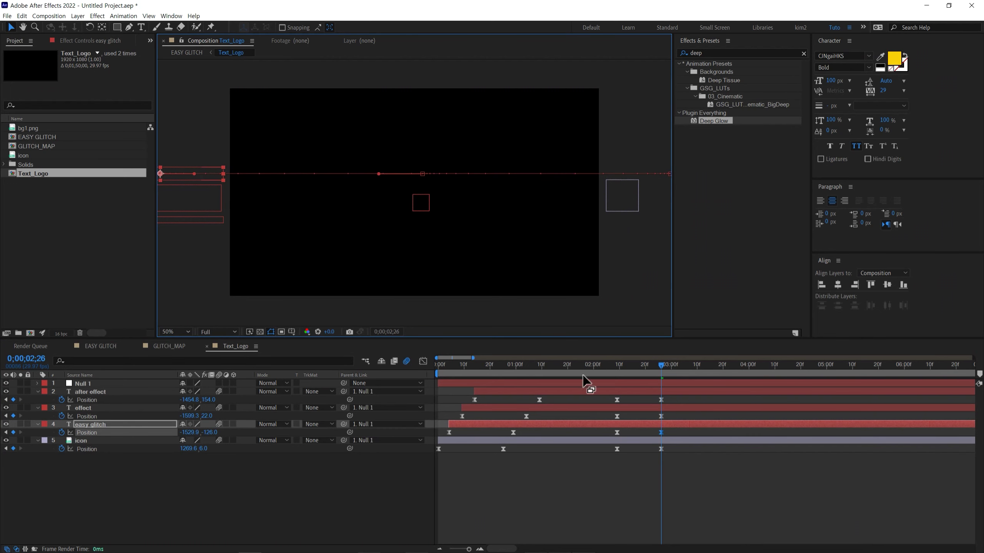
Step: Retime the exit Position keyframes so the pieces leave slightly later and staggered
left_click_drag(598, 397, 651, 454)
scroll(548, 448, "up", 2)
scroll(514, 381, "down", 2)
left_click_drag(545, 433, 593, 432)
left_click_drag(540, 454, 600, 448)
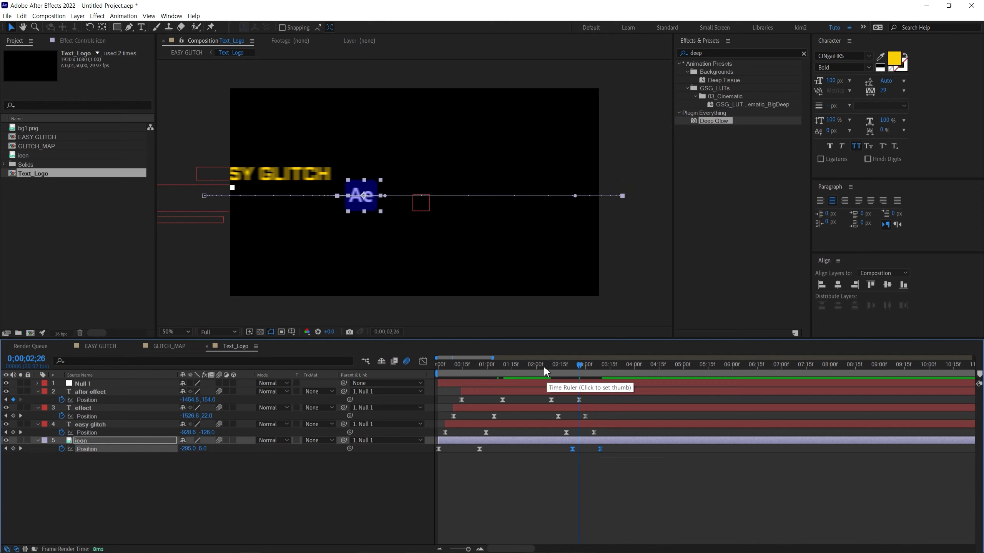
left_click_drag(544, 372, 589, 417)
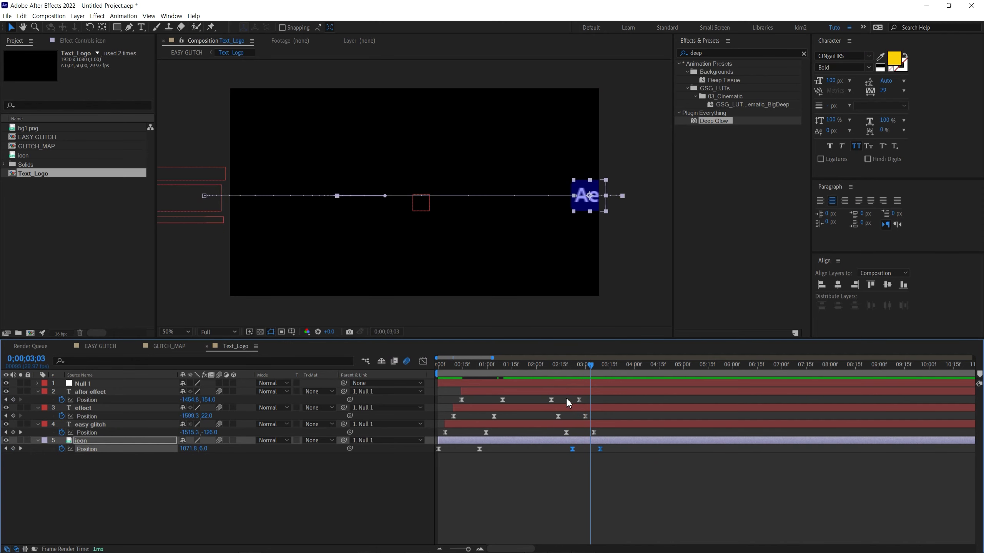
left_click(579, 399)
left_click(586, 416, "shift")
left_click(593, 433, "shift")
left_click(600, 449, "shift")
left_click_drag(601, 448, 607, 450)
mouse_move(546, 398)
left_mouse_down()
mouse_move(576, 452)
mouse_move(567, 452)
left_mouse_up()
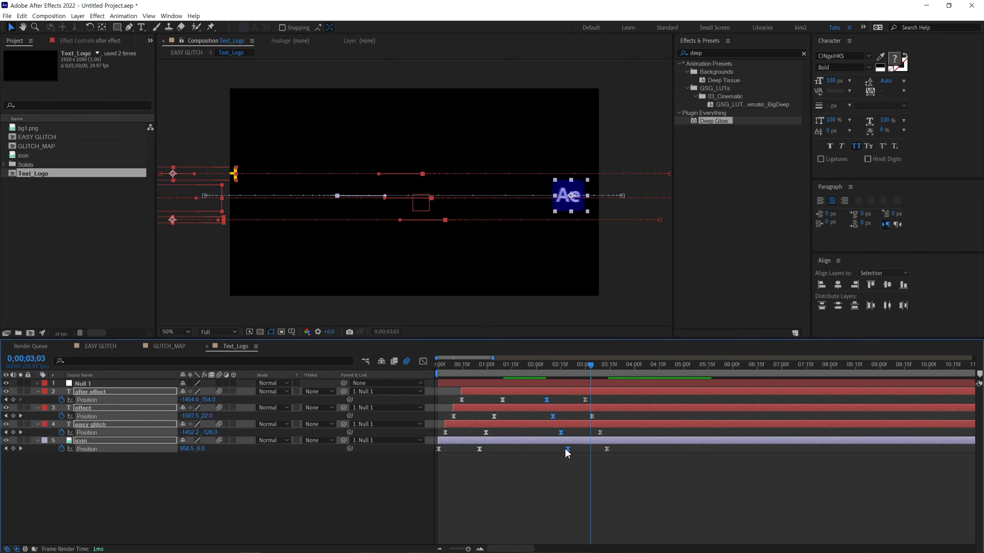
Step: Preview the exit animation, then go back to EASY GLITCH and preview it
left_click(532, 366)
key("space")
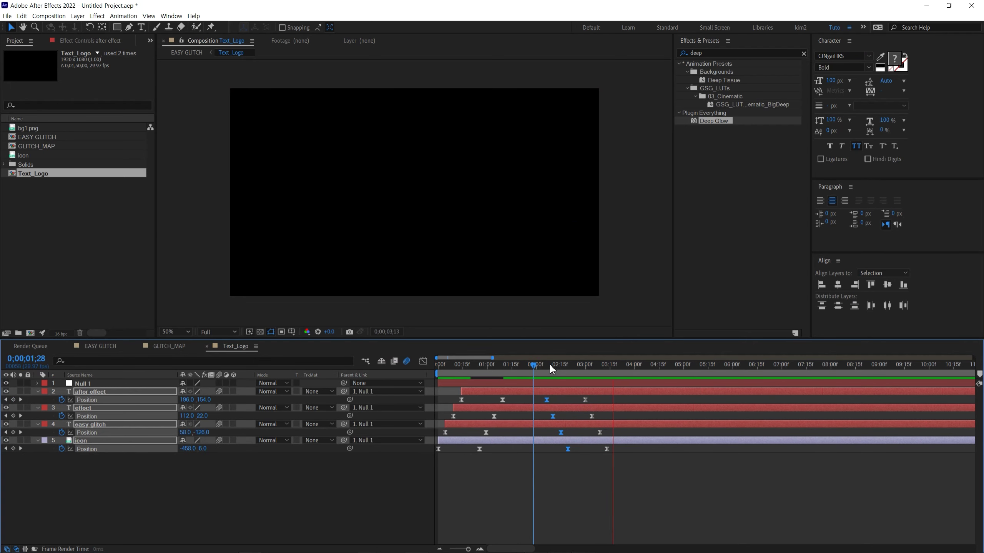
left_click(539, 366)
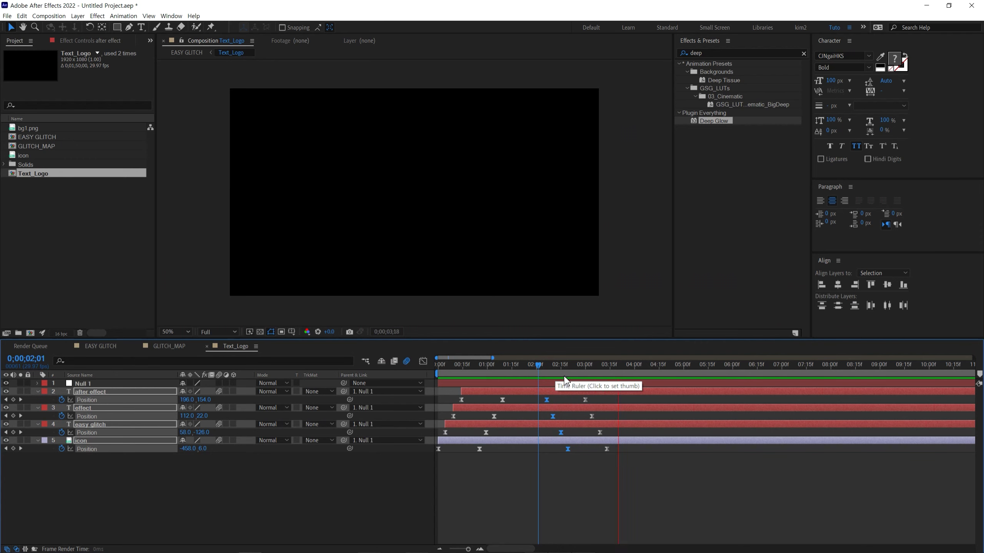
key("space")
left_click(187, 56)
key("space")
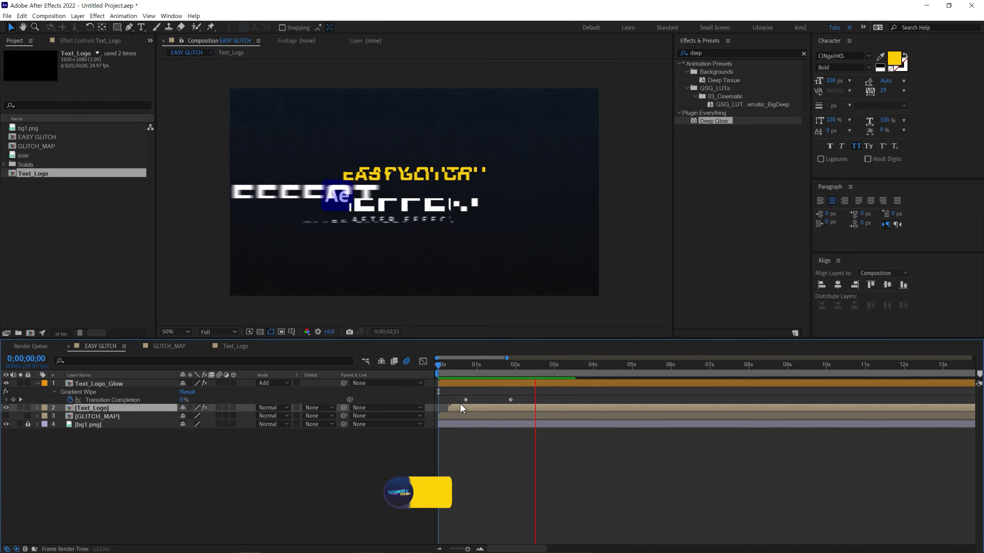
Step: Add extra Transition Completion keyframes on Text_Logo_Glow around 2;12–2;25 and preview the wipe
left_click_drag(476, 362, 531, 381)
left_click(525, 383)
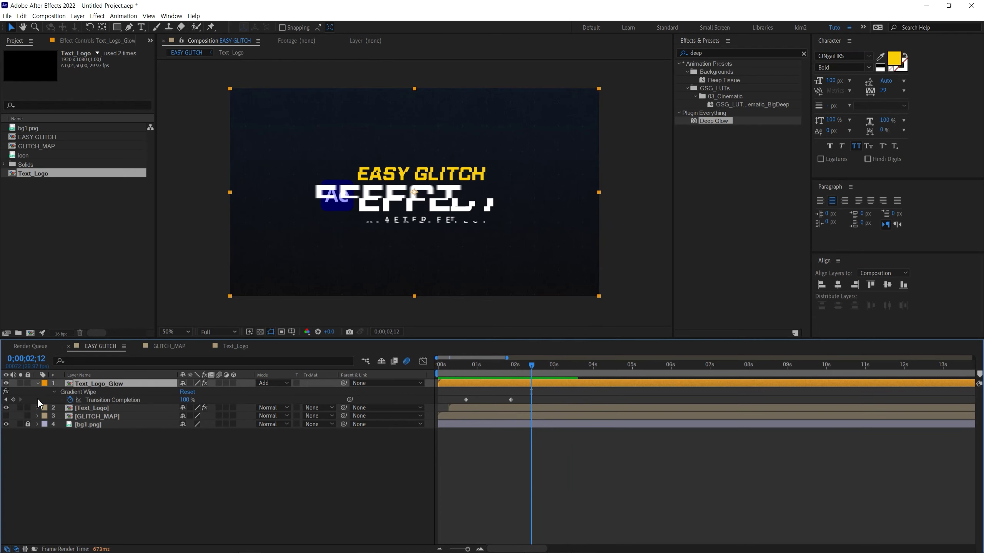
left_click(13, 400)
left_click_drag(533, 372, 549, 366)
left_click(466, 400)
left_click_drag(186, 400, 124, 399)
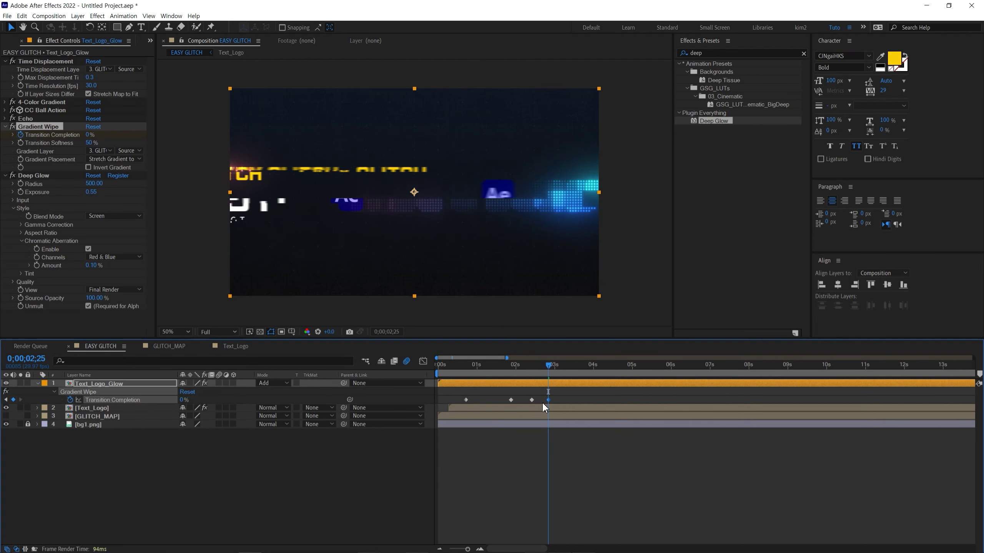
mouse_move(516, 371)
left_mouse_down()
mouse_move(539, 369)
mouse_move(526, 401)
mouse_move(553, 381)
mouse_move(508, 379)
left_mouse_up()
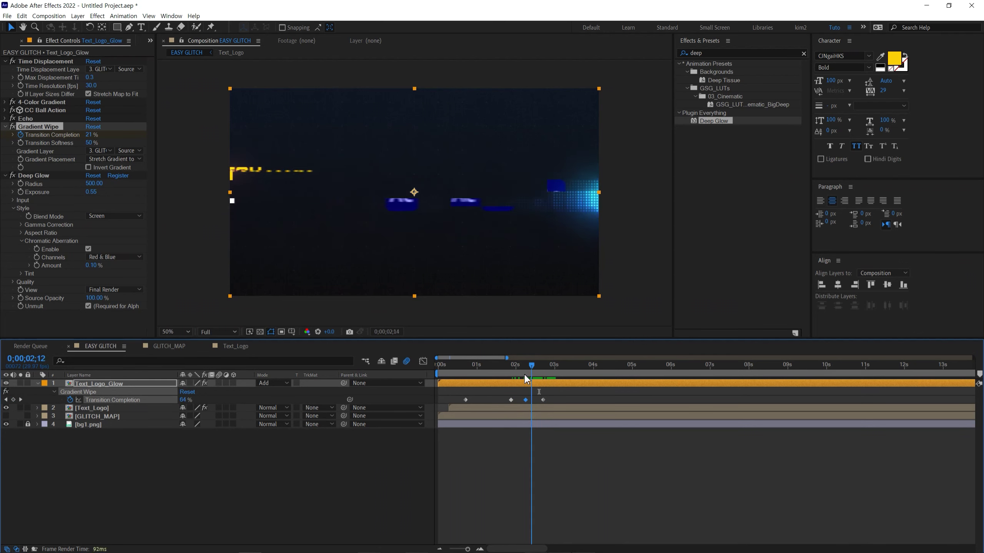
key("space")
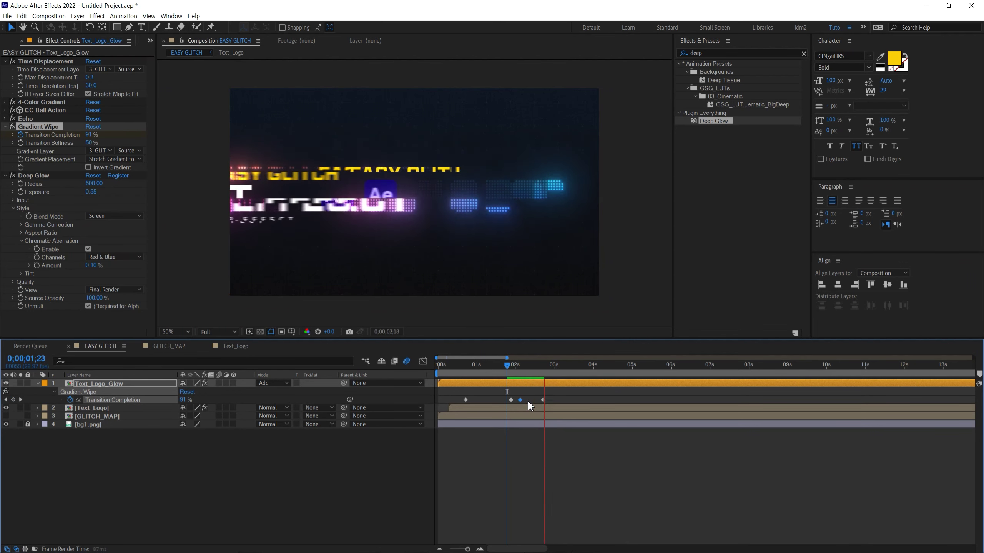
key("comma")
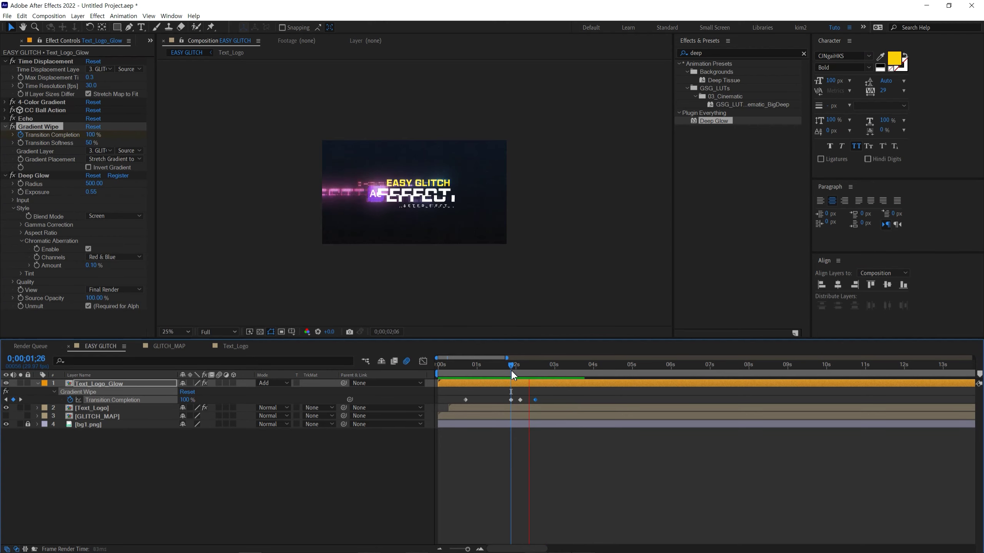
key("space")
Step: Trim Text_Logo and Text_Logo_Glow out points at 3;14, then select GLITCH_MAP in the Project panel
left_click_drag(531, 365, 572, 382)
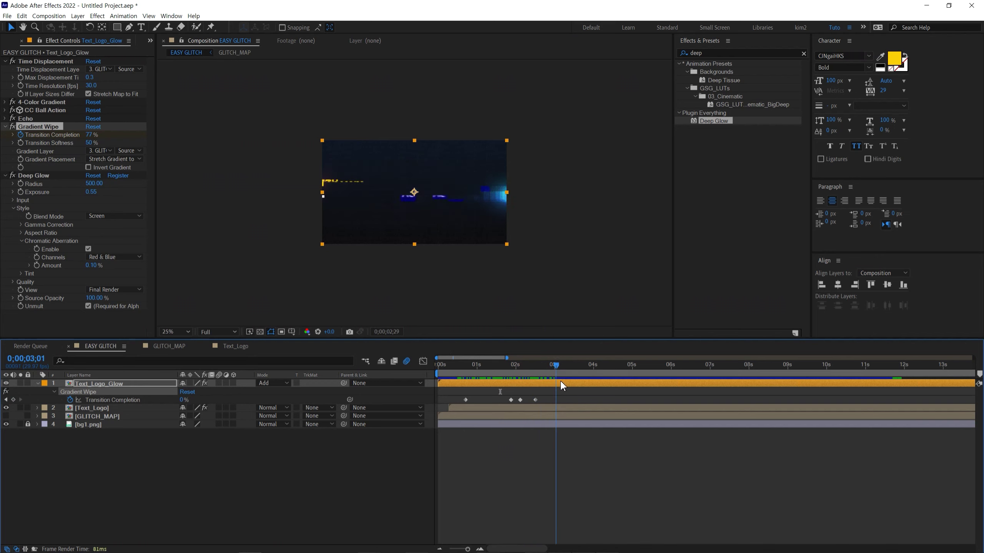
left_click(556, 410)
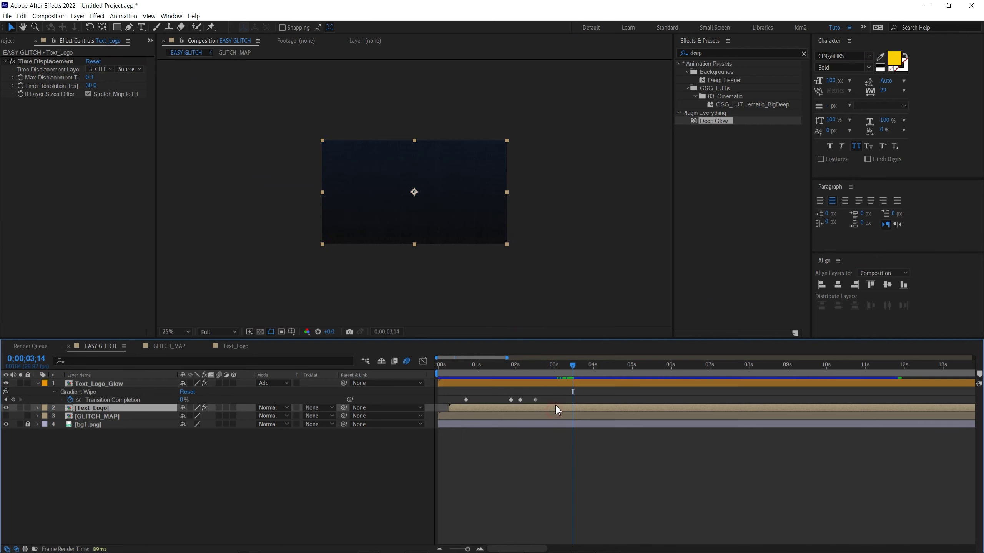
left_click(556, 384, "ctrl")
key("alt+bracketright")
key("Page_Up")
key("Page_Up")
key("Page_Up")
left_click_drag(538, 369, 585, 376)
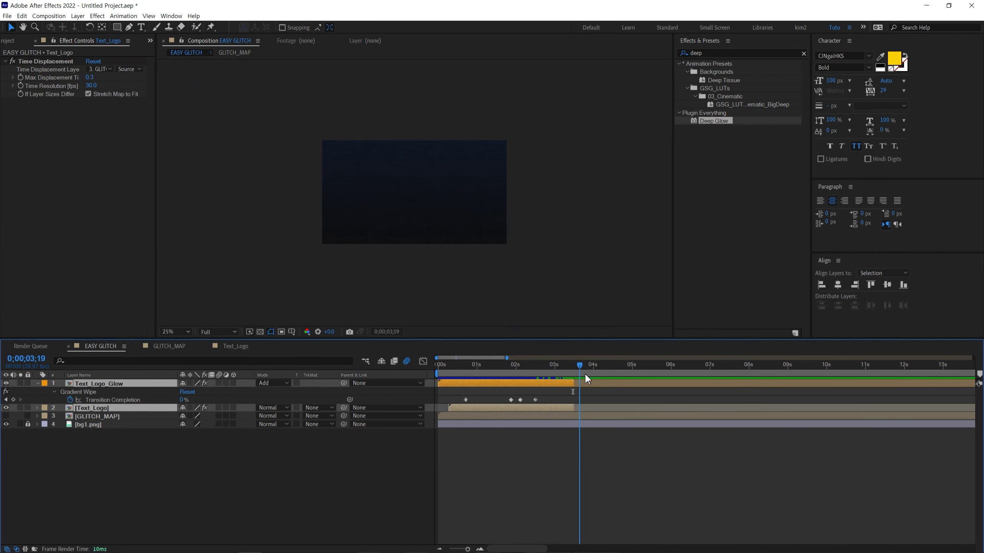
left_click(9, 42)
left_click(41, 146)
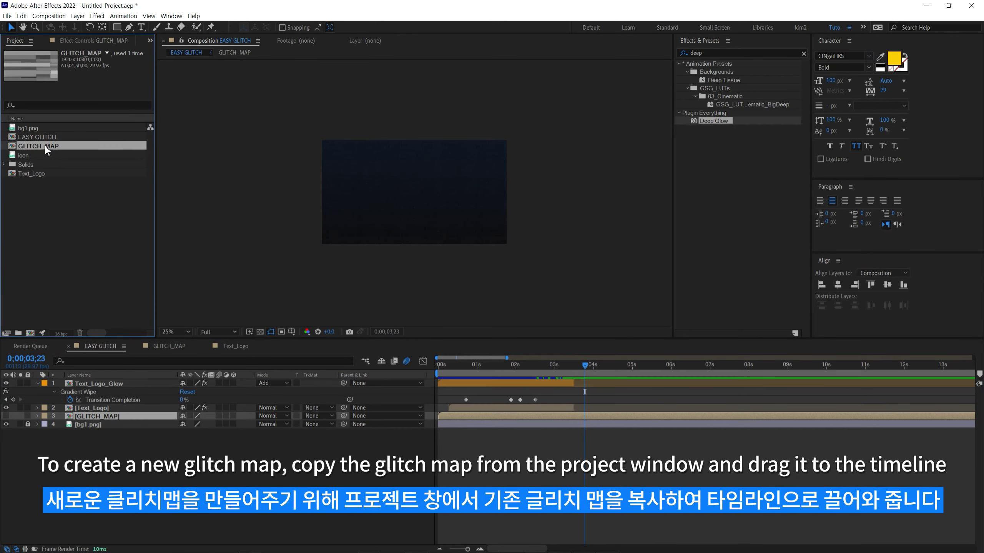
Step: Duplicate GLITCH_MAP, add the copy to EASY GLITCH renamed GLITCH_Vertical_MAP, and open GLITCH_MAP 2
key("ctrl+d")
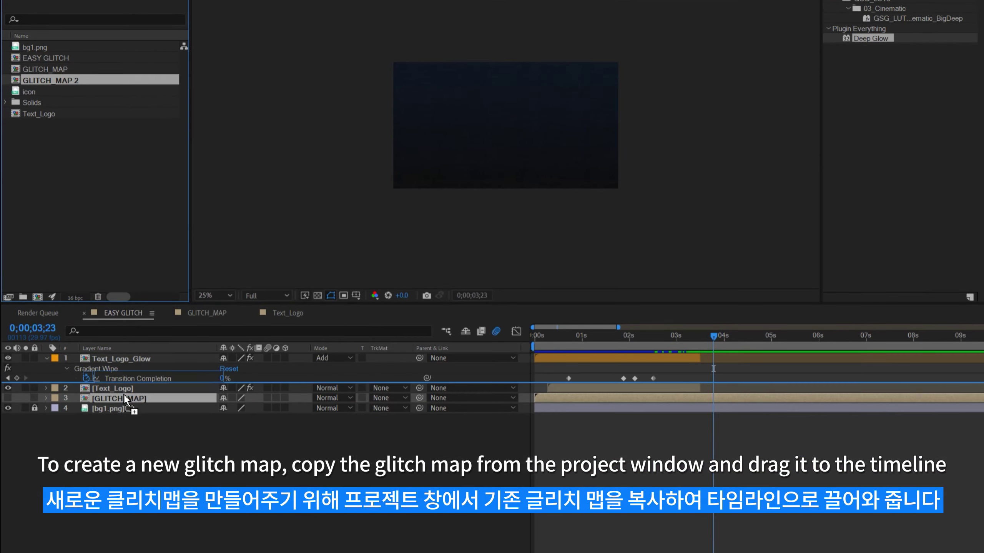
left_click_drag(100, 248, 119, 414)
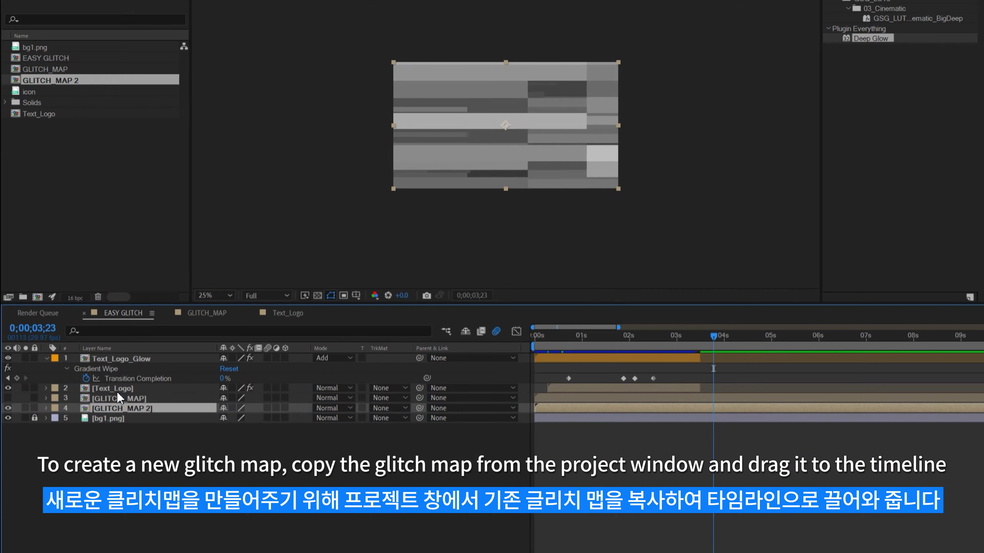
key("Return")
left_click(126, 408)
type("Vertical_")
key("Right")
key("Right")
key("Right")
key("Return")
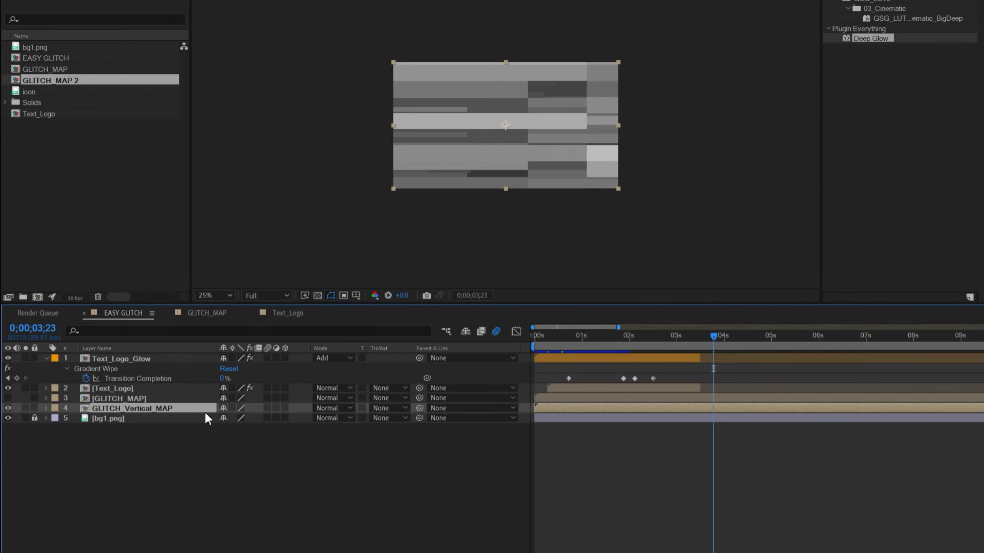
left_click(190, 465)
double_click(154, 407)
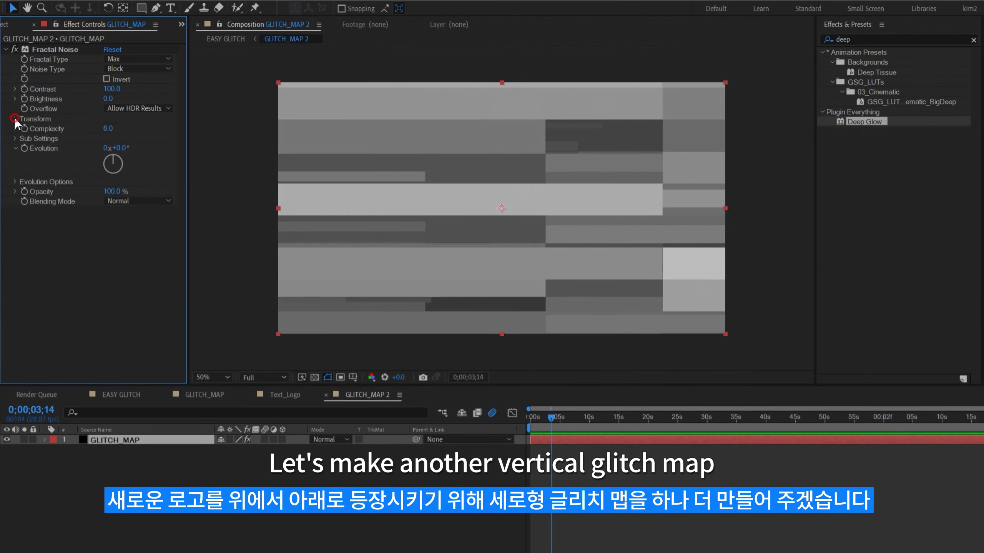
Step: Set GLITCH_MAP 2's Fractal Noise to non-uniform Scale Height 3140 and Scale Width 32
left_click(14, 119)
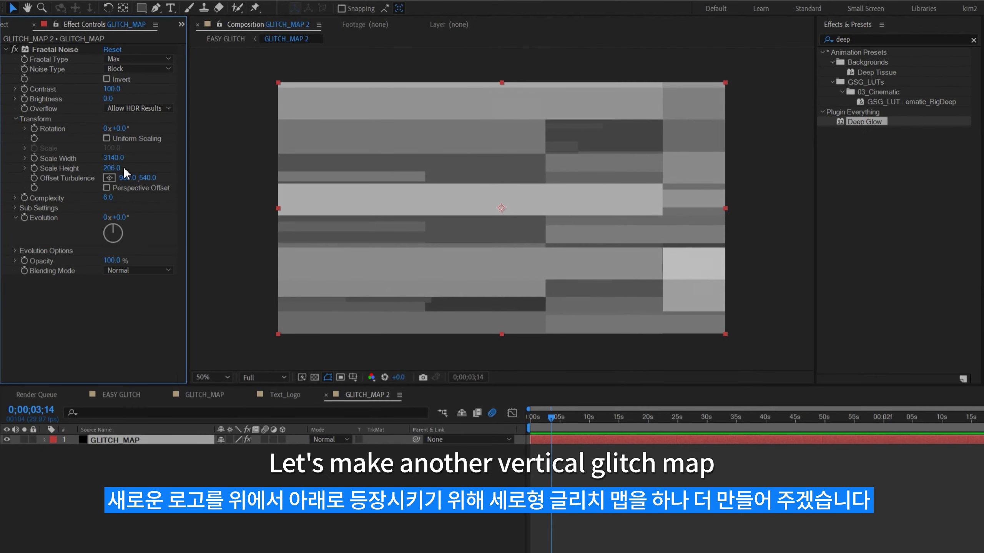
left_click(161, 168)
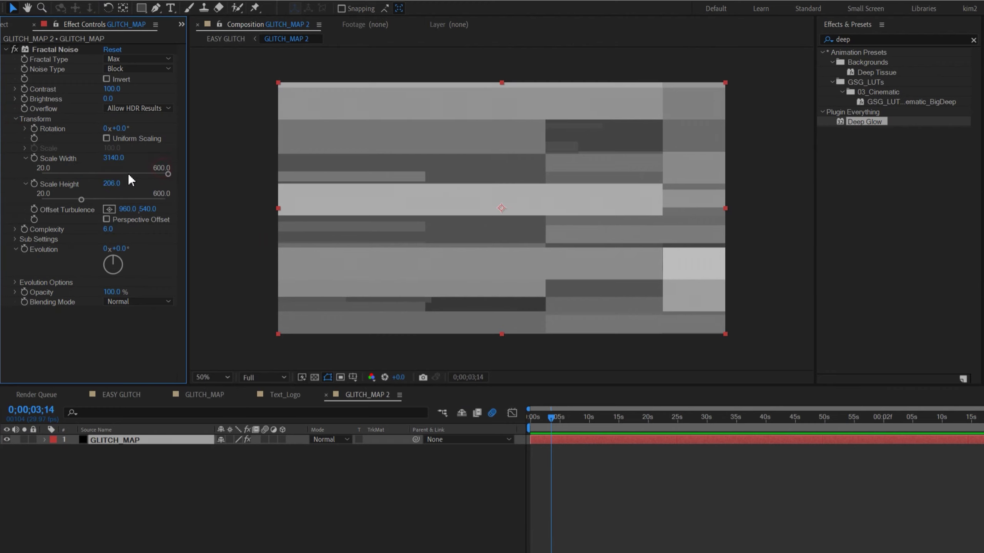
type("3140")
key("Return")
type("0")
key("Return")
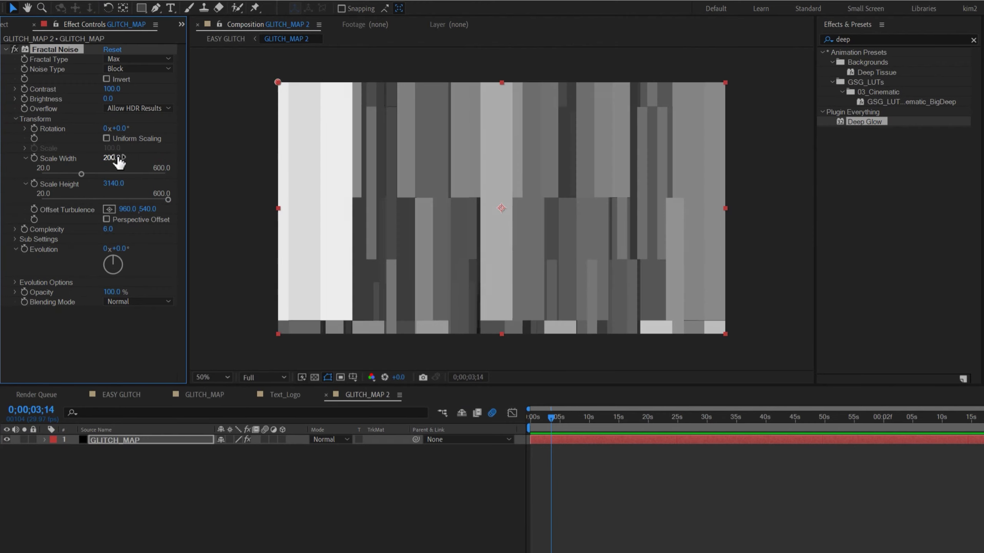
left_click_drag(81, 174, 39, 174)
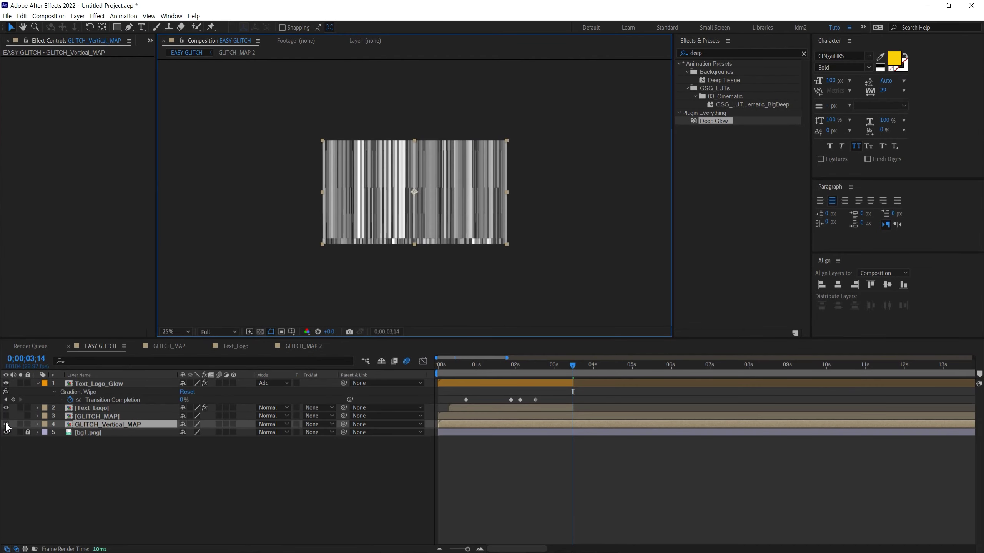
left_click(6, 424)
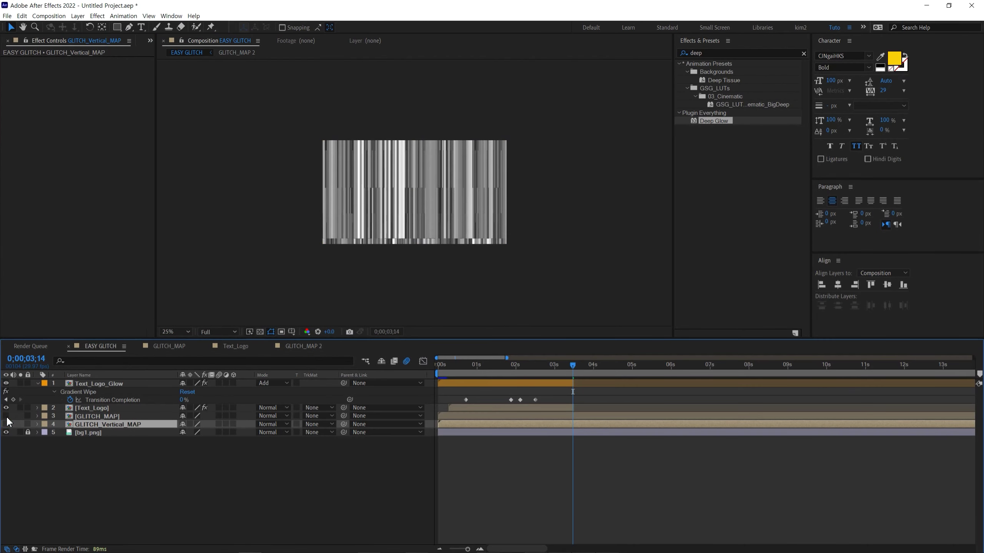
Step: Compare the GLITCH_MAP and GLITCH_Vertical_MAP layers, leaving both hidden in EASY GLITCH
left_click(6, 424)
left_click(5, 424)
left_click(85, 417)
left_click(88, 424)
left_click(6, 424)
left_click(5, 424)
left_click(6, 416)
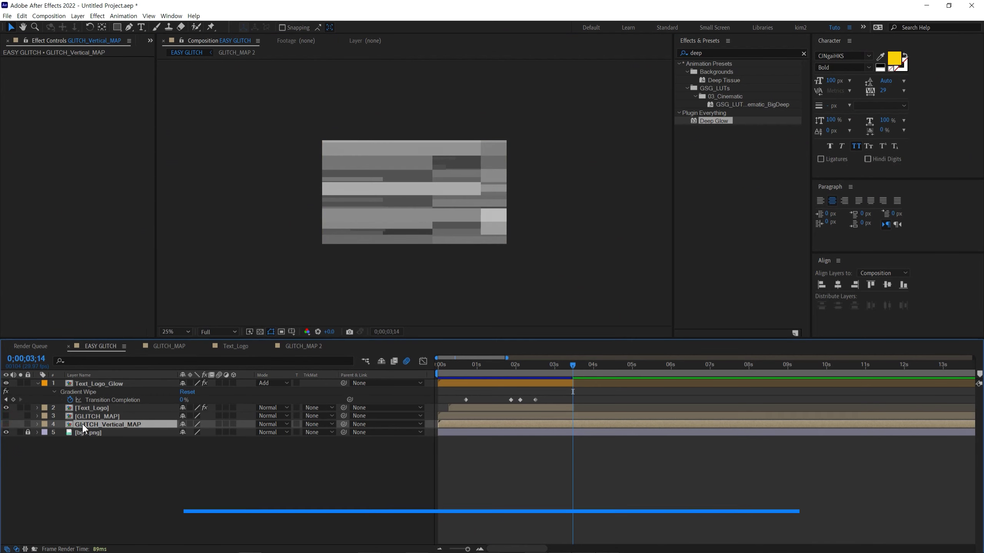
left_click(5, 416)
left_click(462, 366)
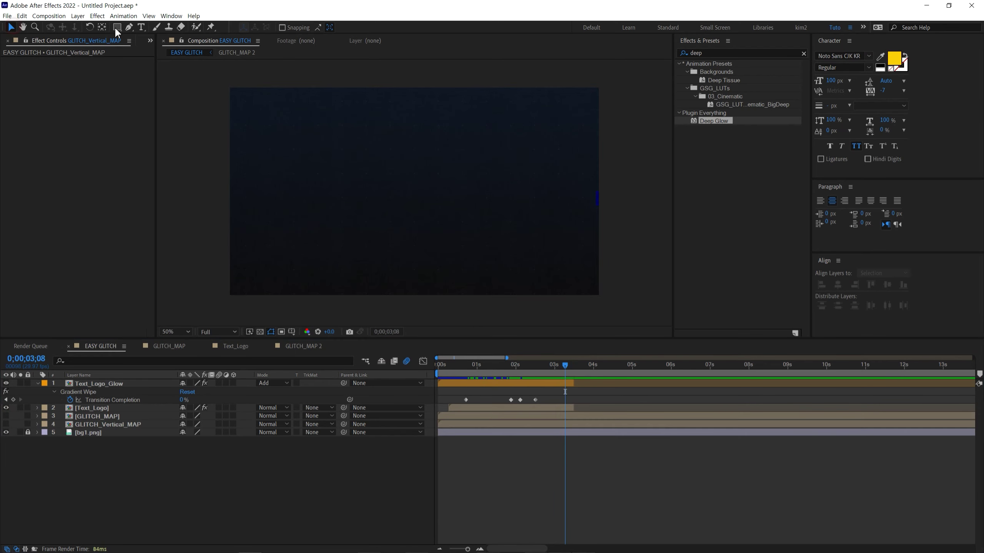
Step: Create a 'thank you for' text layer and a copy below it retyped as '1000 SUBSCRIBERS'
left_click(403, 186)
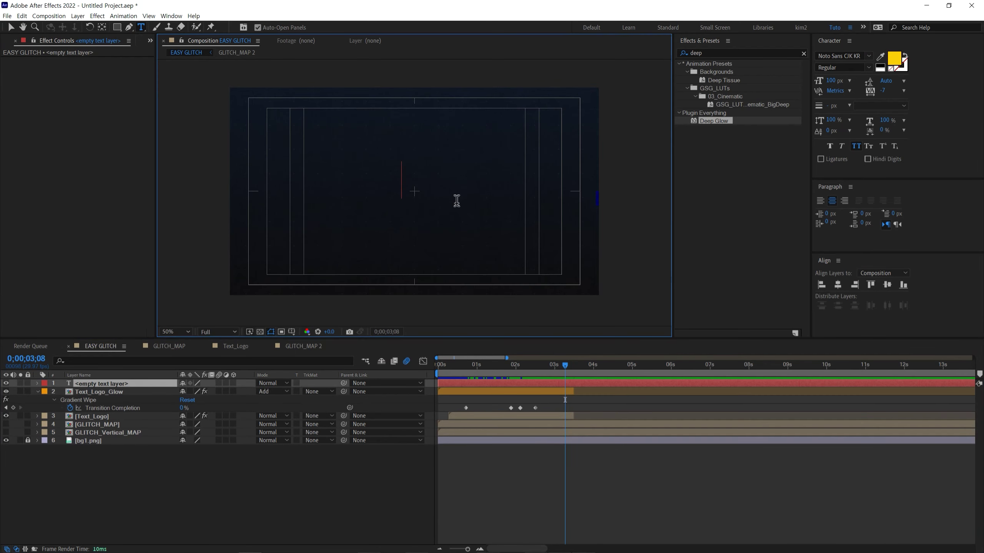
type("thank you for")
key("Escape")
key("ctrl+d")
left_click_drag(470, 176, 470, 201)
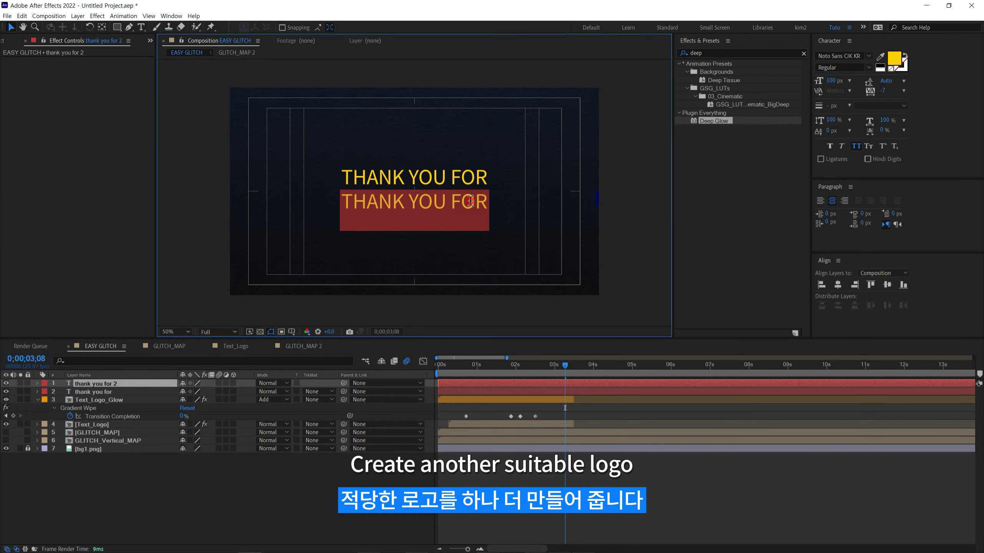
type("1000 SUB")
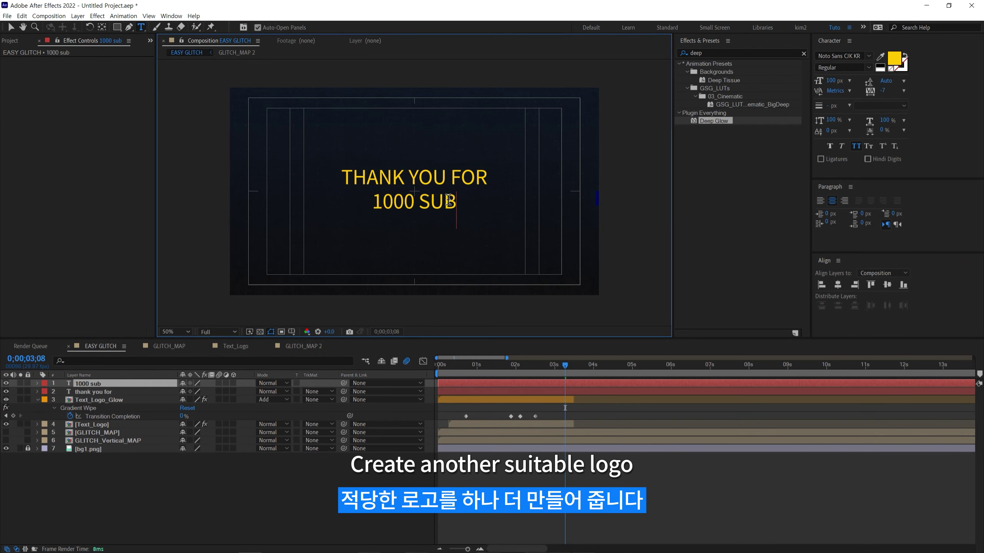
type("SCRIBERS")
Step: Make 1000 SUBSCRIBERS bold with tracking -39 and a white fill, then select both titles
key("Escape")
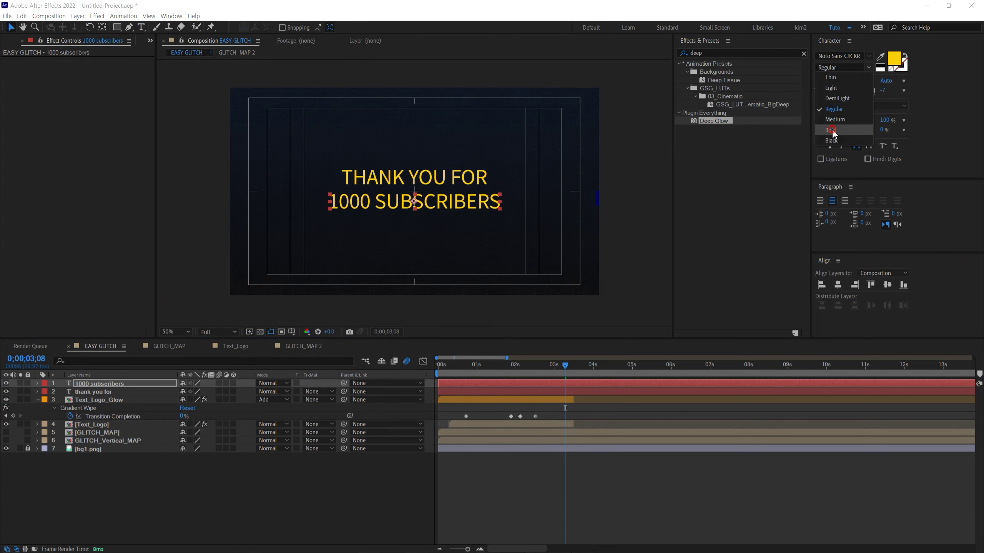
left_click_drag(881, 94, 867, 92)
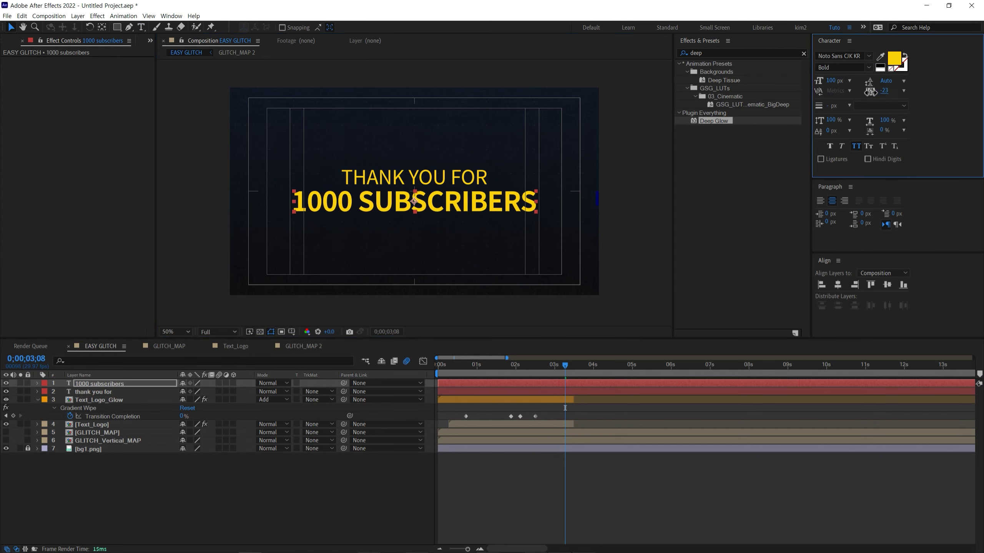
left_click(894, 59)
left_click(491, 352)
left_click(697, 349)
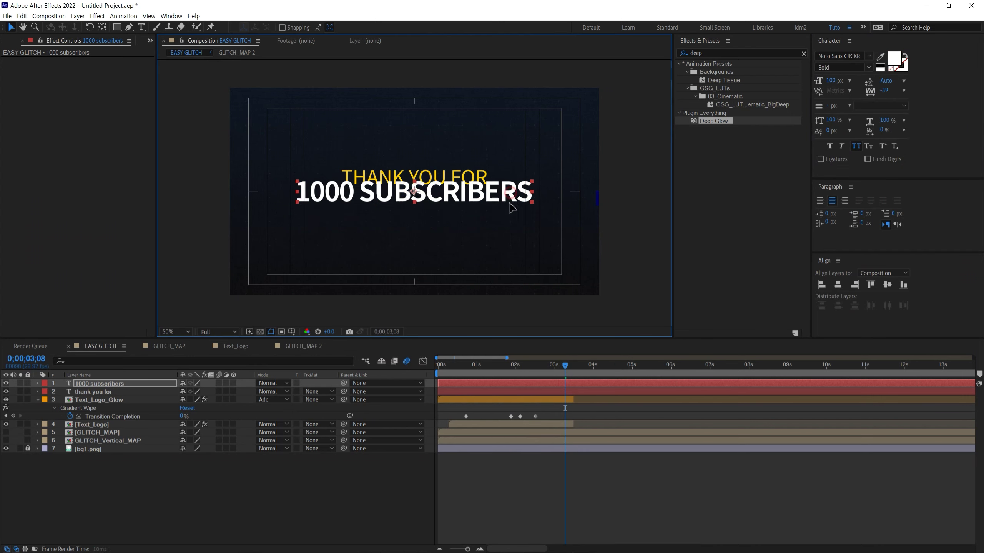
left_click(480, 185)
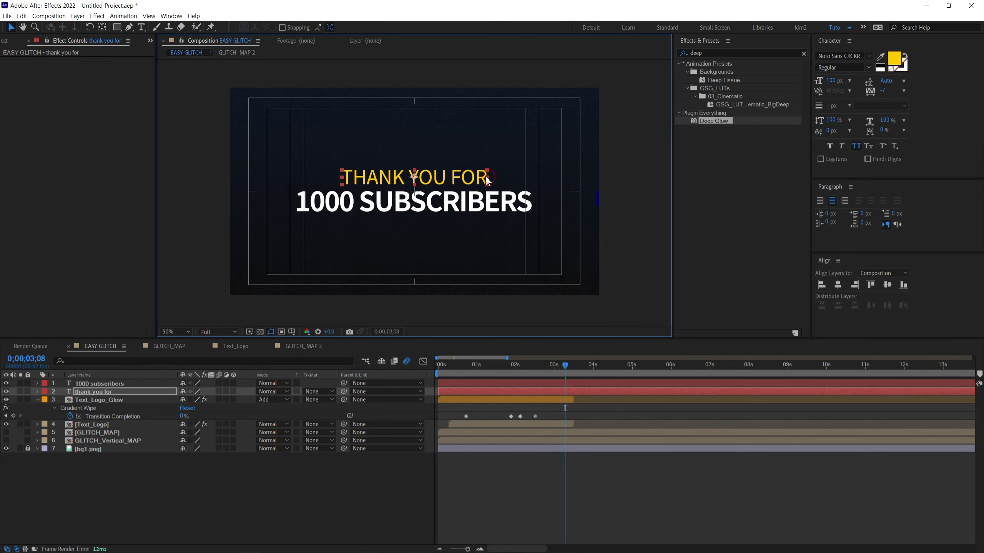
left_click(506, 209)
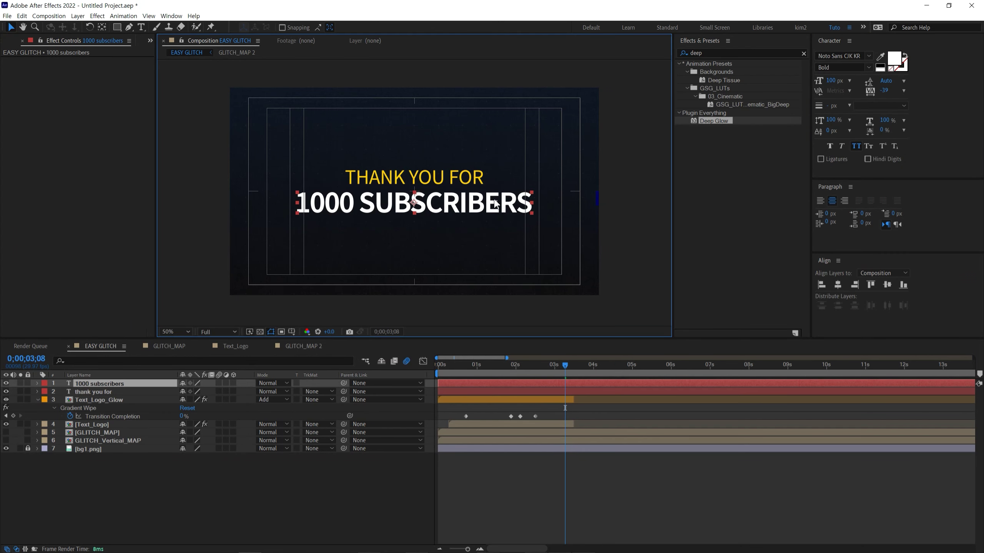
left_click(473, 180, "shift")
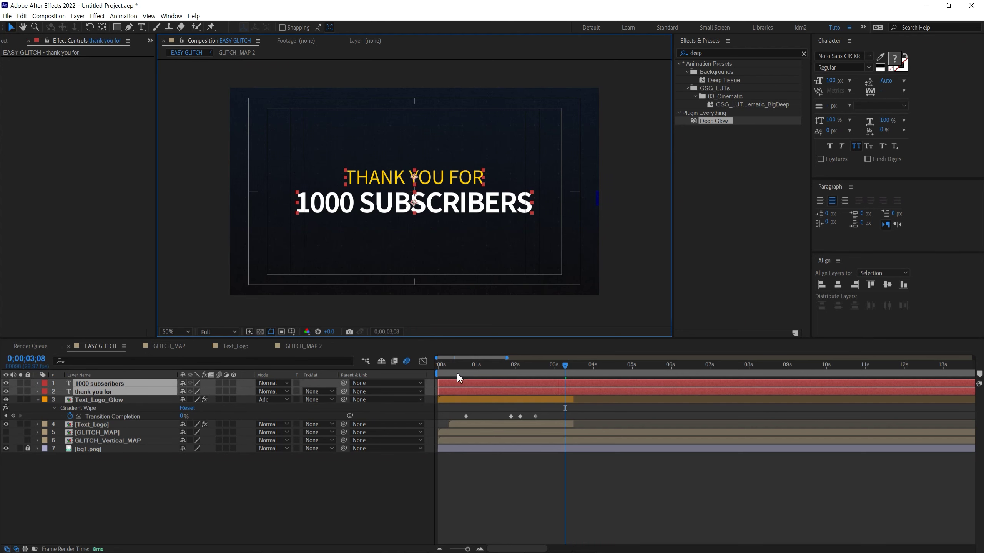
Step: Keyframe Position so THANK YOU FOR starts above and 1000 SUBSCRIBERS starts below the frame
left_click(438, 372)
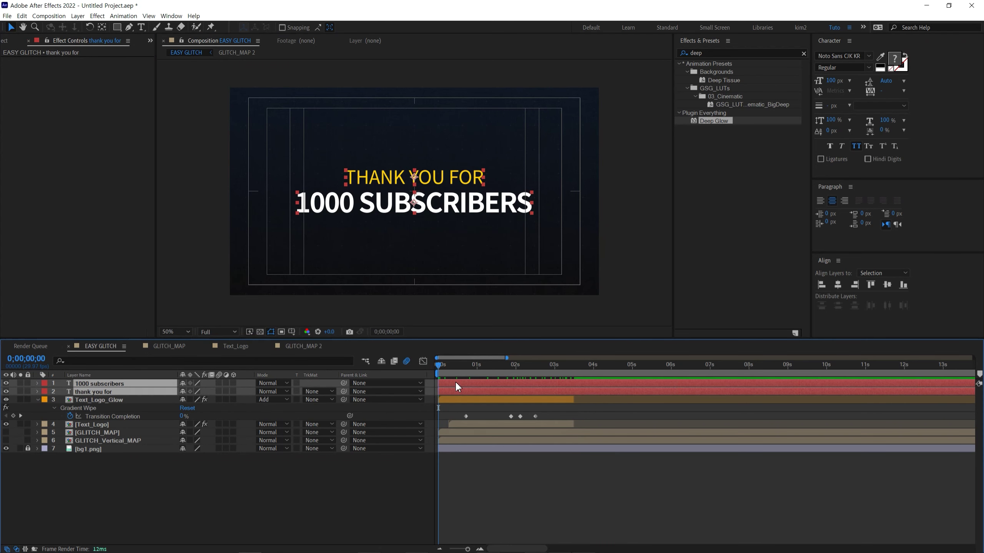
key("p")
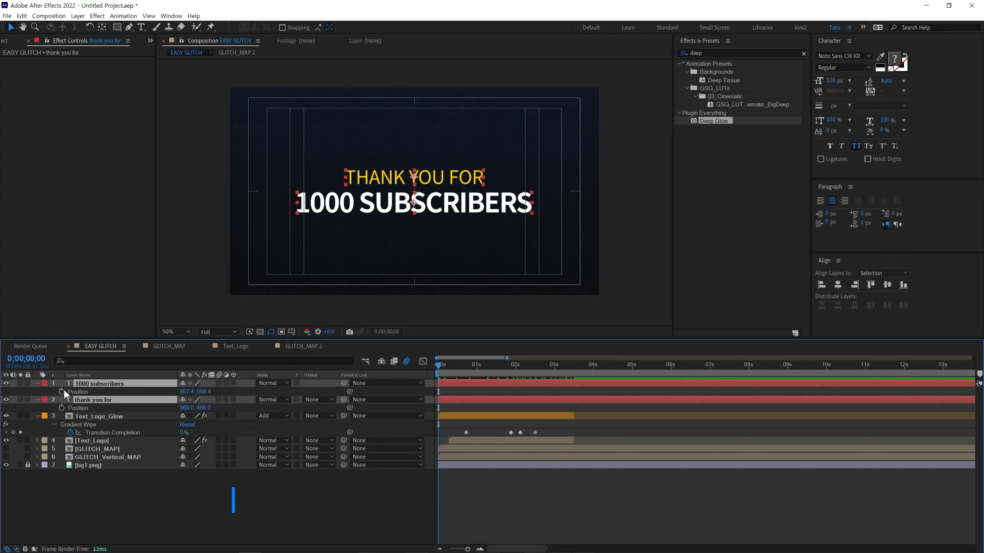
left_click(61, 392)
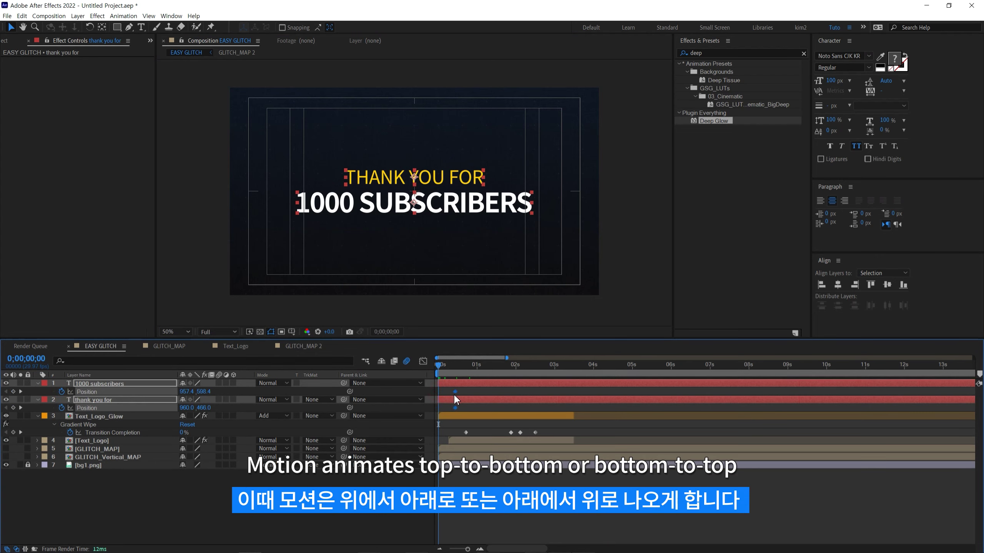
left_click(454, 397)
left_click_drag(433, 175, 432, 73)
left_click(426, 188)
left_click_drag(418, 203, 435, 312)
Step: Ease all four Position keyframes and shift the final ones one frame earlier
left_click_drag(456, 389, 436, 411)
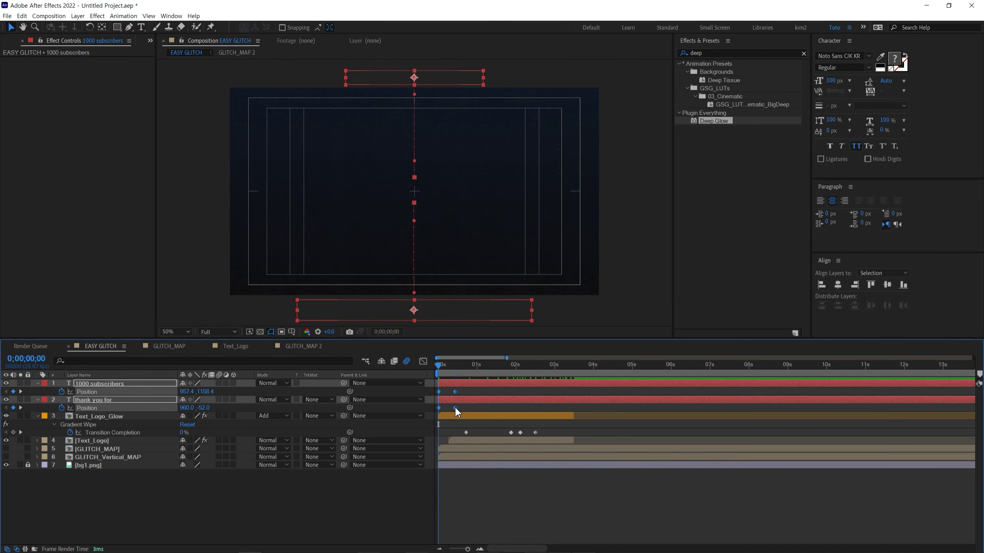
right_click(455, 408)
mouse_move(484, 511)
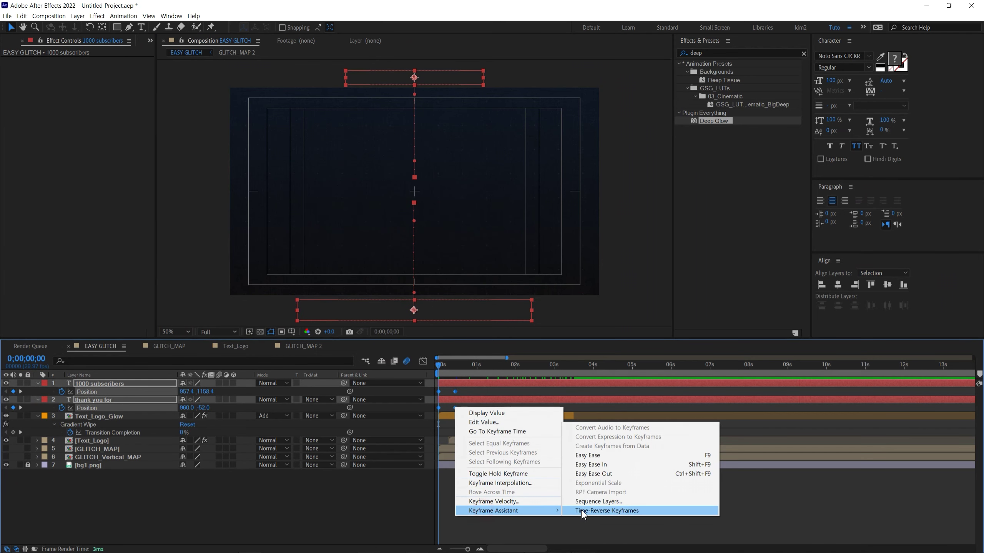
left_click(601, 460)
scroll(469, 382, "up", 3)
scroll(472, 385, "up", 3)
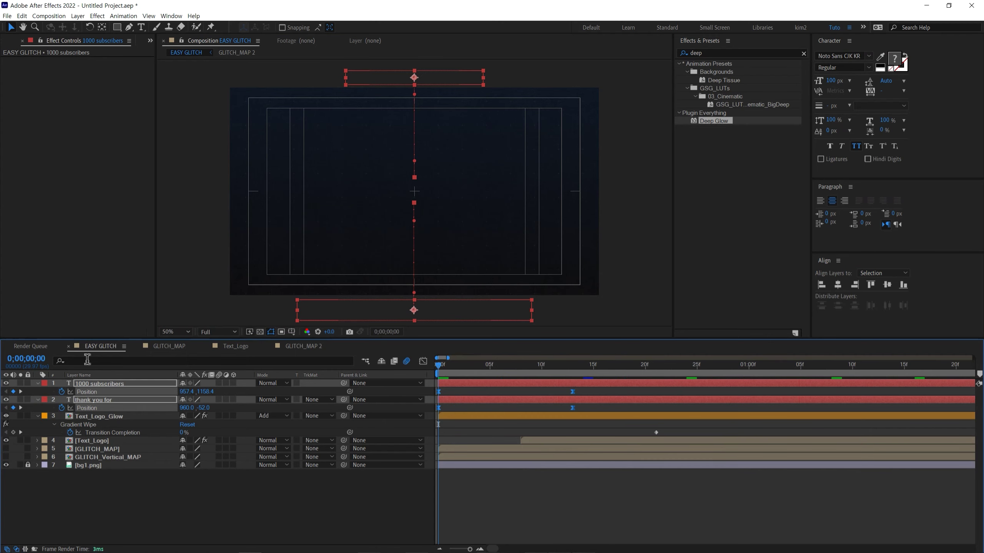
left_click_drag(21, 384, 21, 399)
left_click(593, 364)
left_click(561, 395)
left_click_drag(573, 407, 562, 408)
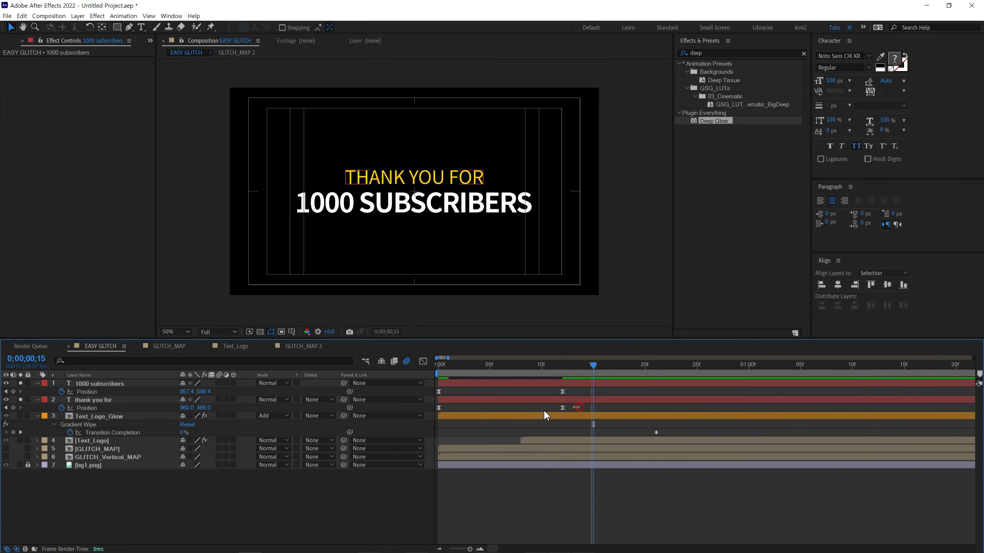
Step: Strengthen the Position ease by dragging the keyframe influence handles in the Graph Editor
left_click(424, 361)
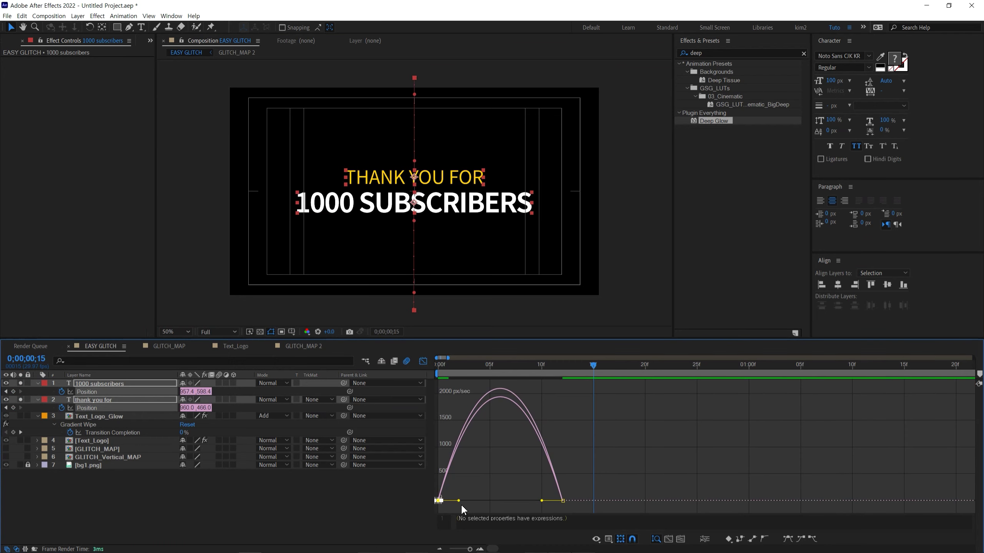
left_click_drag(458, 501, 521, 501)
left_click(543, 501)
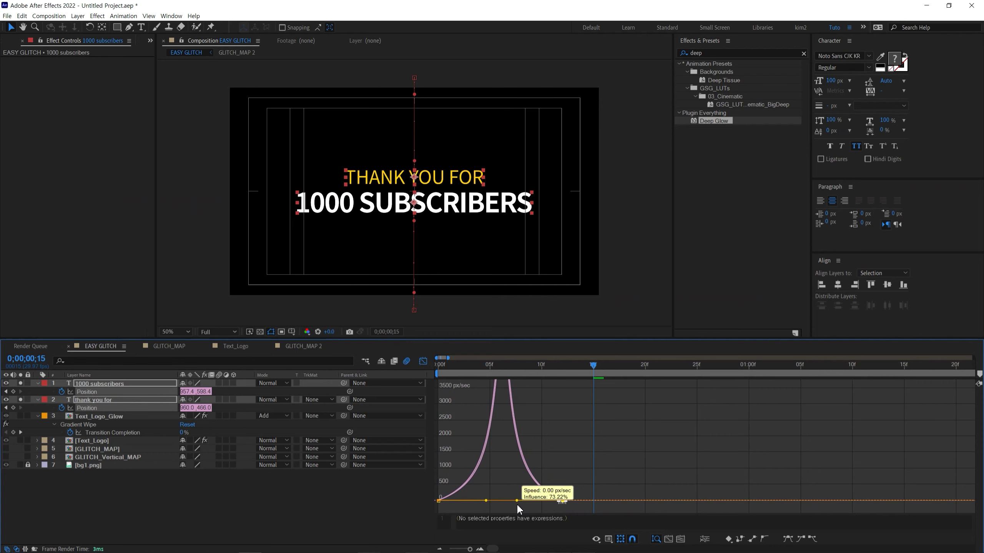
left_click(423, 361)
key("space")
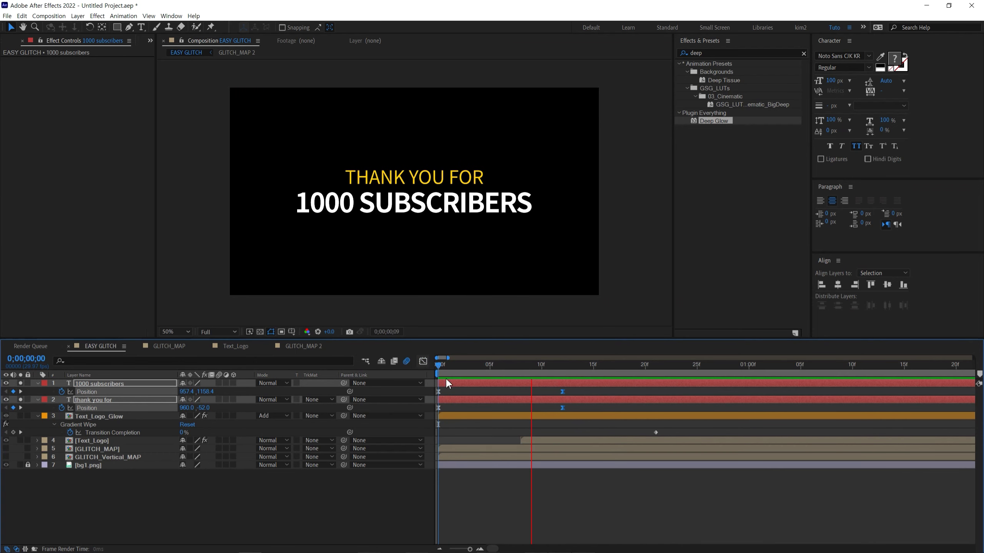
Step: Move the final Position keyframes later to about frame 17 and preview the slide-in
left_click_drag(562, 406, 614, 407)
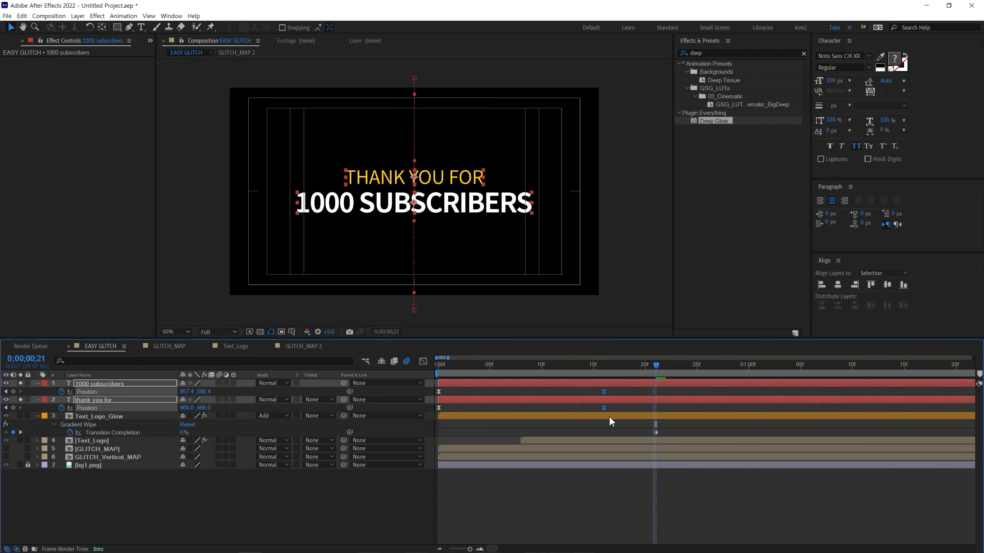
left_click_drag(581, 367, 351, 359)
key("space")
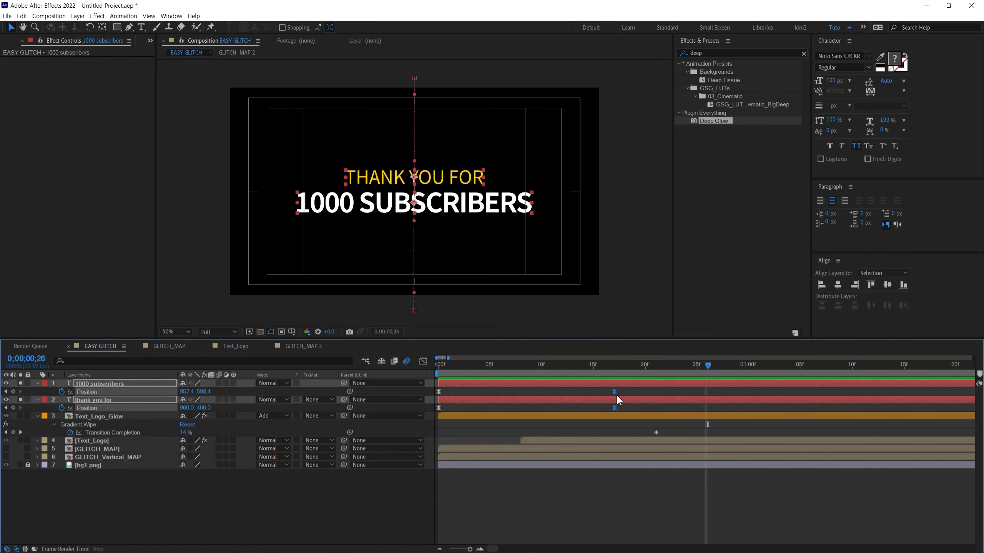
key("space")
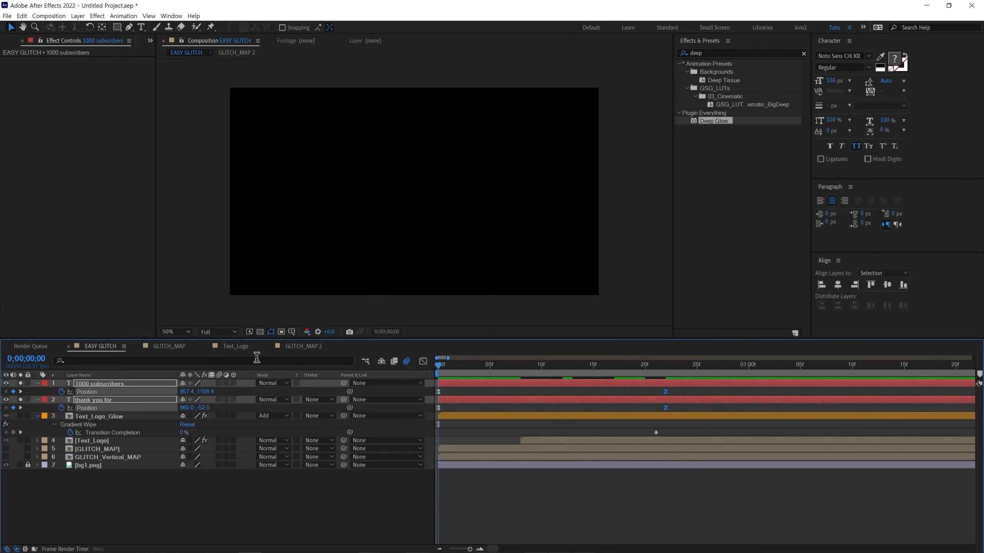
key("space")
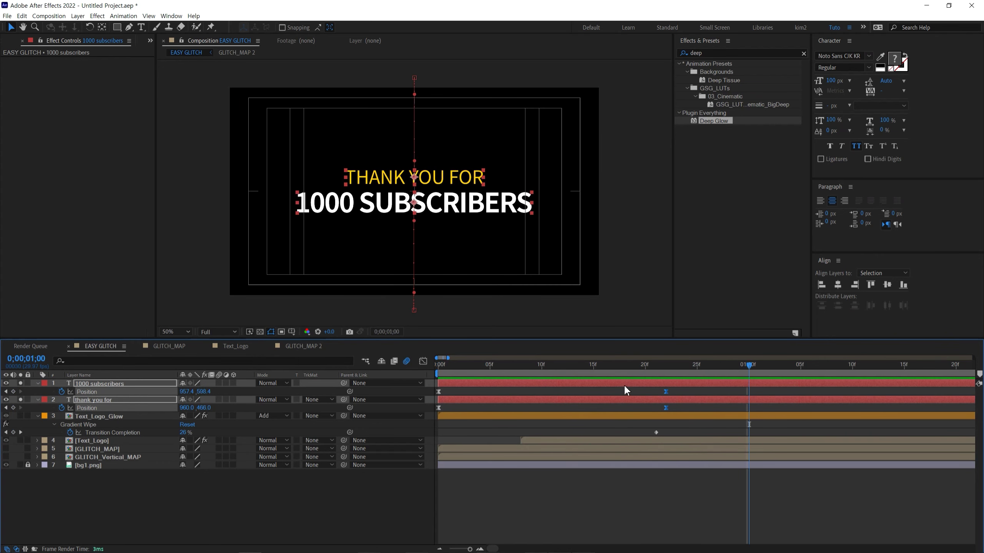
Step: Pre-compose both title layers, naming the new composition Text_Logo_vol2
left_click(592, 384)
left_click(585, 398, "ctrl")
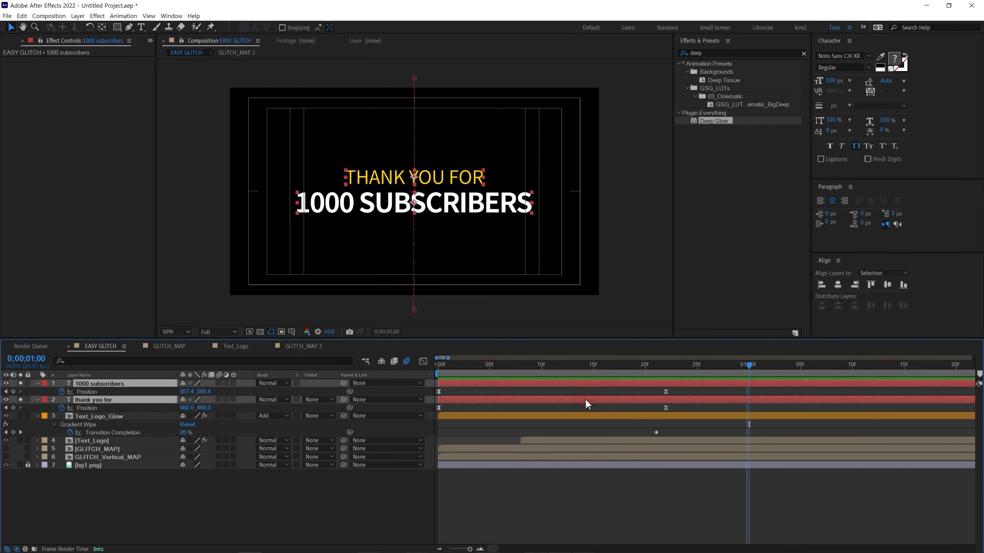
key("ctrl+shift+c")
type("Text_Logo_vol2")
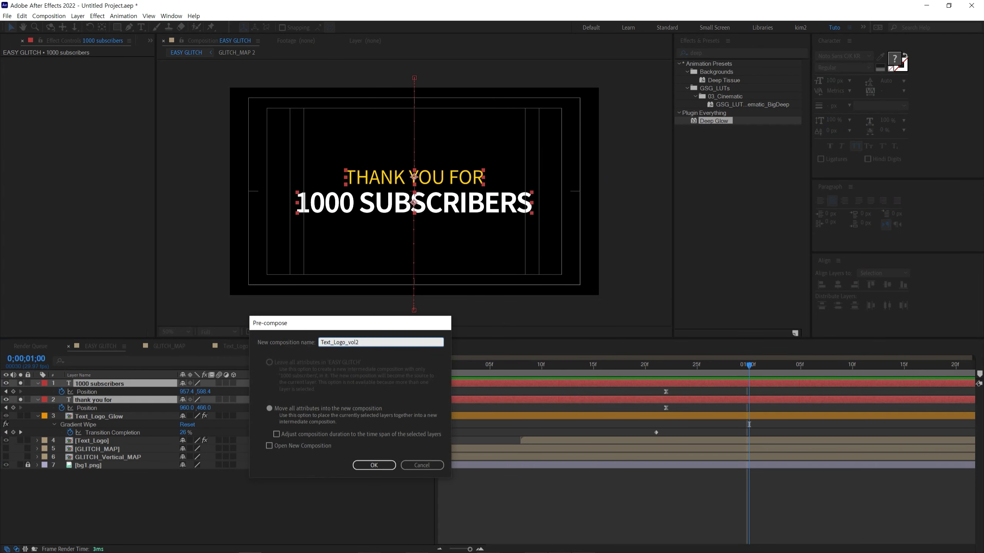
Step: Create the Text_Logo_vol2 pre-comp and start its layer near 2 seconds, after the glitch logo
key("Return")
key("Home")
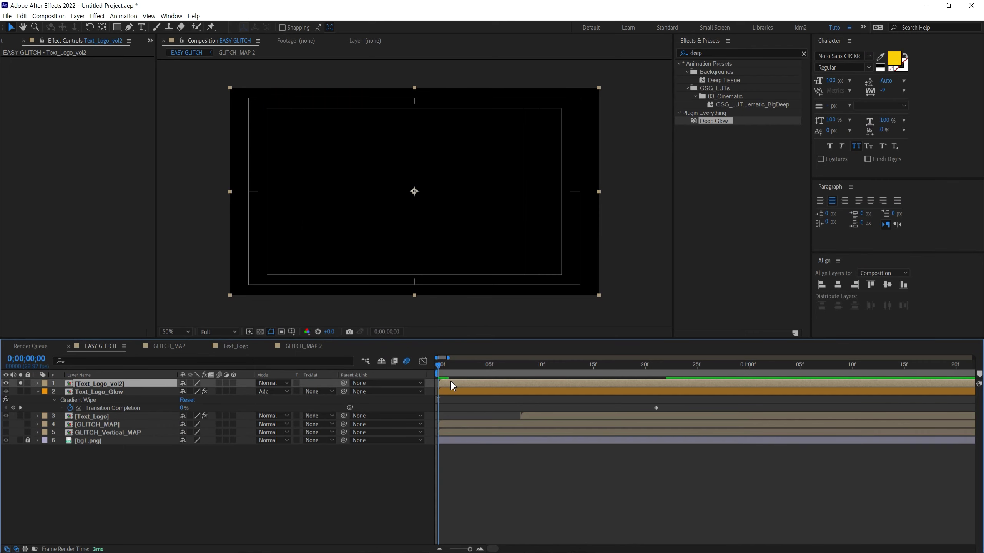
left_click_drag(438, 367, 600, 400)
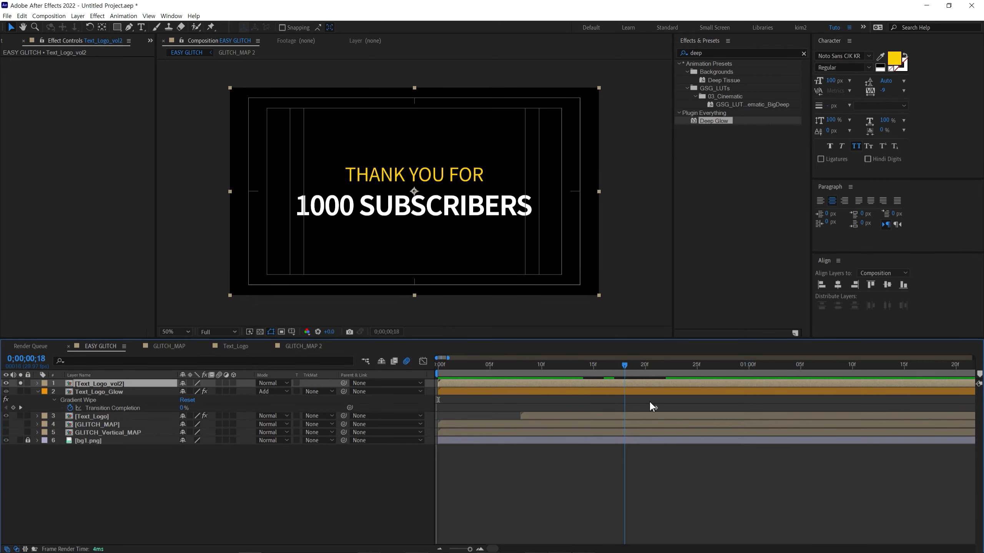
scroll(474, 411, "down", 5)
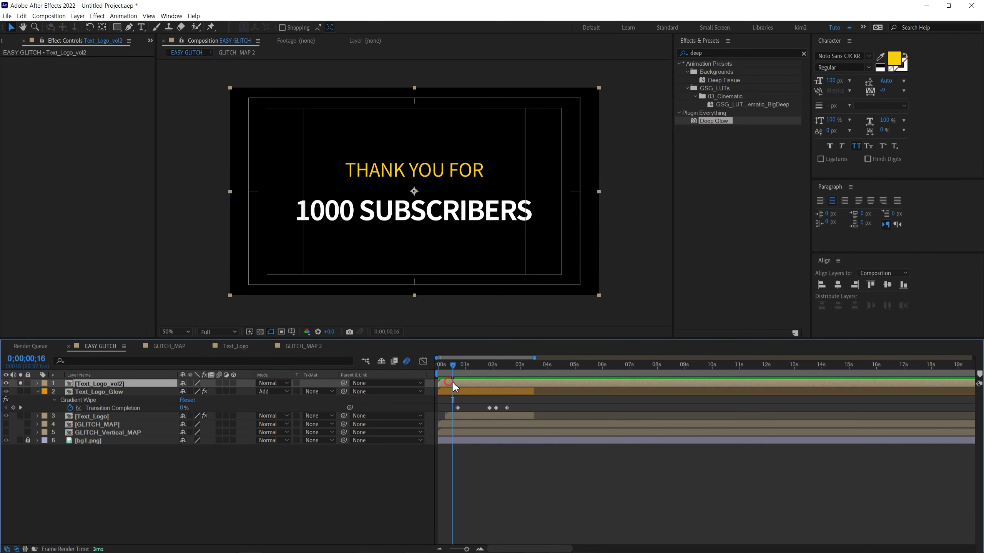
left_click_drag(452, 383, 517, 394)
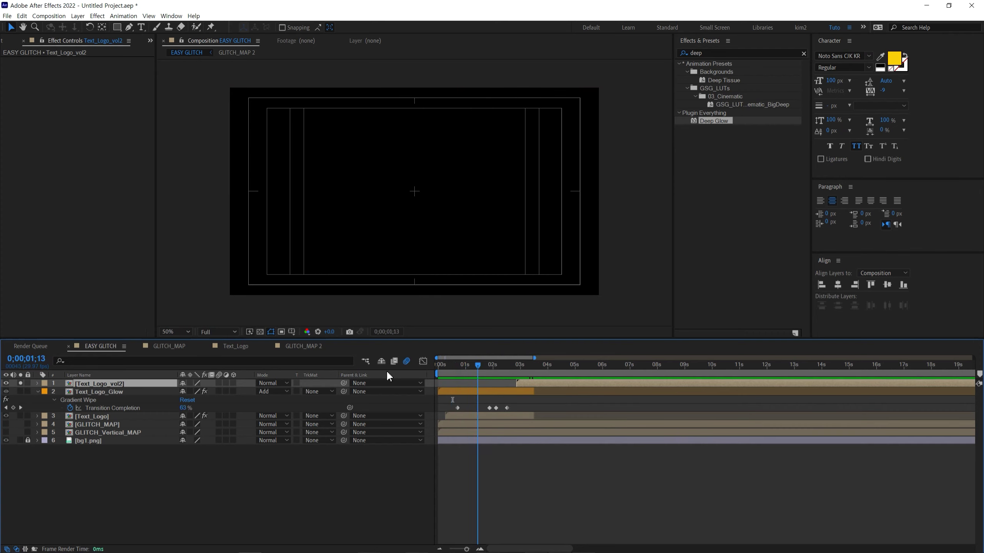
left_click_drag(458, 368, 516, 391)
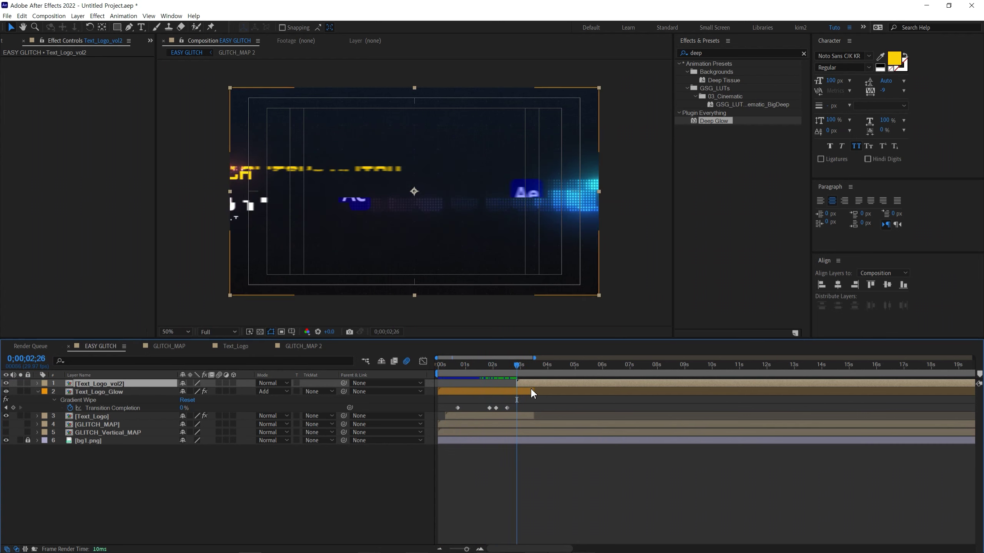
left_click(497, 375)
key("space")
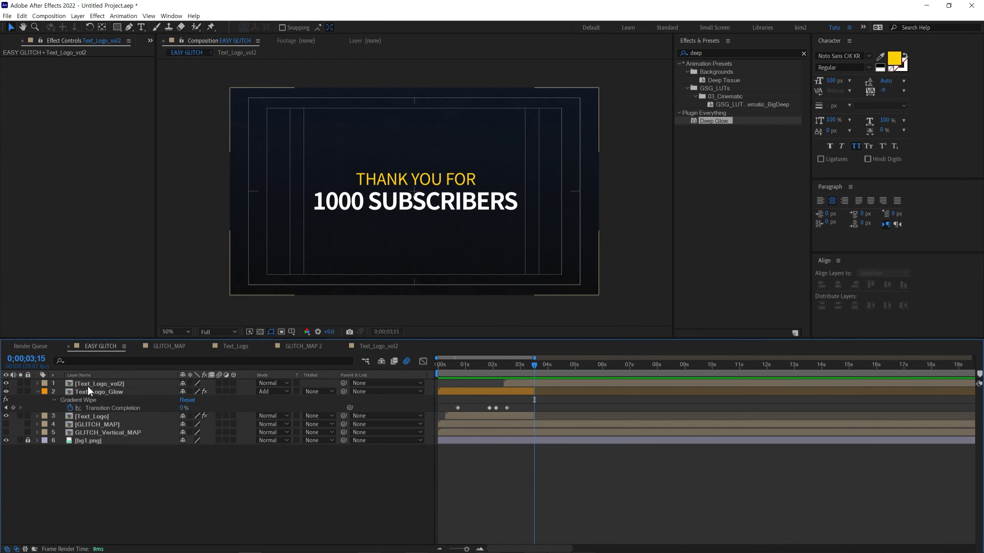
Step: Copy the Time Displacement effect from the Text_Logo layer
left_click(95, 417)
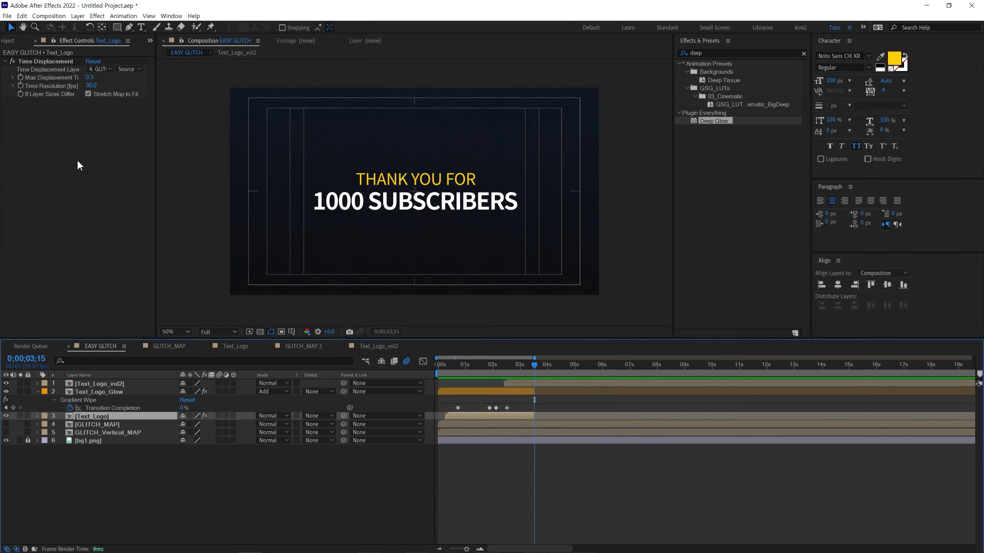
left_click(60, 62)
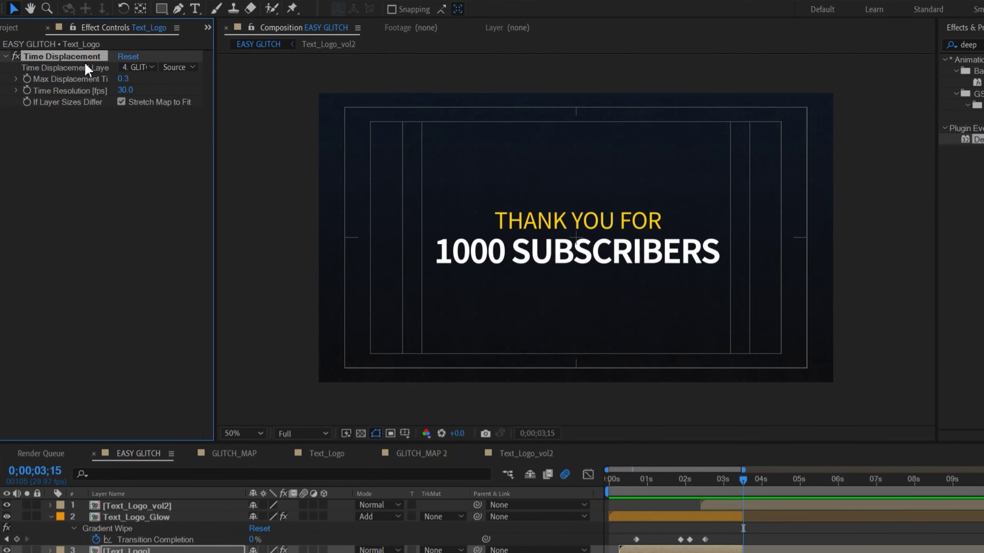
right_click(84, 60)
left_click(107, 95)
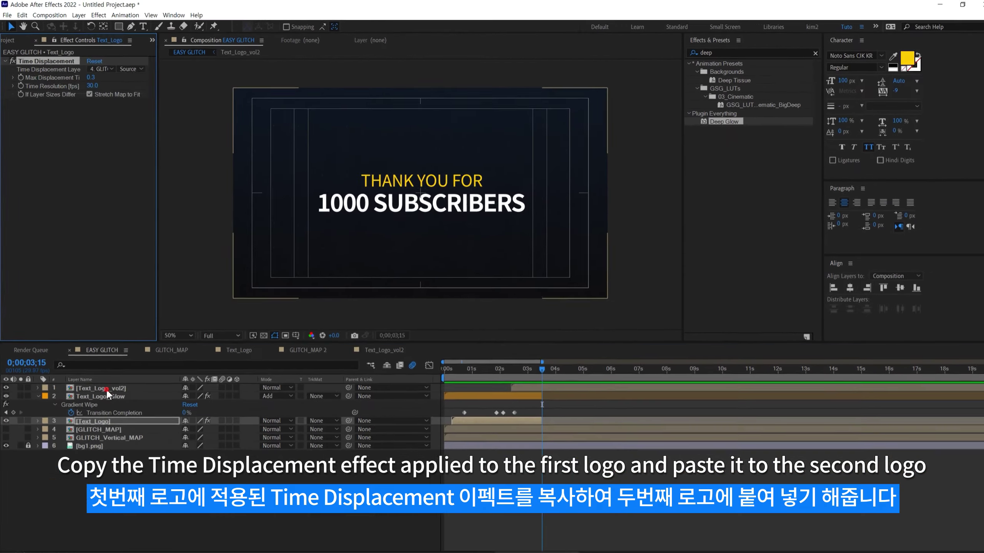
Step: Paste Time Displacement onto Text_Logo_vol2 with GLITCH_Vertical_MAP as the displacement layer
left_click(106, 388)
key("ctrl+v")
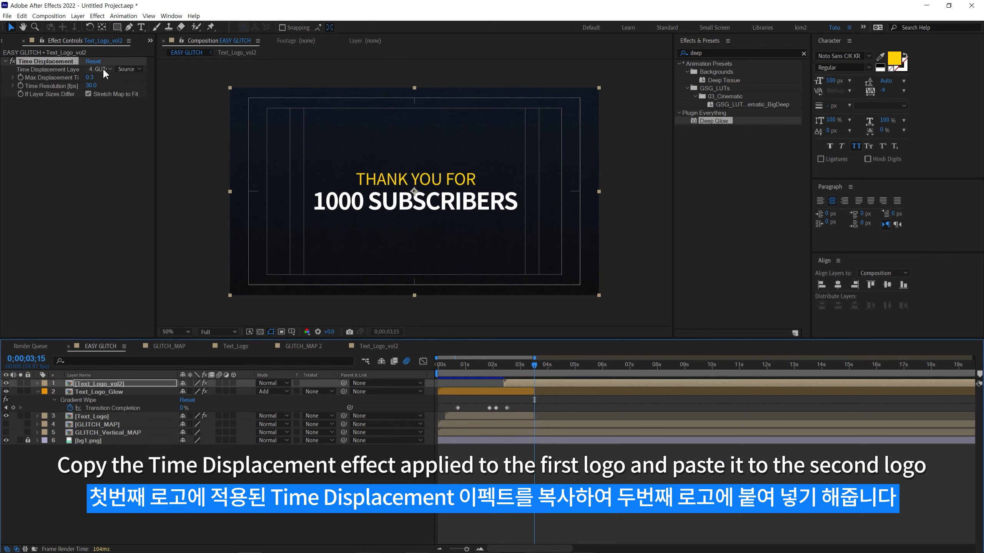
left_click(102, 70)
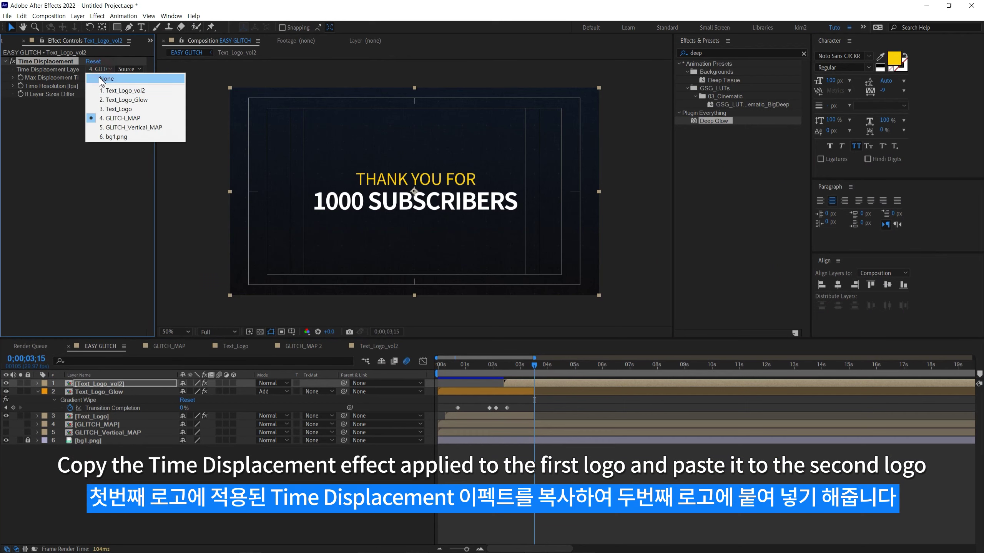
left_click(140, 130)
mouse_move(485, 368)
left_mouse_down()
mouse_move(536, 396)
mouse_move(484, 368)
left_mouse_up()
key("space")
left_click(520, 377)
left_click_drag(519, 376, 519, 376)
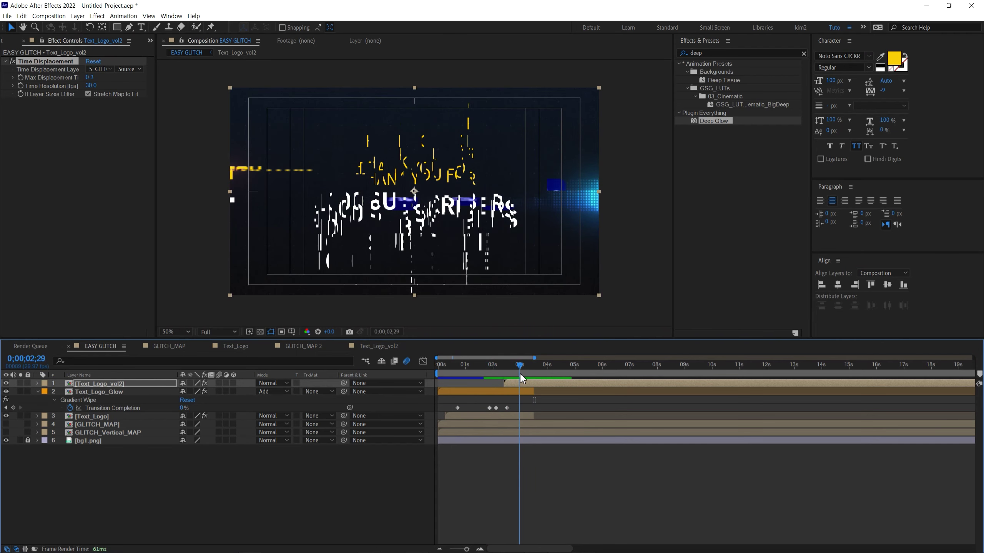
Step: Duplicate the Text_Logo_vol2 layer
left_click(195, 140)
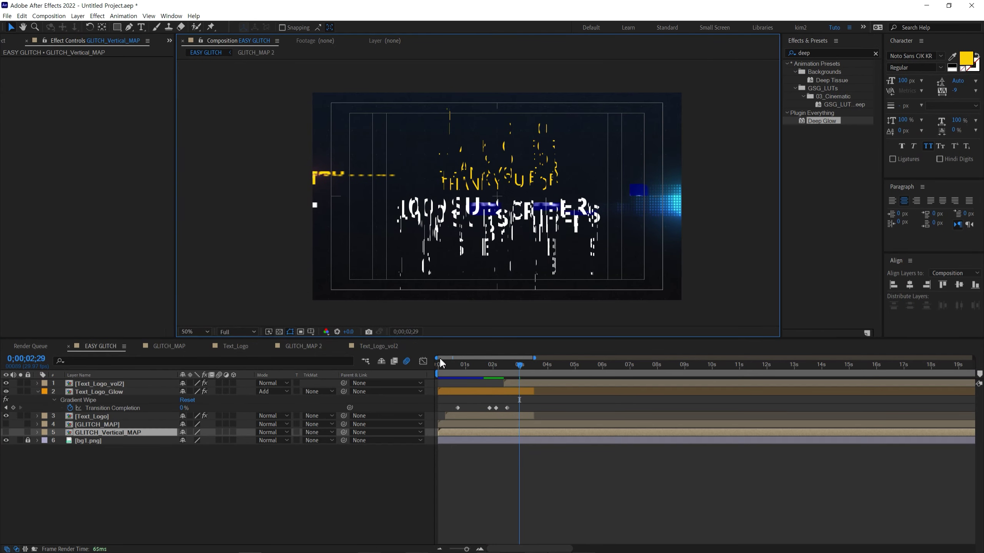
left_click(458, 367)
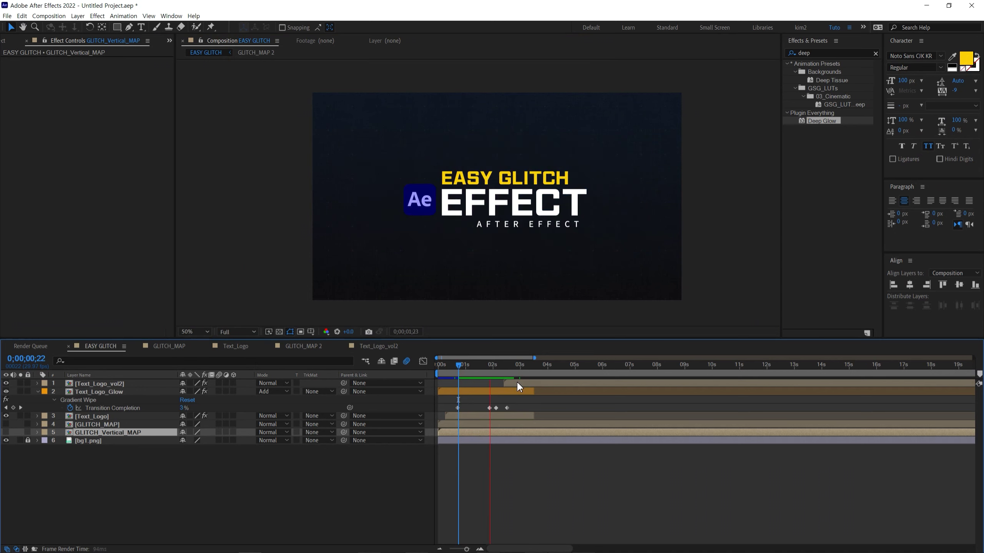
left_click(531, 384)
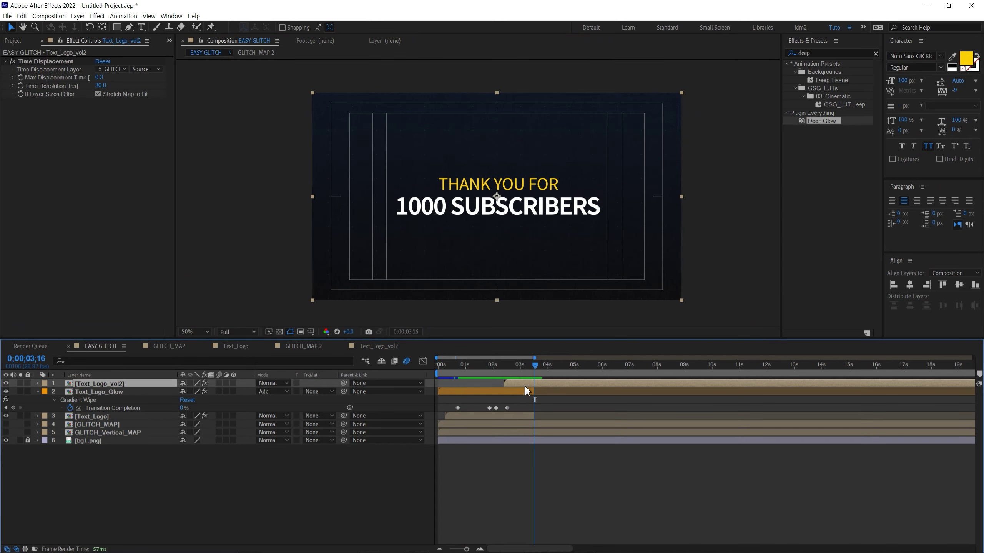
key("ctrl+d")
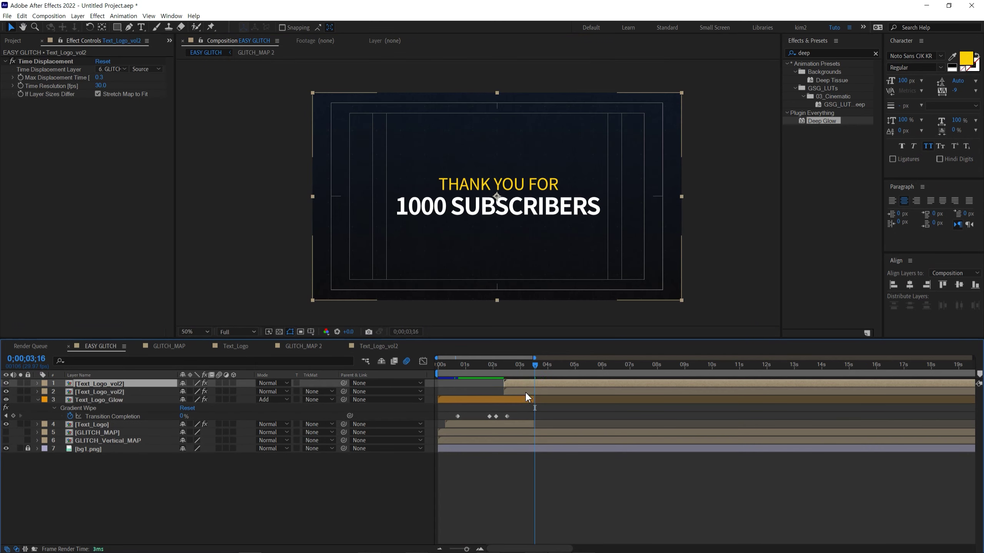
Step: Give the Text_Logo_vol2 copy an orange label and scrub through the glitch transition
left_click(526, 393)
left_click(44, 392)
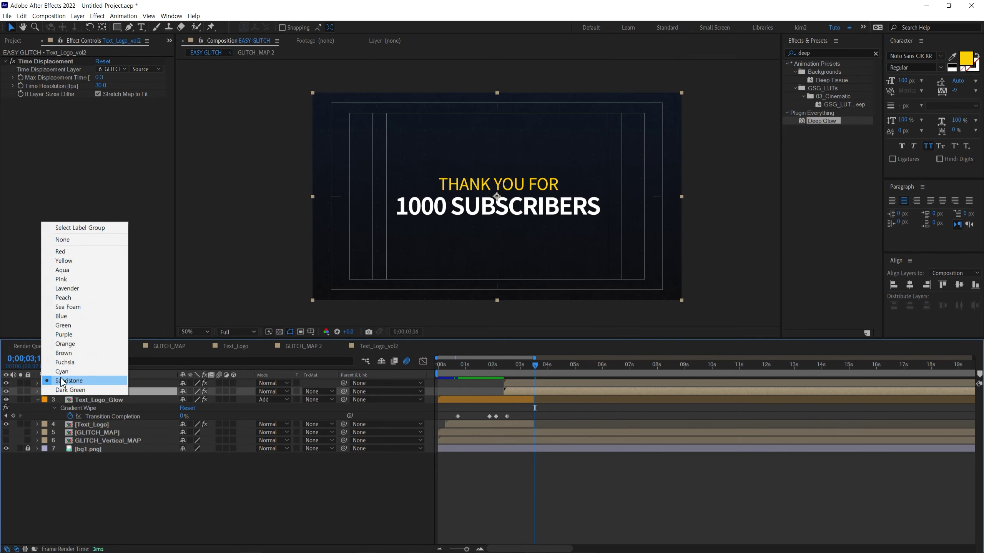
left_click(62, 344)
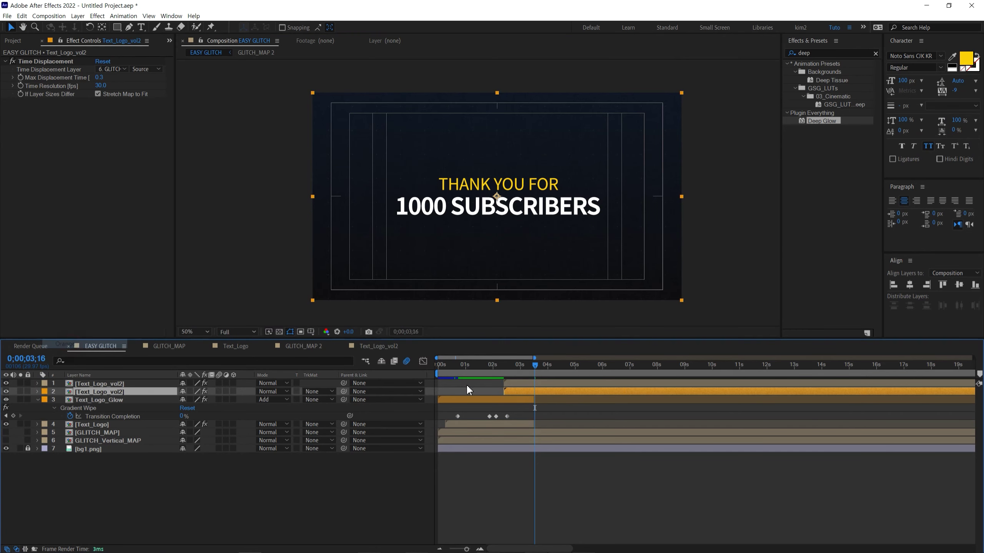
left_click(521, 384)
mouse_move(529, 368)
left_mouse_down()
mouse_move(517, 375)
mouse_move(528, 383)
left_mouse_up()
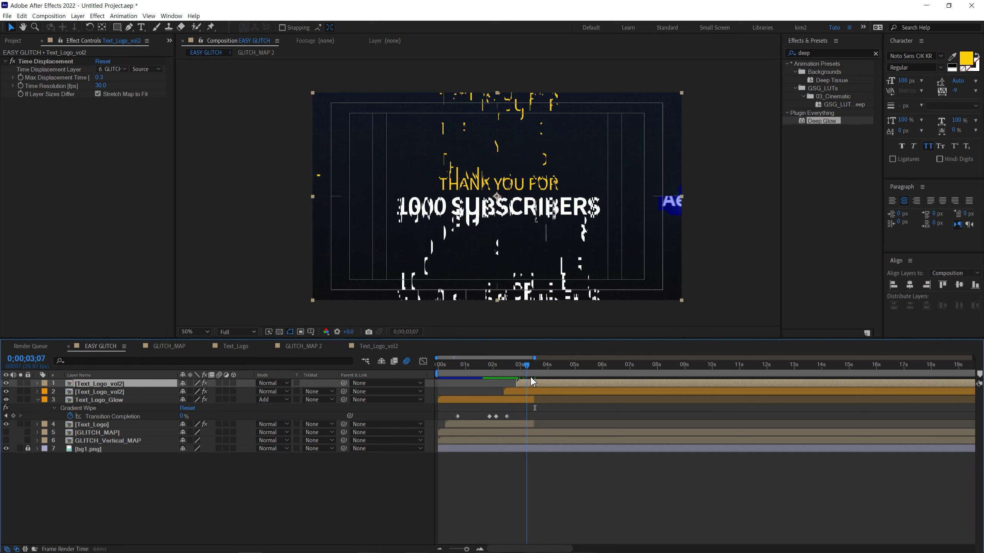
left_click(516, 392)
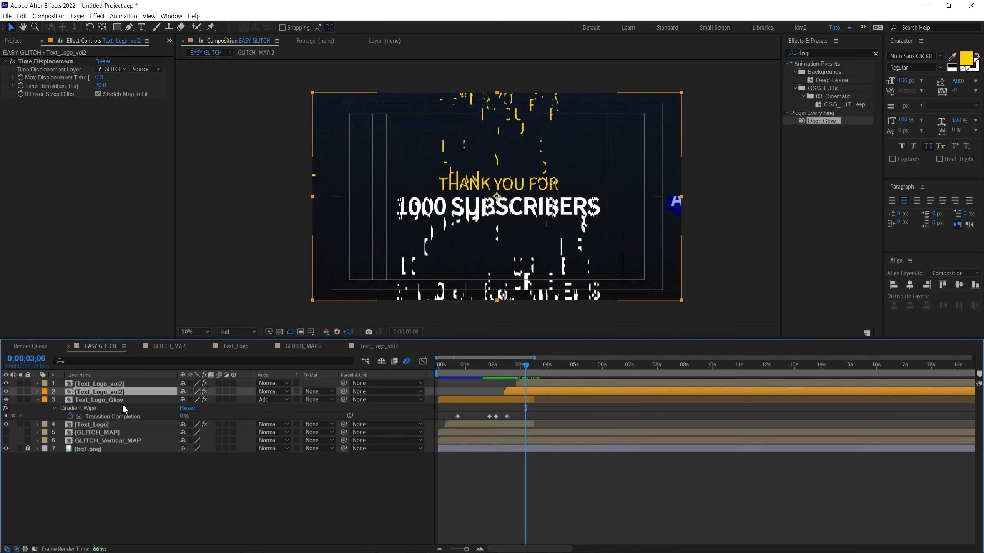
left_click(90, 401)
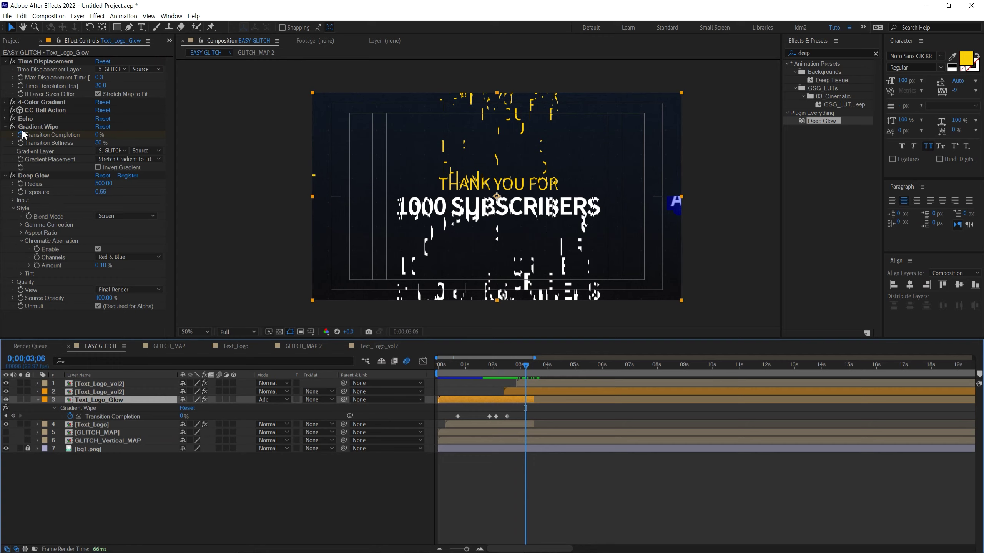
Step: Copy 4-Color Gradient through Deep Glow from Text_Logo_Glow and paste them onto layer 2 Text_Logo_vol2
left_click(5, 127)
left_click(6, 134)
left_click(43, 102)
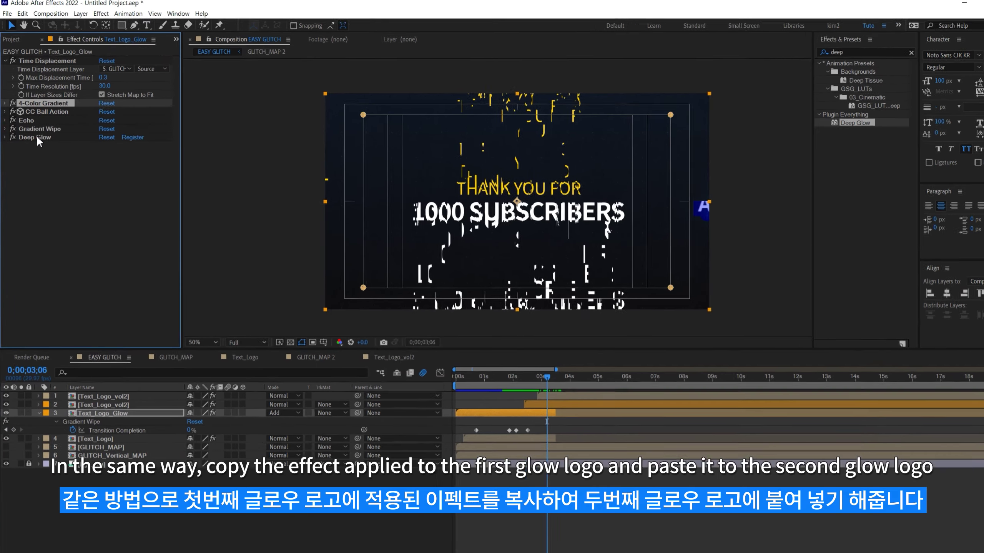
left_click(38, 138, "shift")
right_click(38, 138)
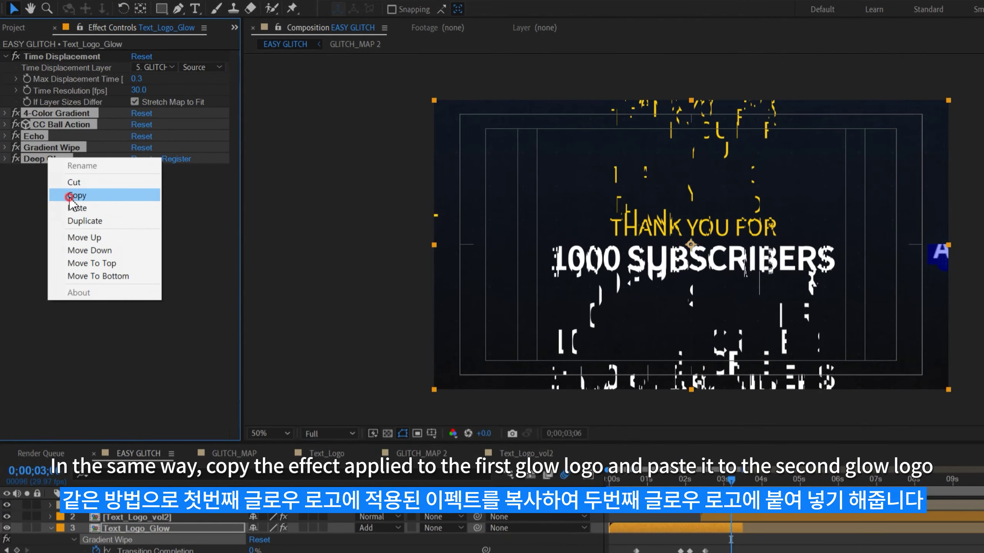
left_click(68, 196)
left_click(104, 455)
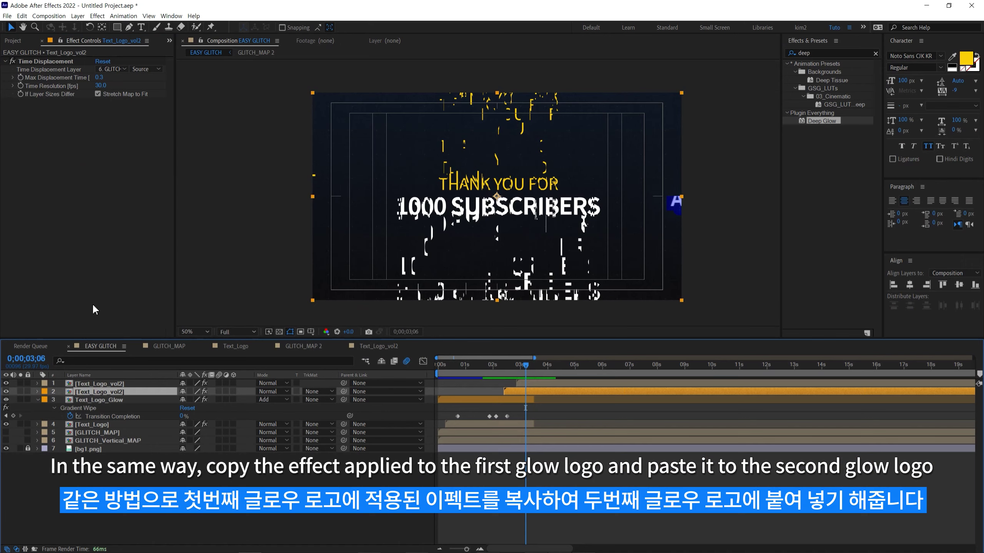
right_click(39, 117)
left_click(65, 174)
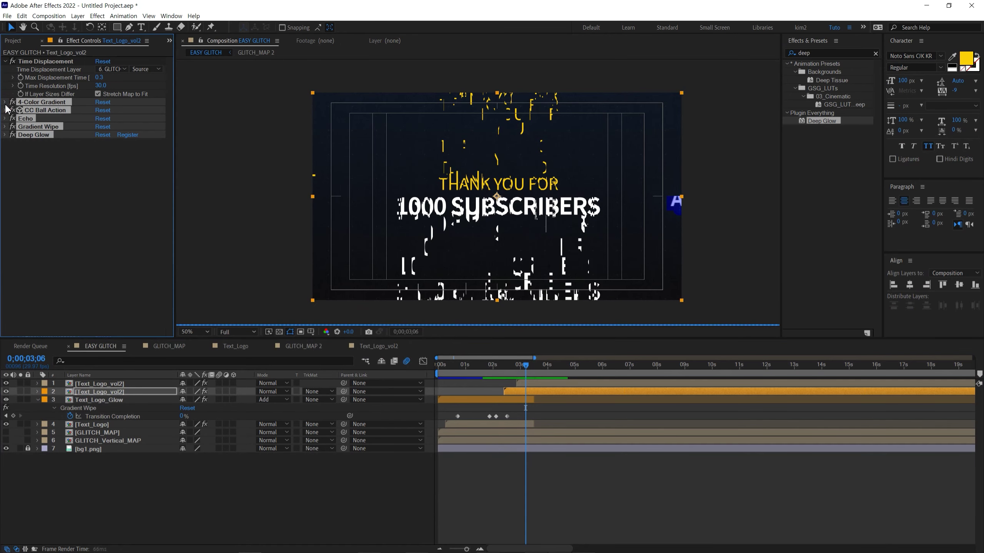
Step: Reveal layer 2's keyframed properties and set the current time to 0;00;02;10
left_click(30, 154)
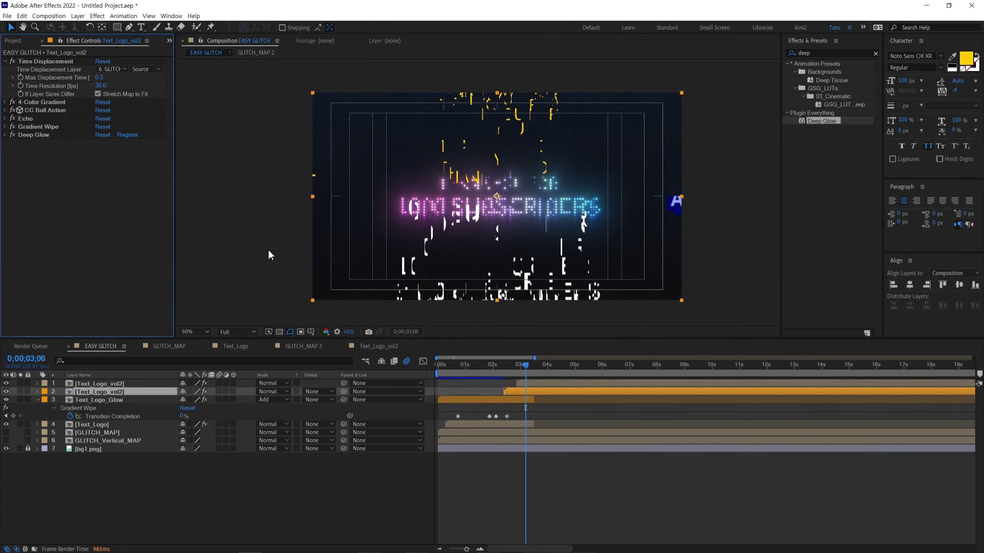
left_click(530, 391)
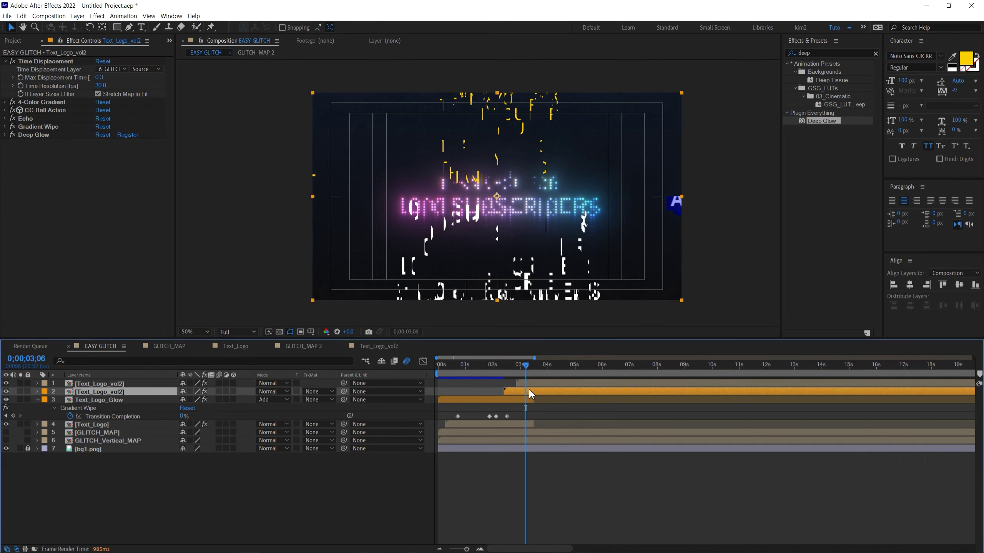
key("u")
left_click(503, 368)
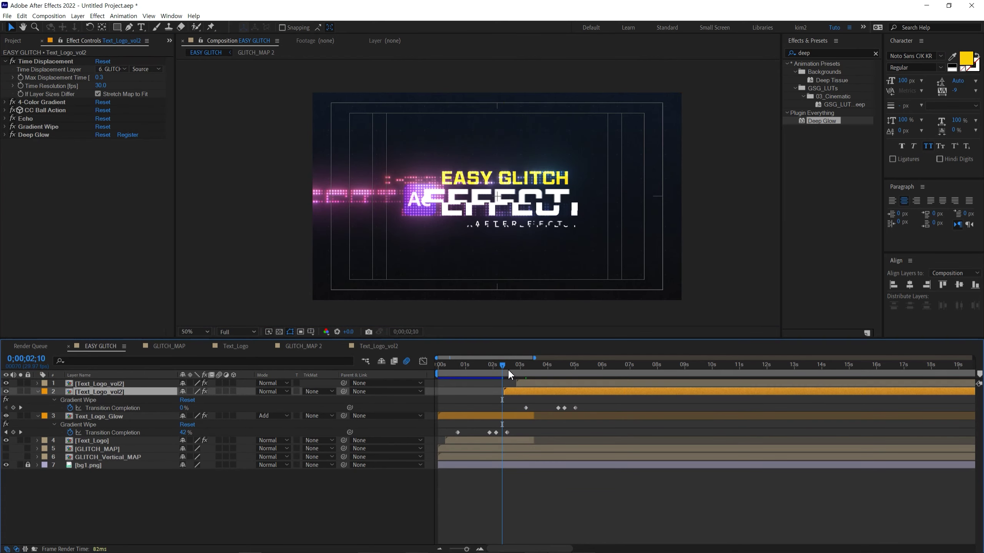
Step: Set layer 2's blending mode to Add and start layer 1 slightly earlier
left_click(273, 392)
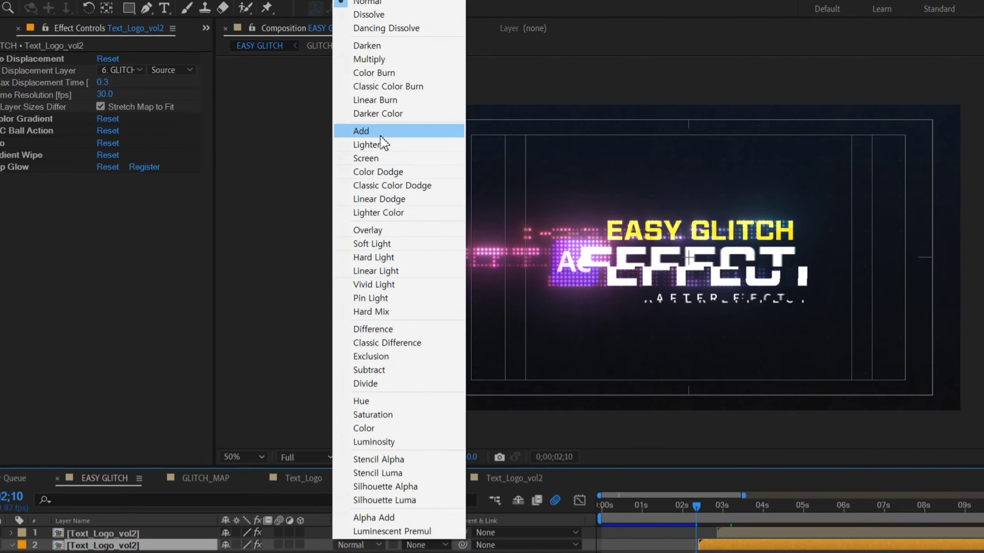
left_click(380, 136)
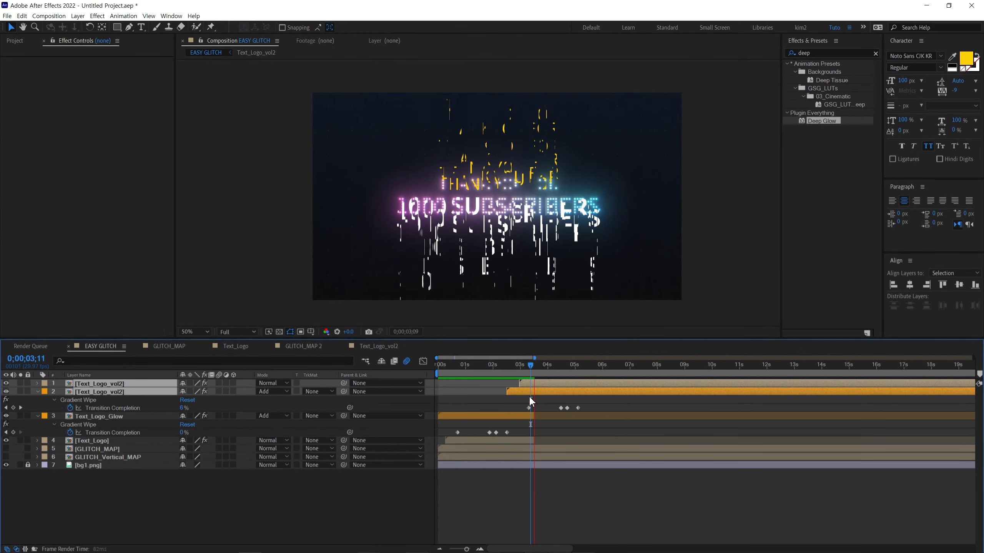
left_click(524, 405)
left_click_drag(528, 384, 517, 365)
Step: Preview the transition and shift layer 2's second Transition Completion keyframe earlier
key("space")
left_click_drag(561, 408, 550, 410)
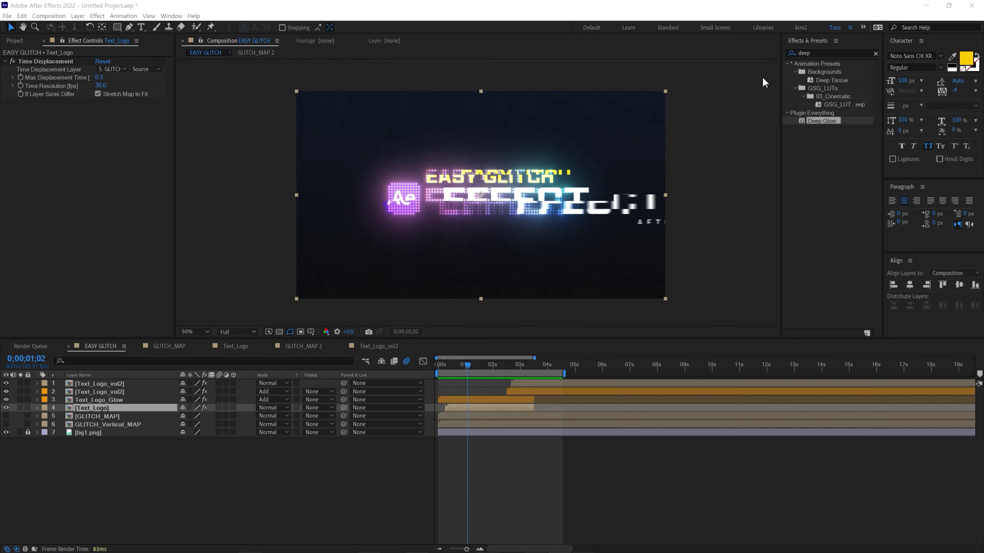
double_click(826, 52)
Step: Apply Echo to the Text_Logo layer with 3 echoes and Decay lowered to 0.10
type("echo")
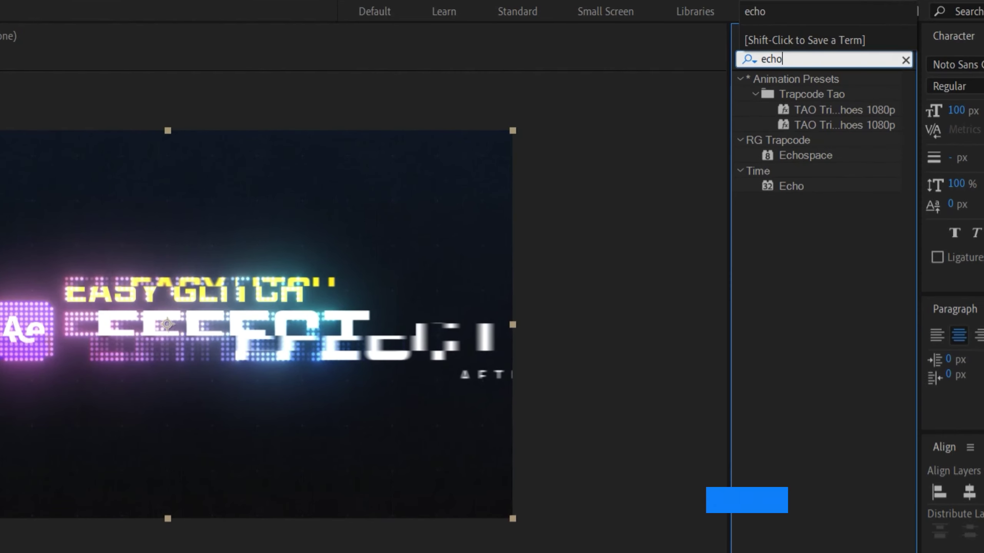
left_click_drag(821, 182, 104, 498)
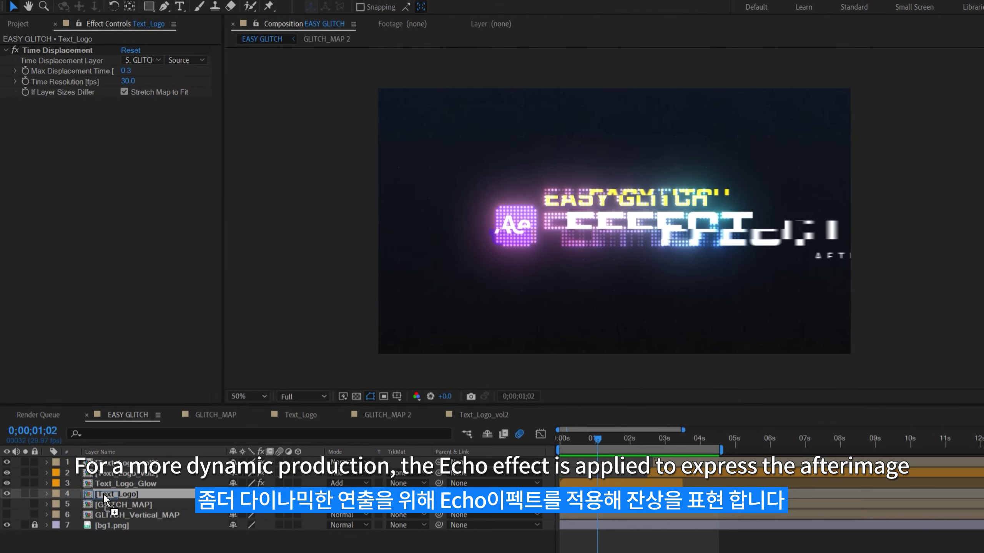
left_click_drag(124, 144, 102, 155)
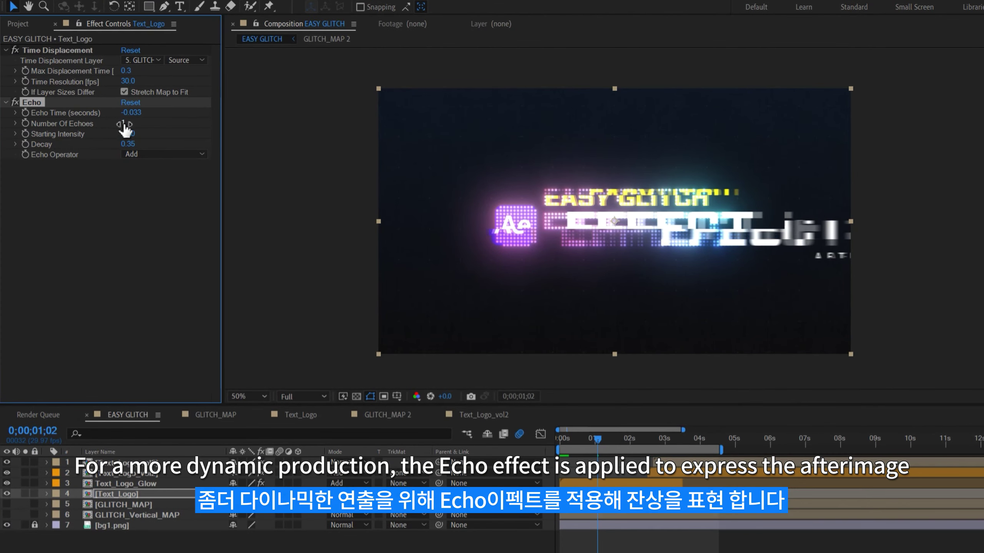
key("Return")
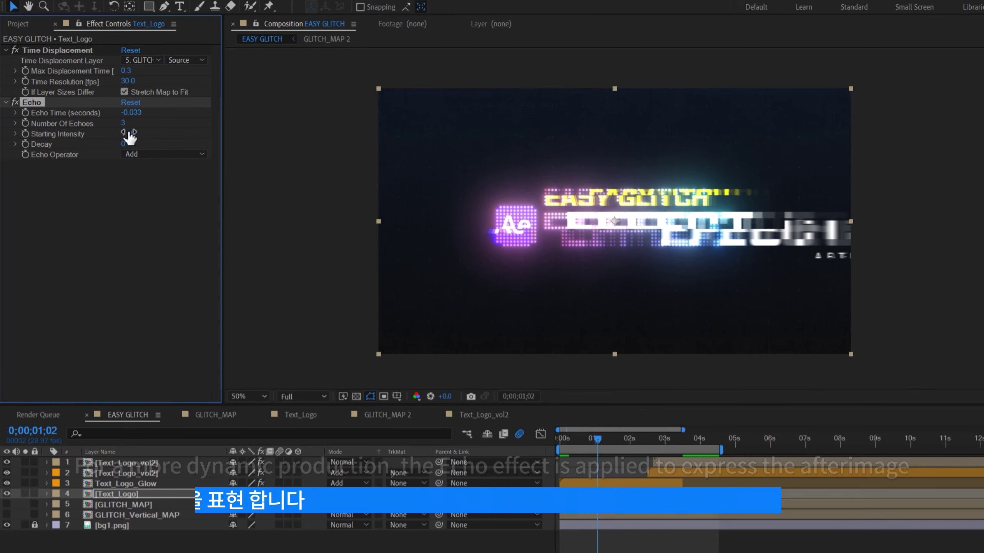
mouse_move(128, 143)
left_mouse_down()
mouse_move(117, 143)
mouse_move(134, 145)
left_mouse_up()
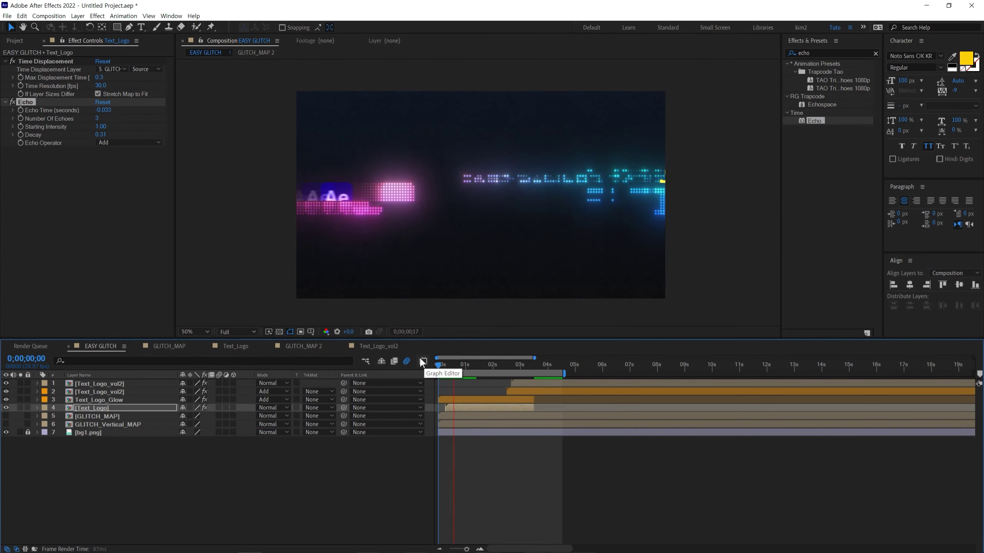
Step: At 0;00;00;28, keyframe Echo Decay and bring it down to 0.00
mouse_move(450, 366)
left_mouse_down()
mouse_move(467, 377)
mouse_move(480, 366)
left_mouse_up()
left_click(20, 135)
left_click_drag(101, 134, 47, 134)
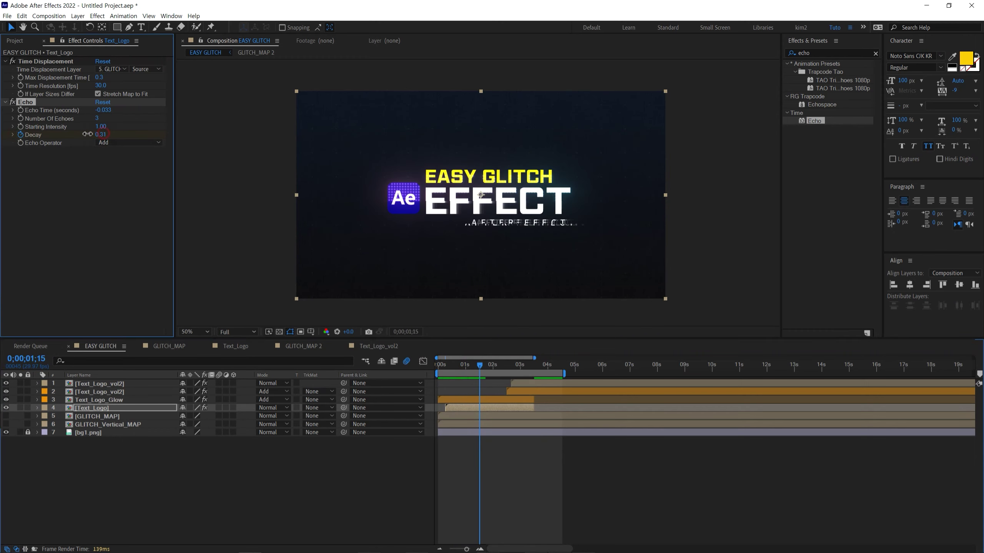
Step: Preview the logo's Echo Decay animation from the start
left_click(442, 366)
key("u")
key("space")
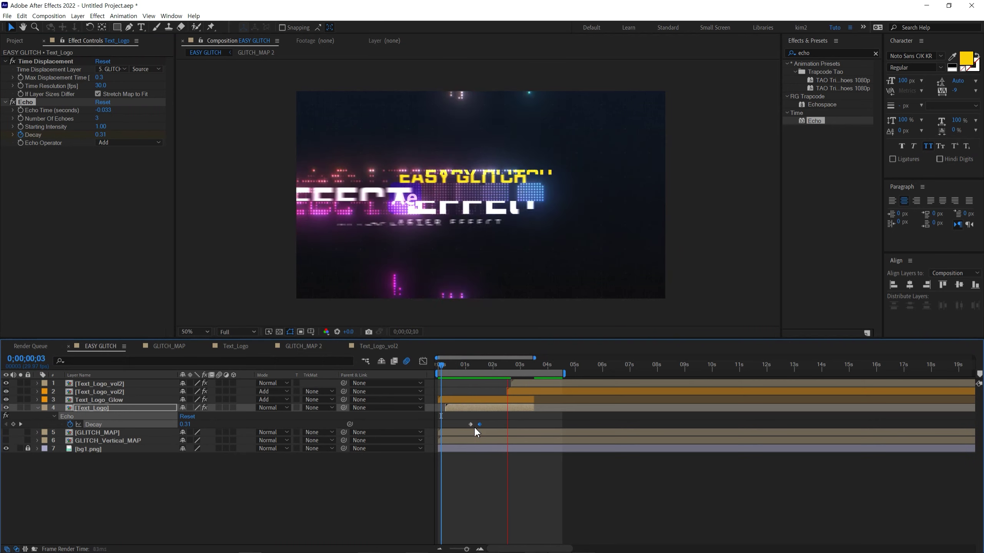
key("space")
Step: At 0;00;03;02, apply Echo to layer 1 Text_Logo_vol2
left_click_drag(502, 371, 526, 381)
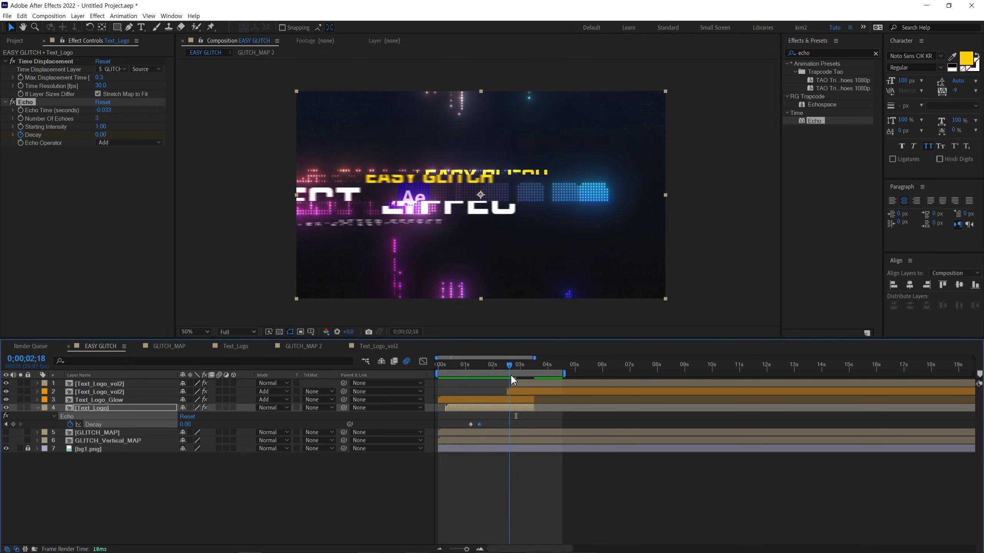
left_click(526, 383)
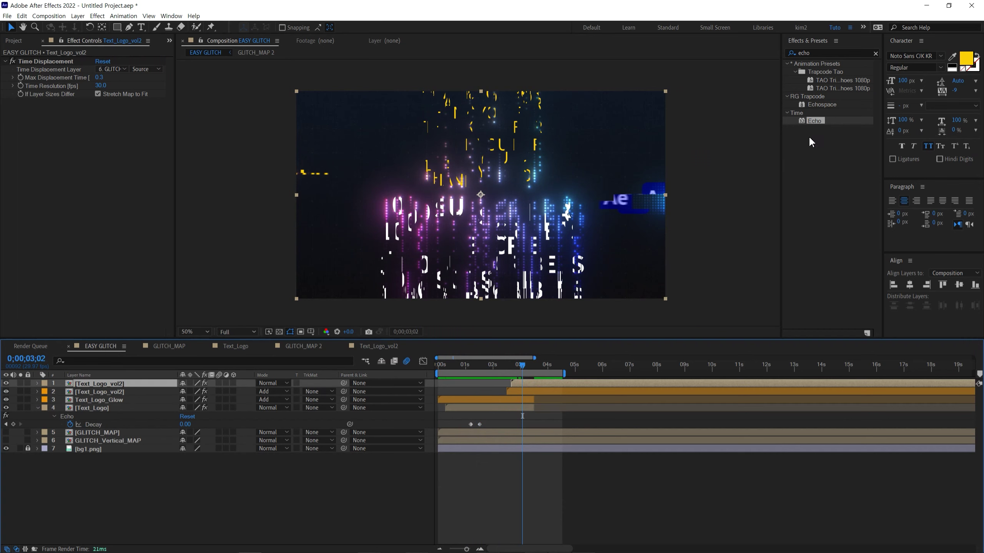
left_click_drag(814, 121, 521, 382)
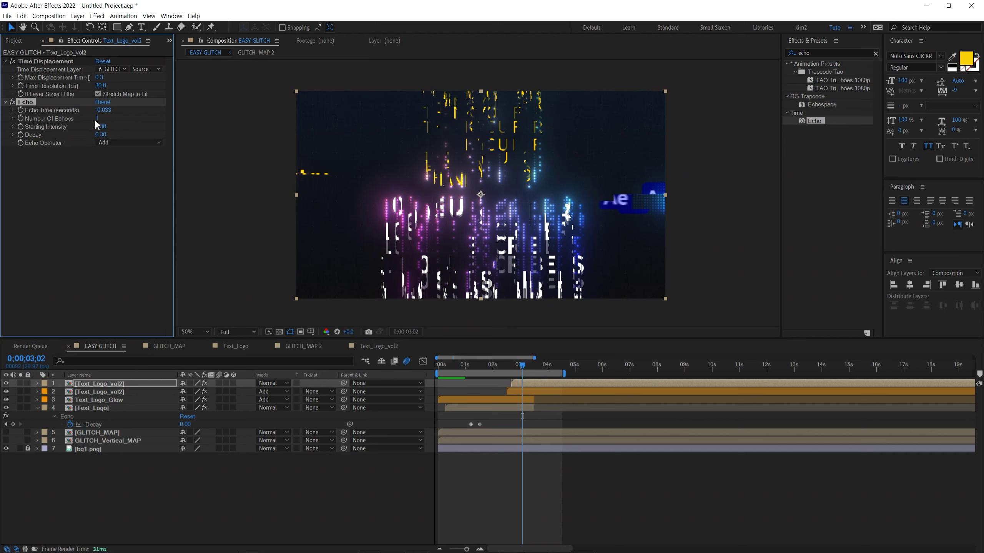
key("space")
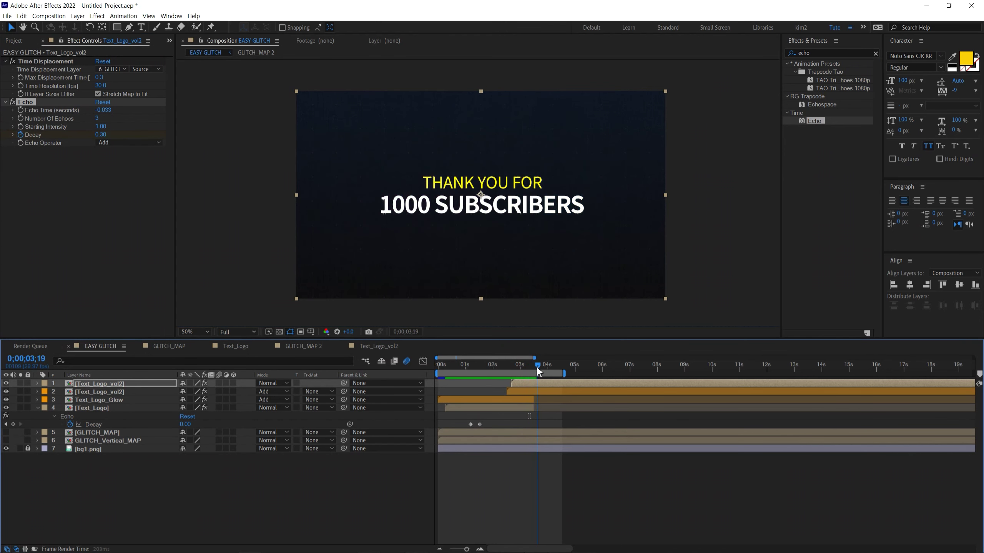
Step: Keyframe layer 1's Echo Decay down to 0.00, then preview from 0;00;02;17
left_click_drag(99, 135, 39, 135)
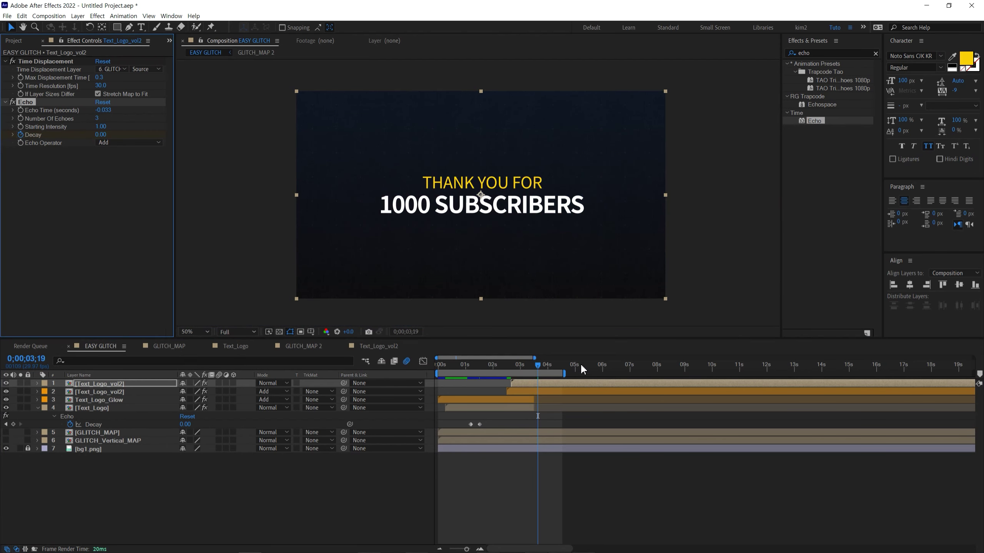
key("u")
left_click(508, 365)
key("space")
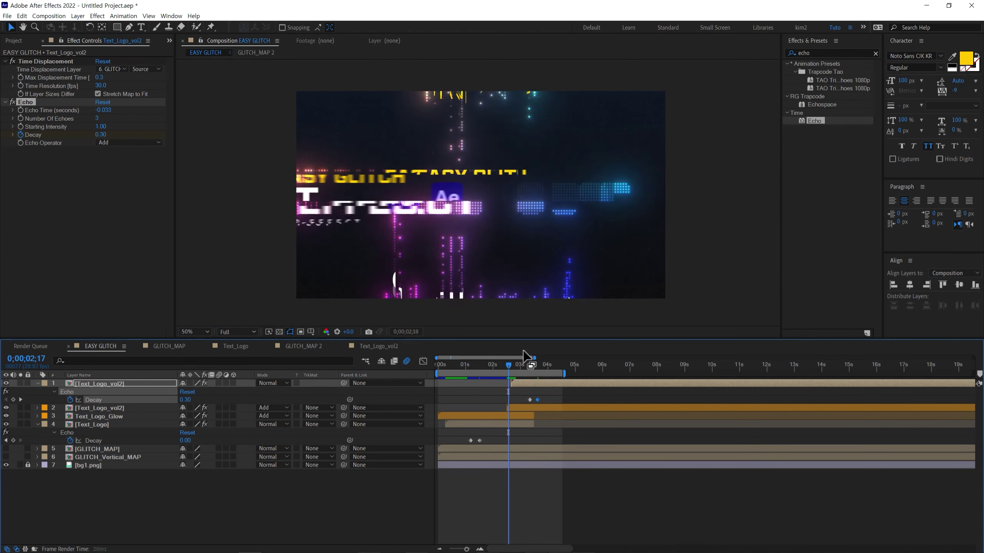